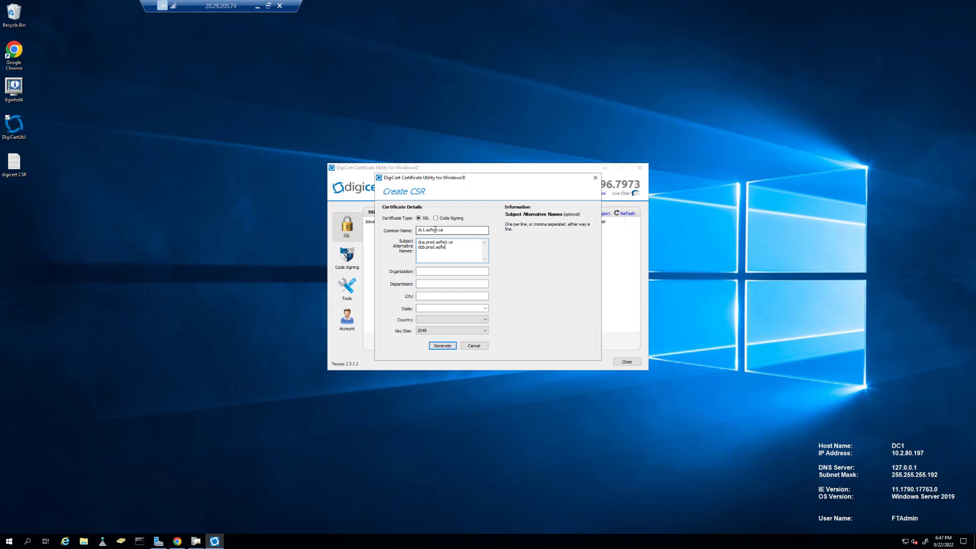
Enter dc1.azfixit.ca as the SSL common name, with SANs dca.prod.azfixit.ca and dcb.prod.azfixit.ca.
left_click(430, 272)
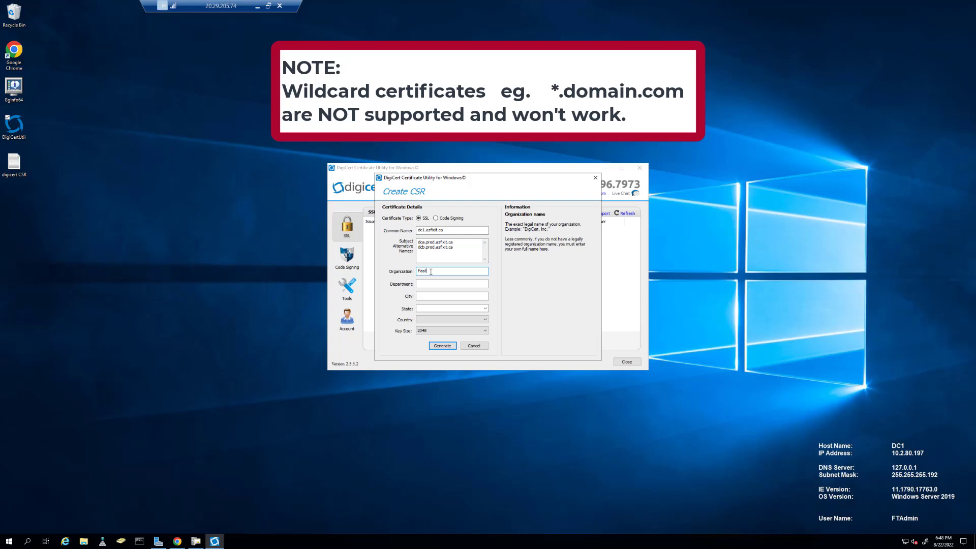
Fill in FastTrack, AVS, Seattle, Washington and USA, then generate the CSR.
key("Tab")
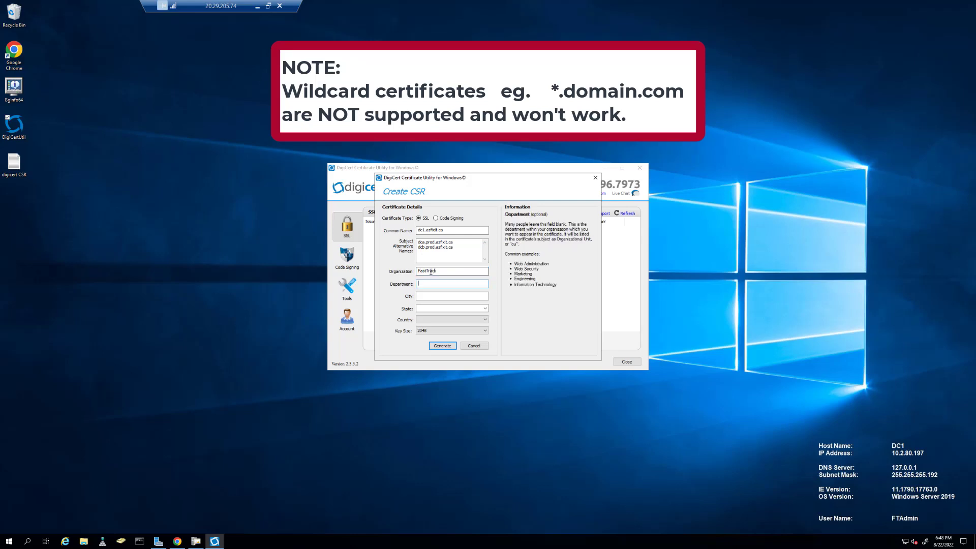
key("Tab")
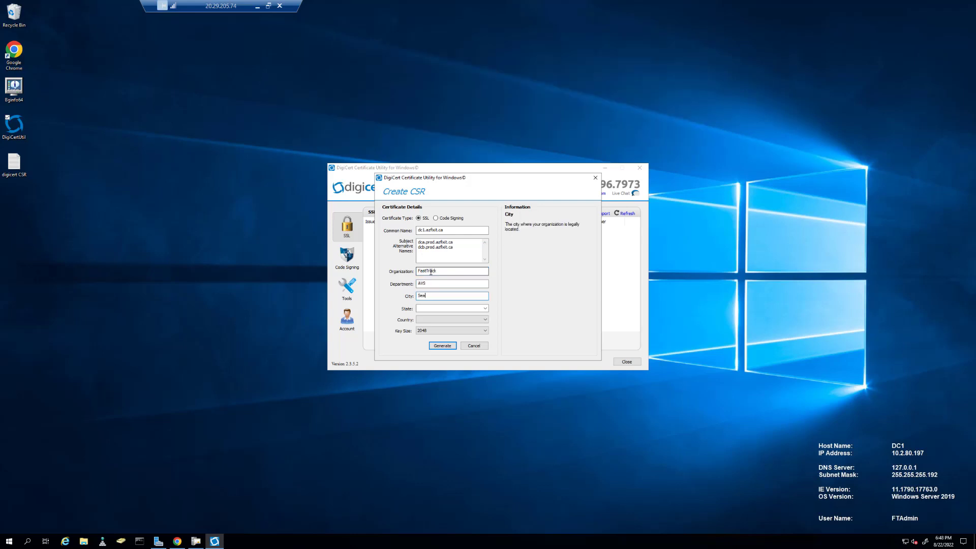
key("Tab")
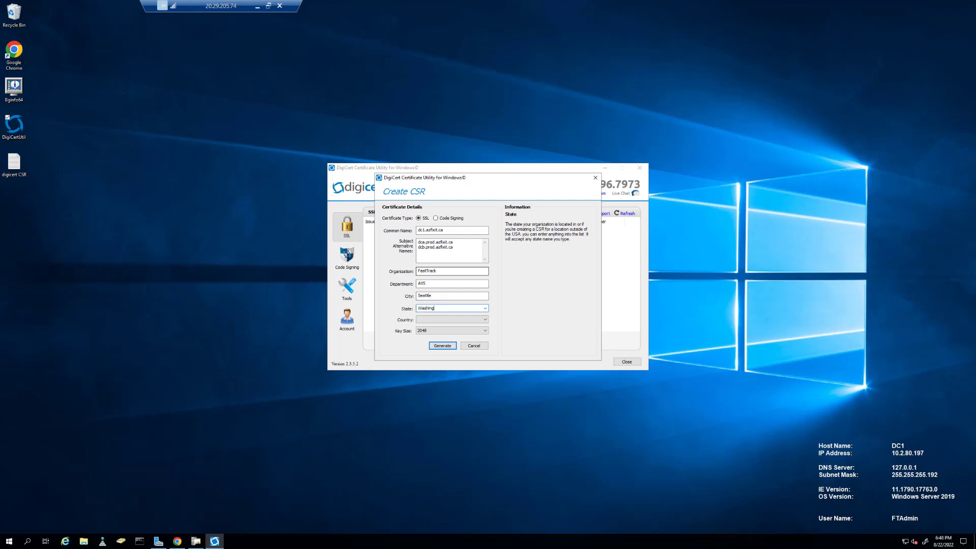
type("Washington")
key("Tab")
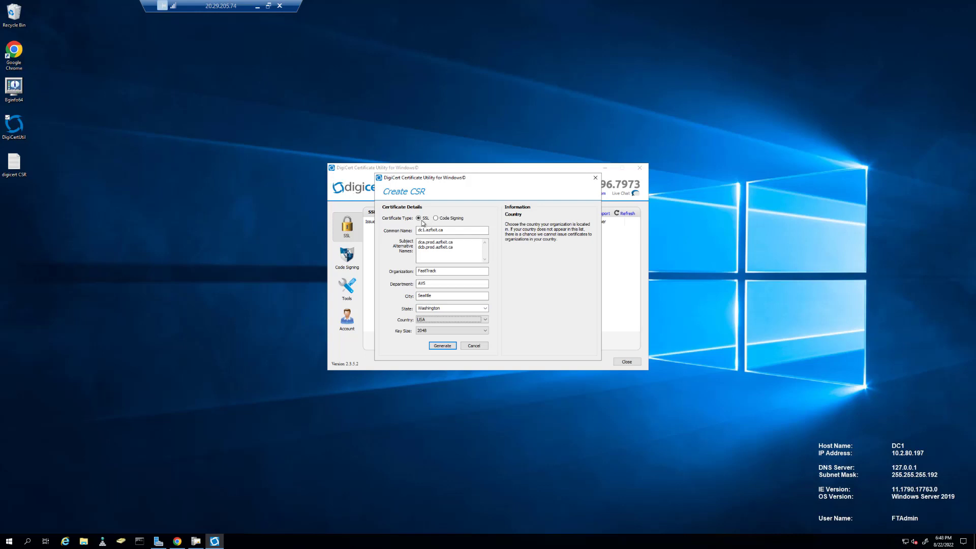
left_click(440, 348)
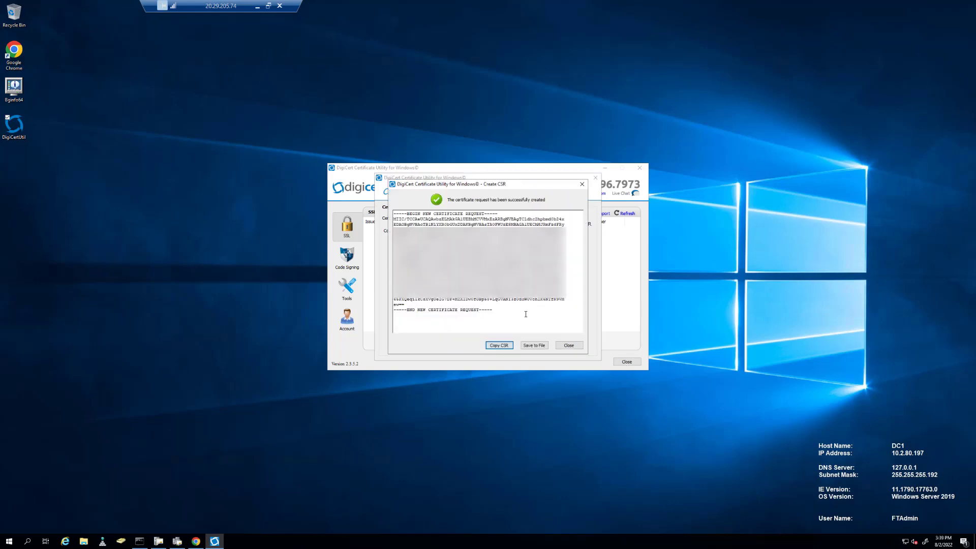
Copy the generated CSR text into a new Notepad document and shrink the Notepad window.
left_click_drag(526, 313, 381, 208)
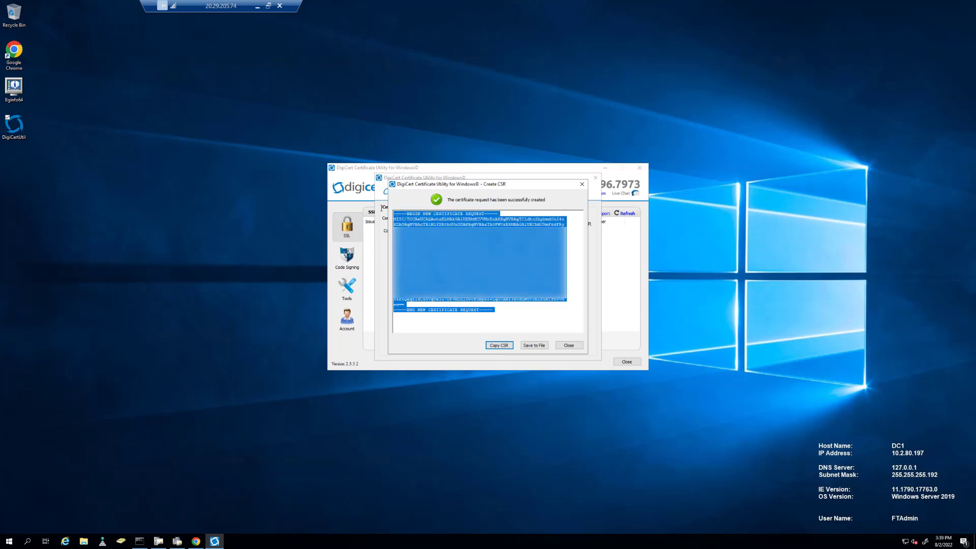
left_click(9, 542)
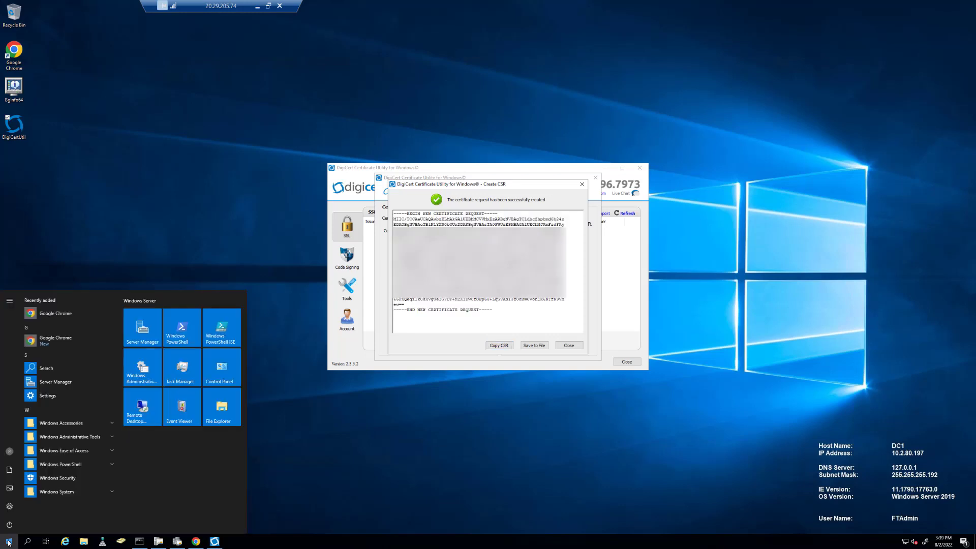
type("notepad")
key("Return")
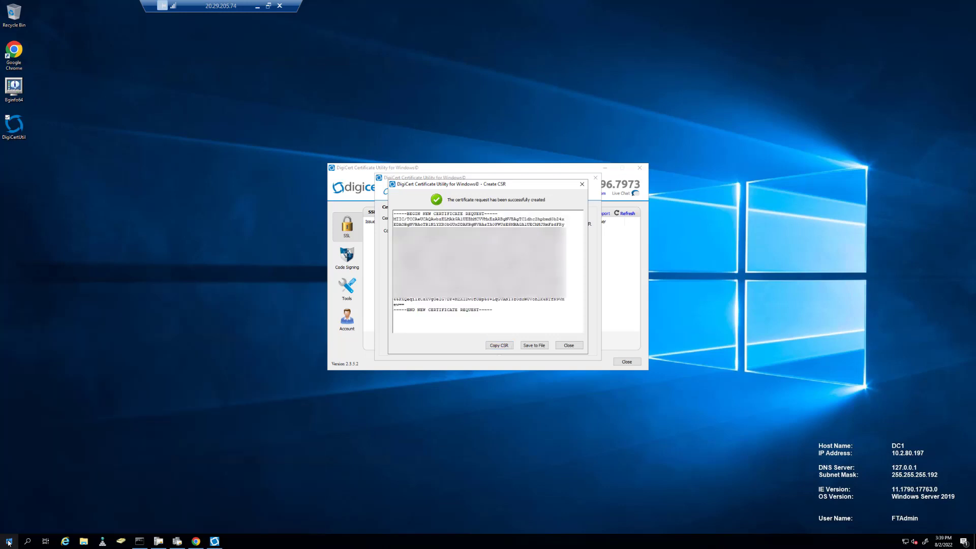
key("ctrl+v")
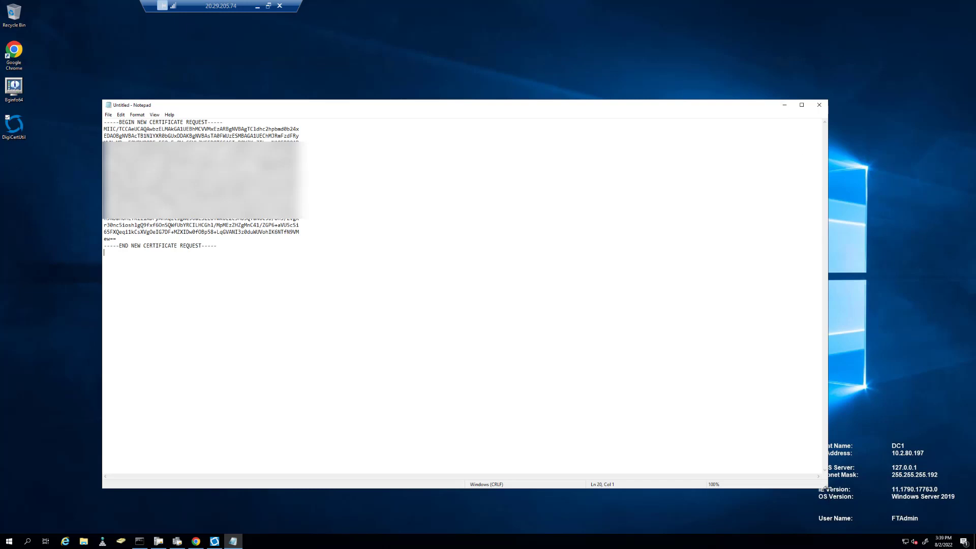
left_click_drag(826, 486, 463, 295)
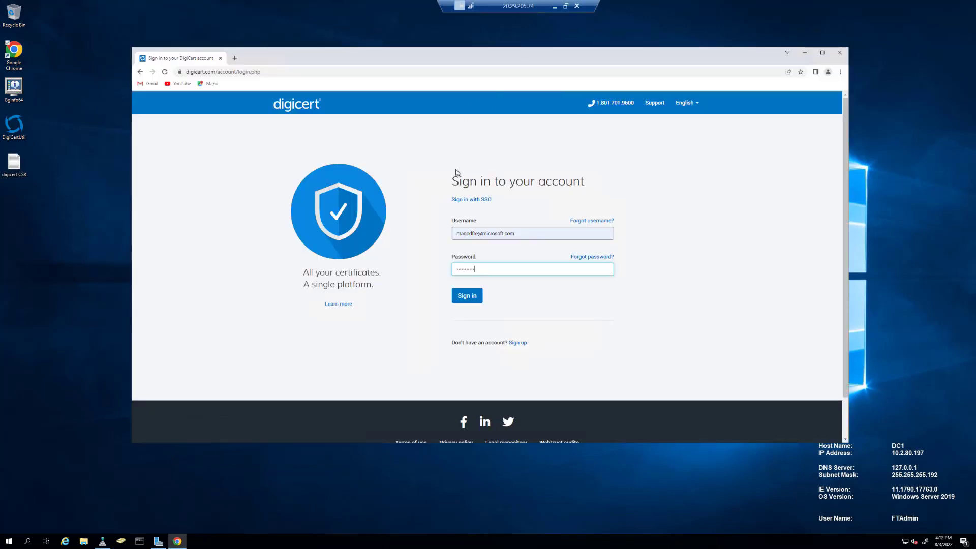
Sign in to CertCentral, start a GeoTrust Cloud DV request, and select the saved digicert CSR text.
left_click(473, 300)
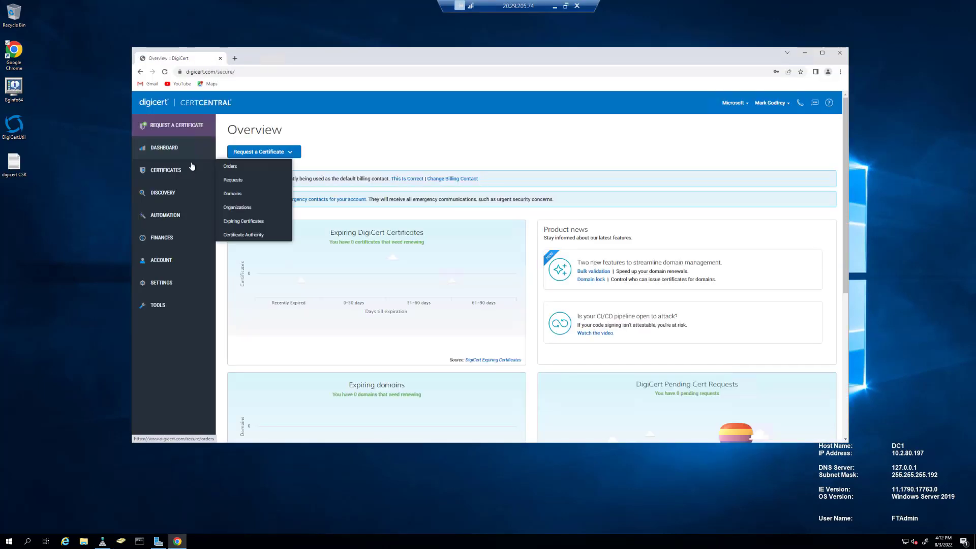
left_click(291, 152)
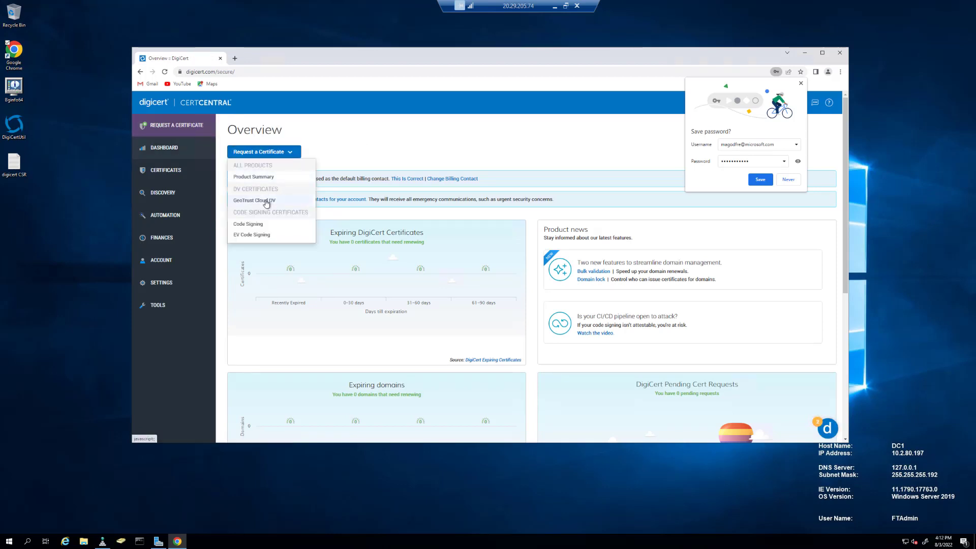
left_click(267, 201)
double_click(12, 170)
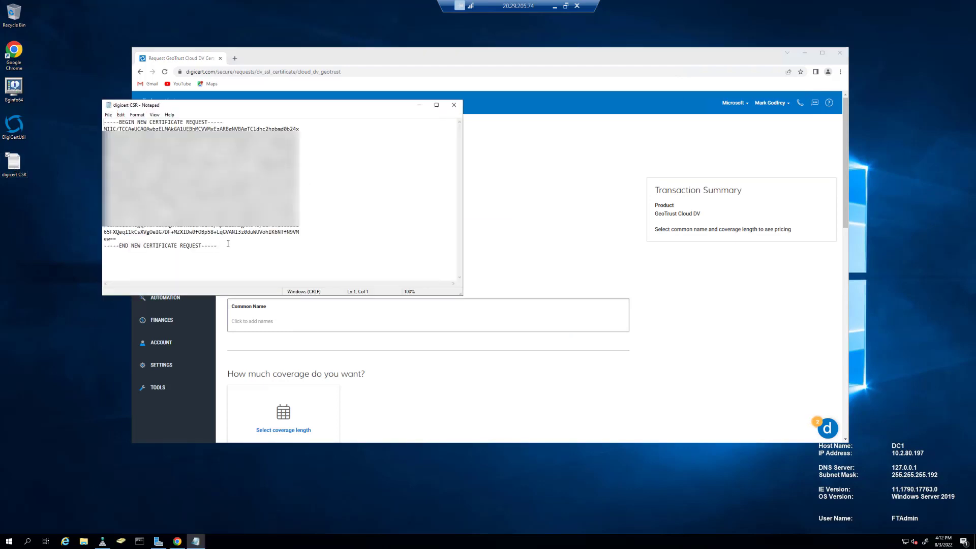
left_click_drag(227, 246, 79, 113)
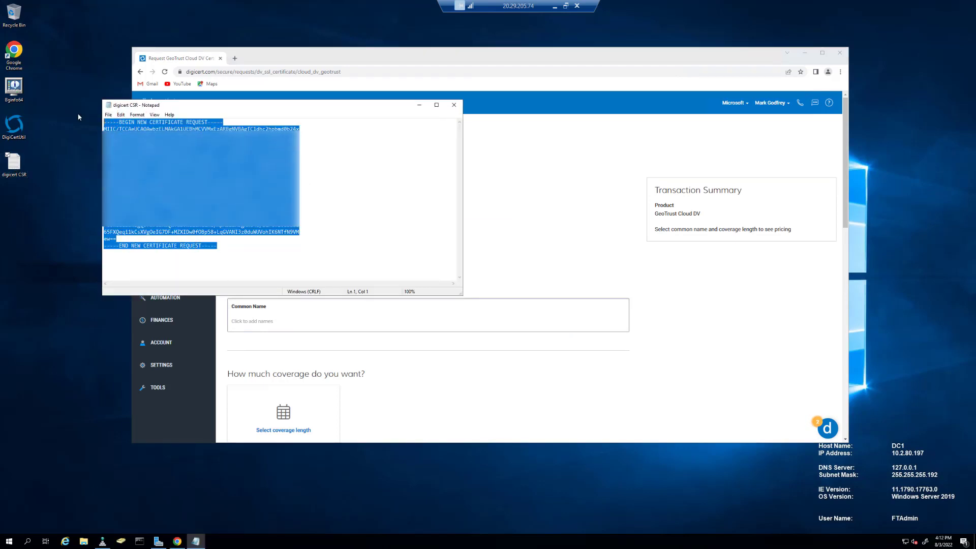
Paste the CSR into the Add your CSR box and keep the 3-year coverage plan.
left_click(572, 175)
left_click(326, 226)
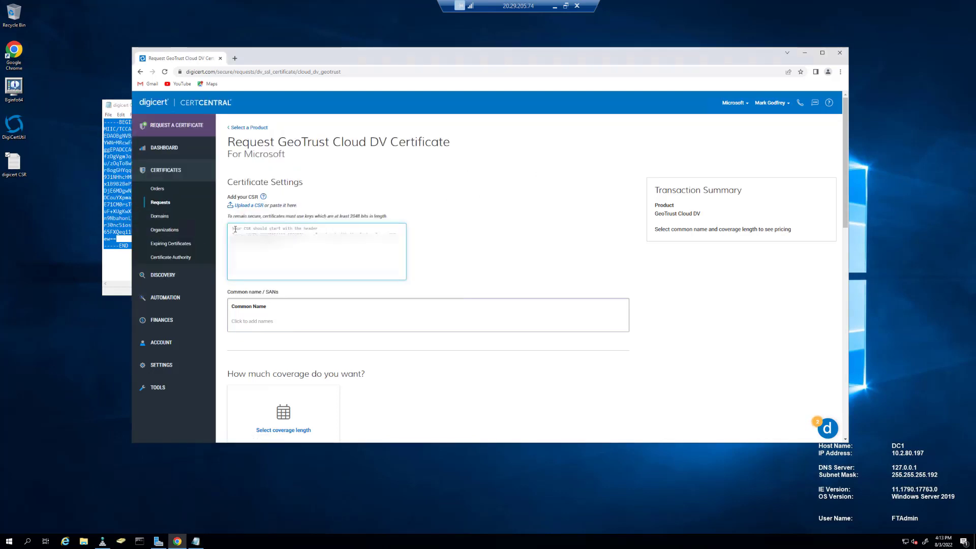
key("ctrl+v")
scroll(483, 227, "down", 4)
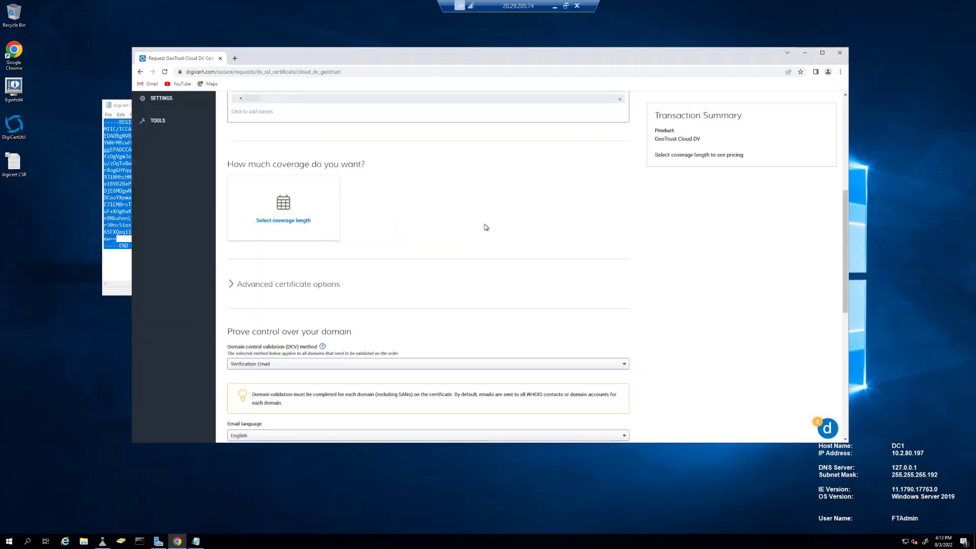
left_click(286, 208)
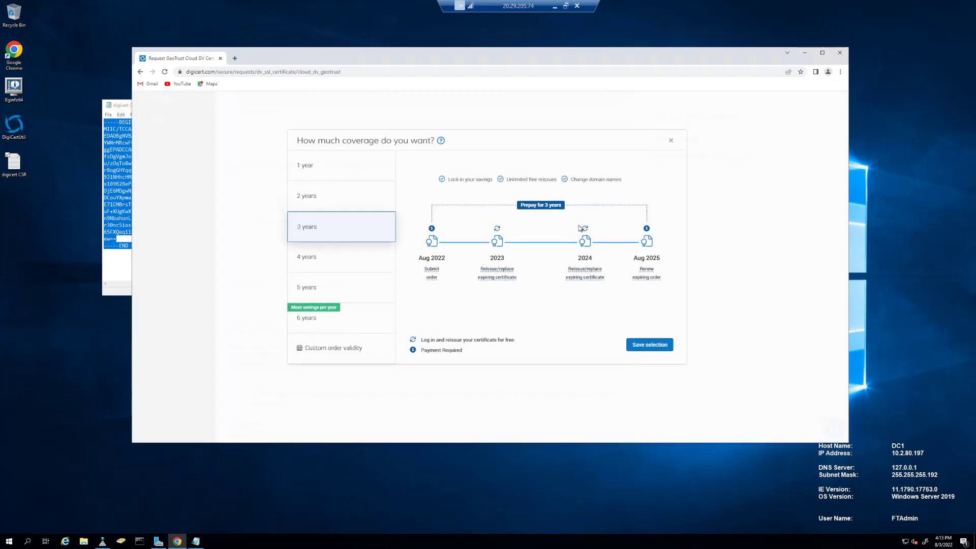
left_click(649, 344)
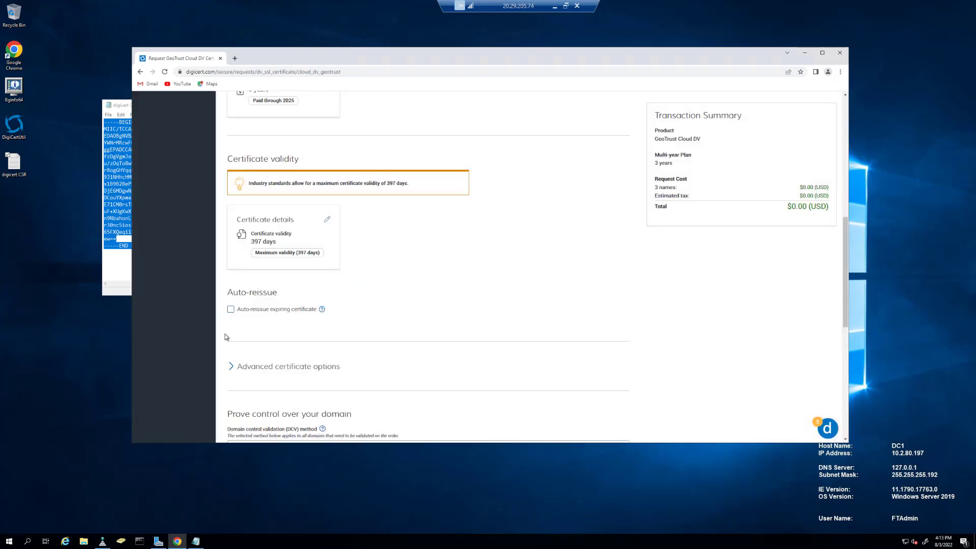
Accept the Master Services Agreement and submit the certificate request.
scroll(394, 292, "down", 2)
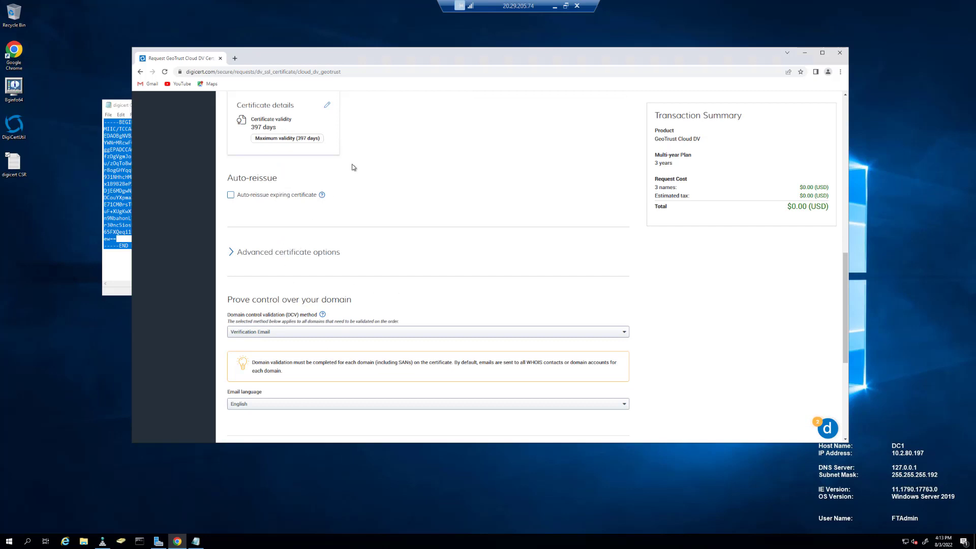
scroll(277, 248, "down", 1)
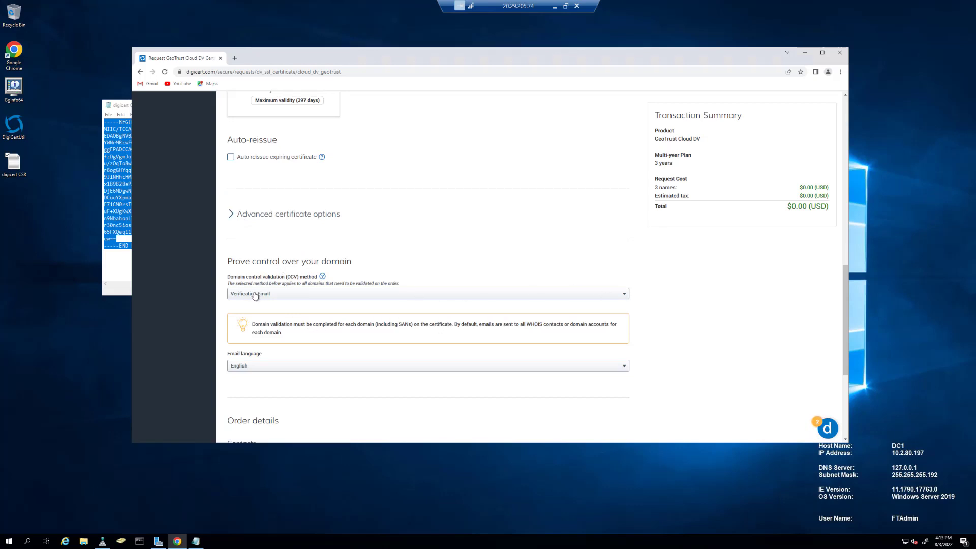
scroll(416, 350, "down", 2)
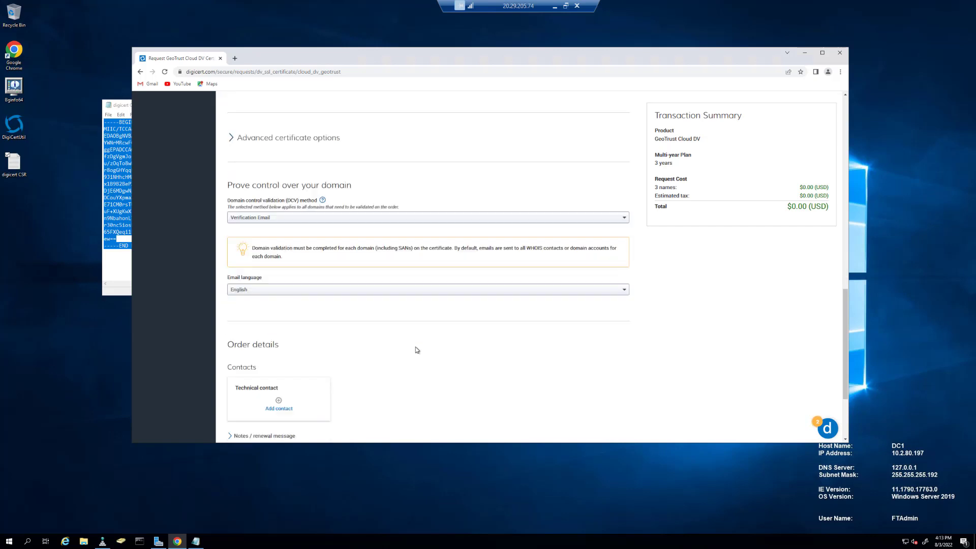
scroll(416, 350, "down", 3)
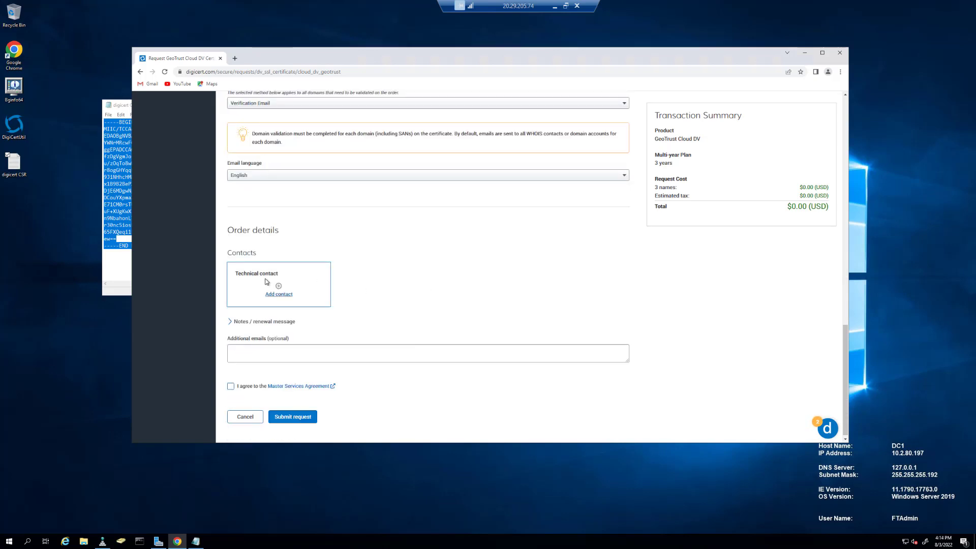
left_click(231, 386)
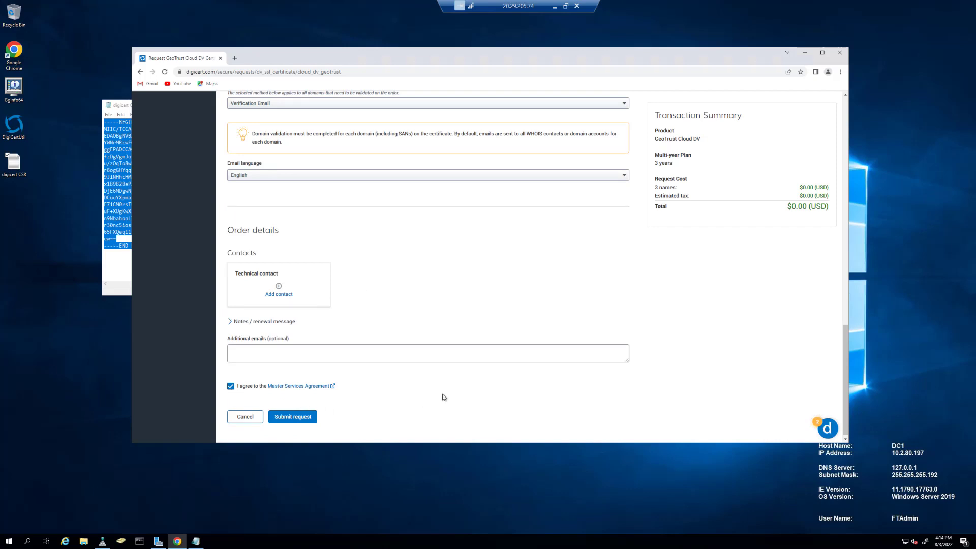
left_click(302, 415)
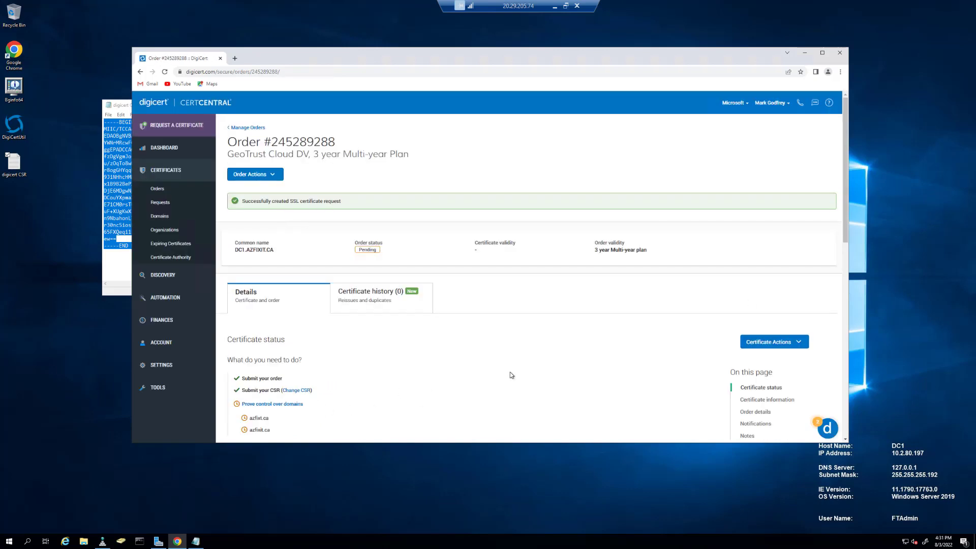
scroll(487, 375, "down", 1)
scroll(487, 375, "down", 1)
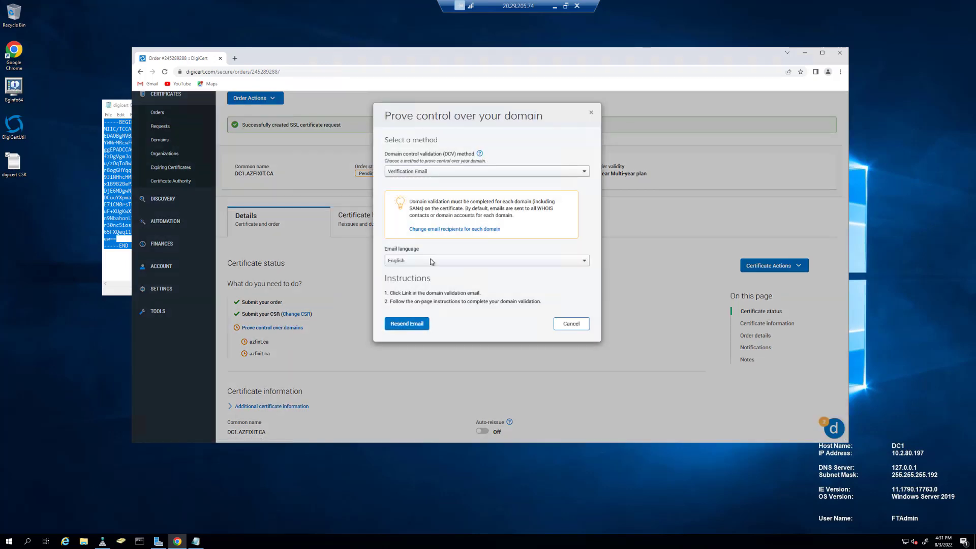
left_click(443, 175)
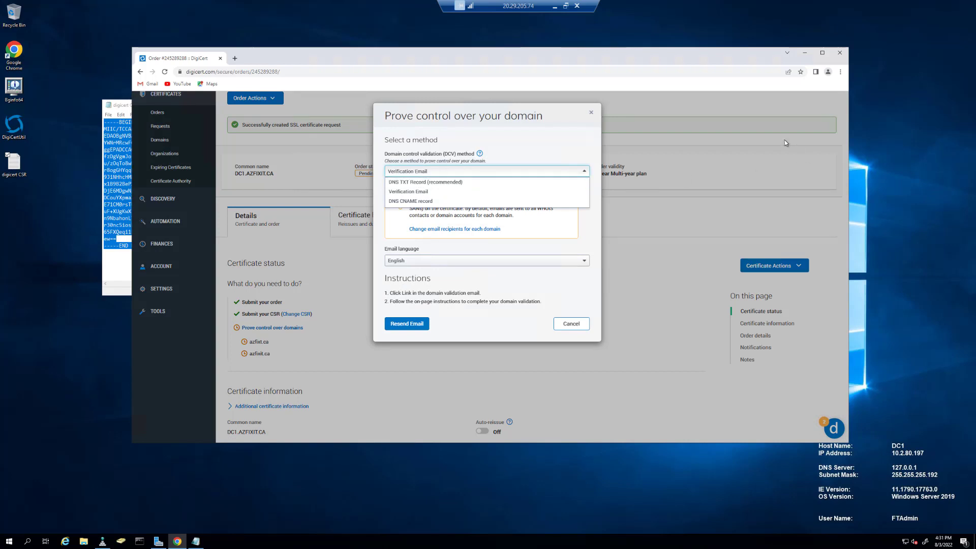
left_click(717, 106)
left_click(717, 106)
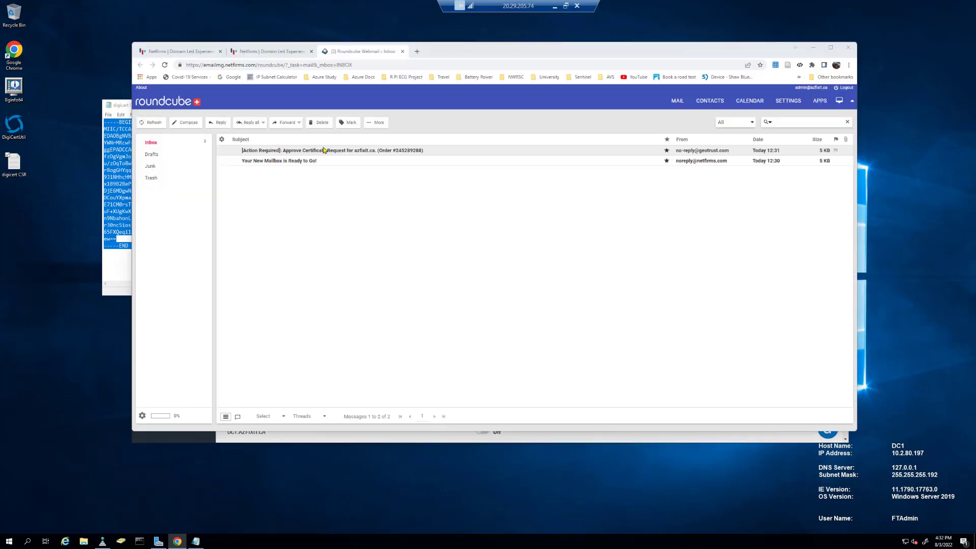
Open the GeoTrust Action Required approval email and select its domain validation link.
double_click(321, 152)
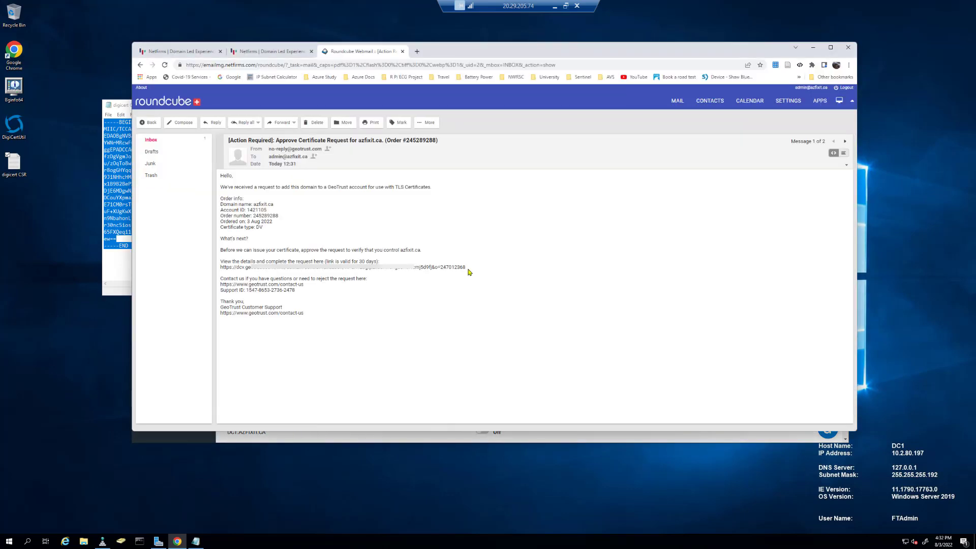
left_click_drag(465, 268, 220, 271)
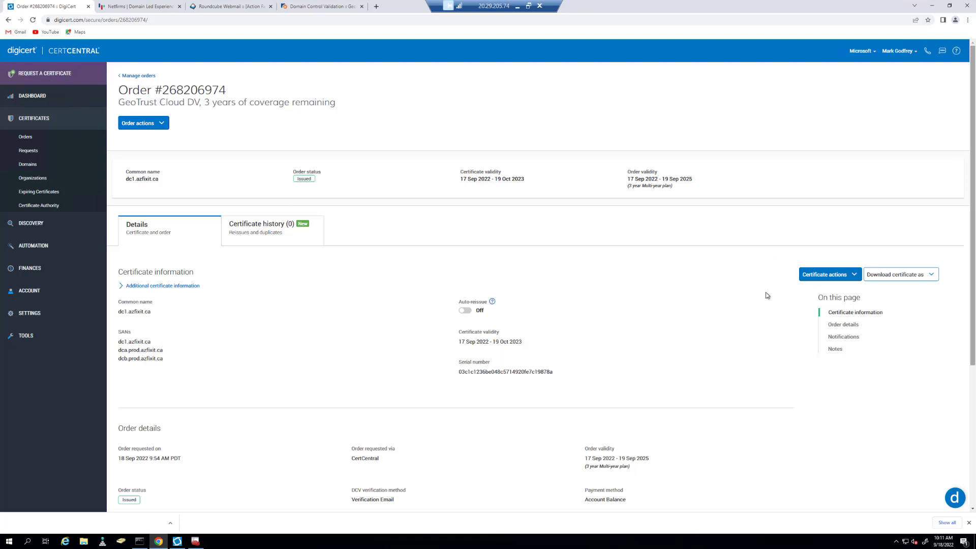
Download the dc1.azfixit.ca certificate for Microsoft IIS 10 and show dc1_azfixit_ca.cer in its folder.
left_click(909, 276)
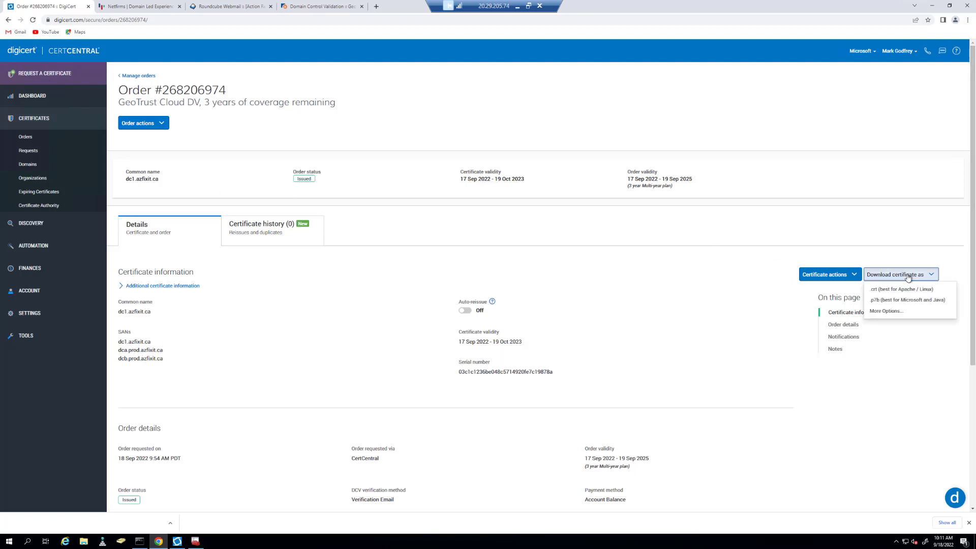
left_click(878, 314)
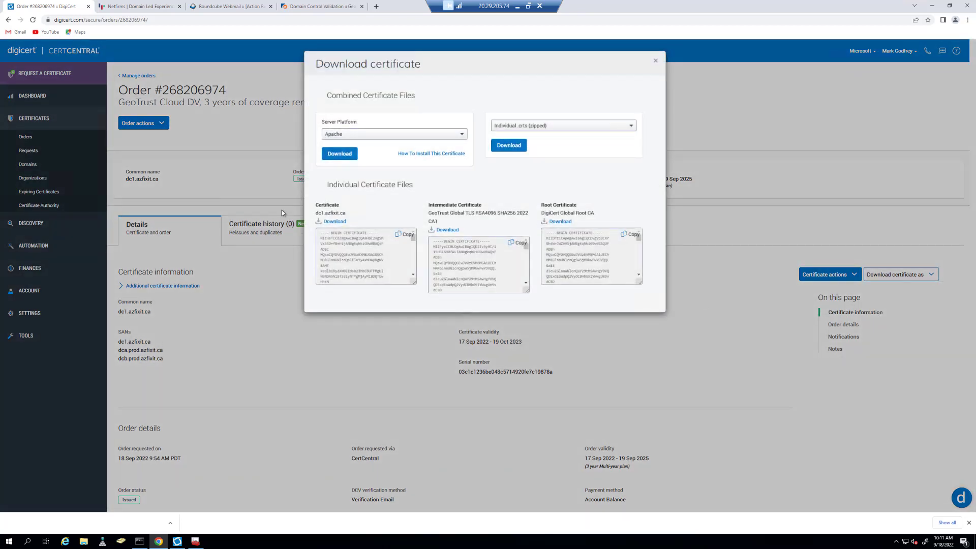
left_click(345, 135)
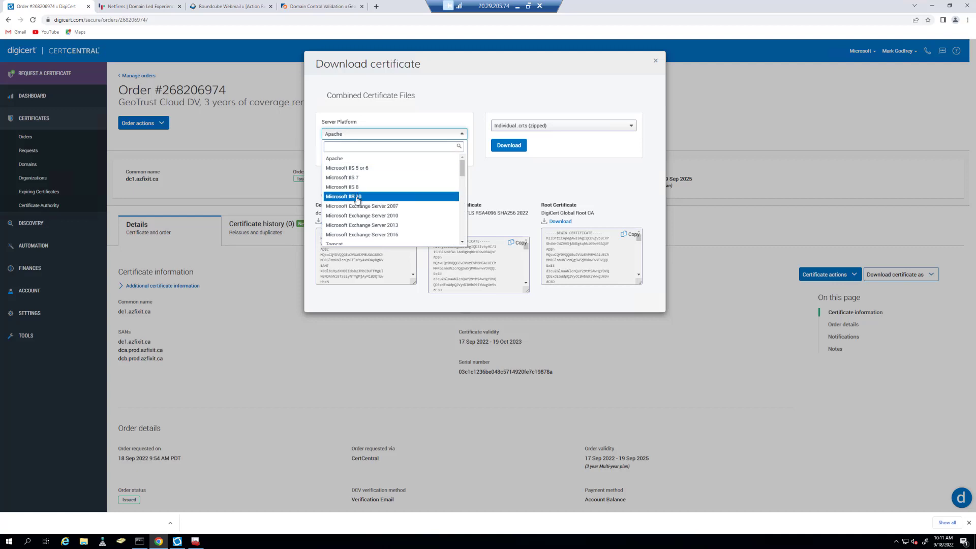
left_click(357, 201)
left_click(344, 154)
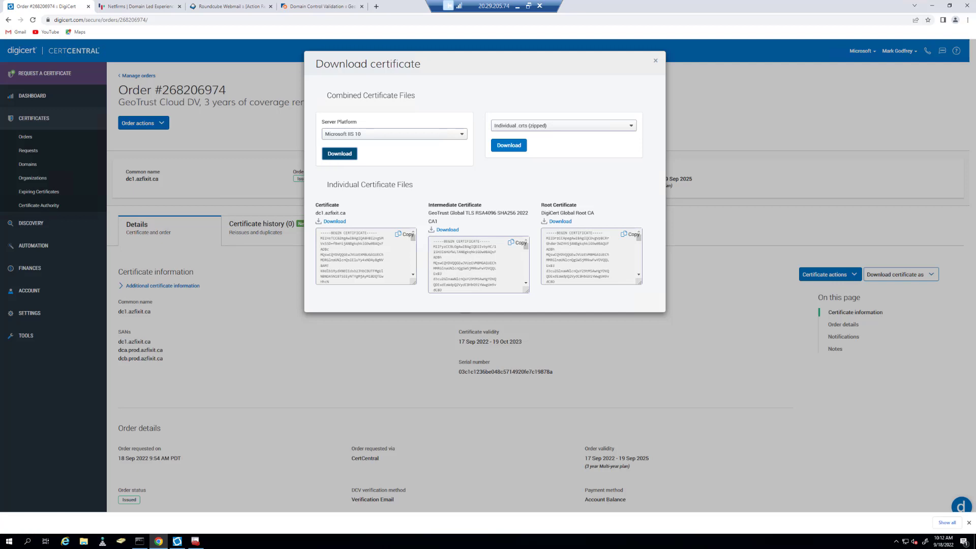
left_click(80, 522)
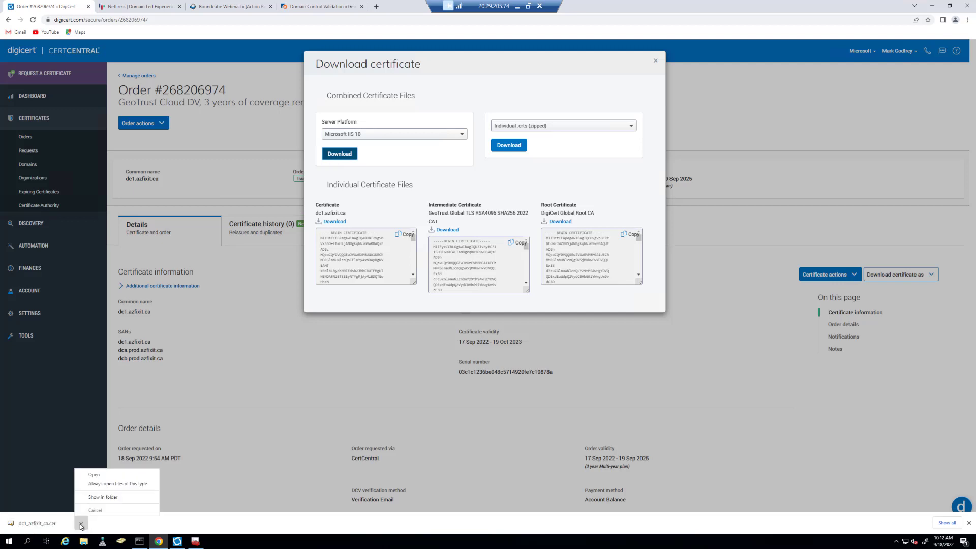
left_click(102, 497)
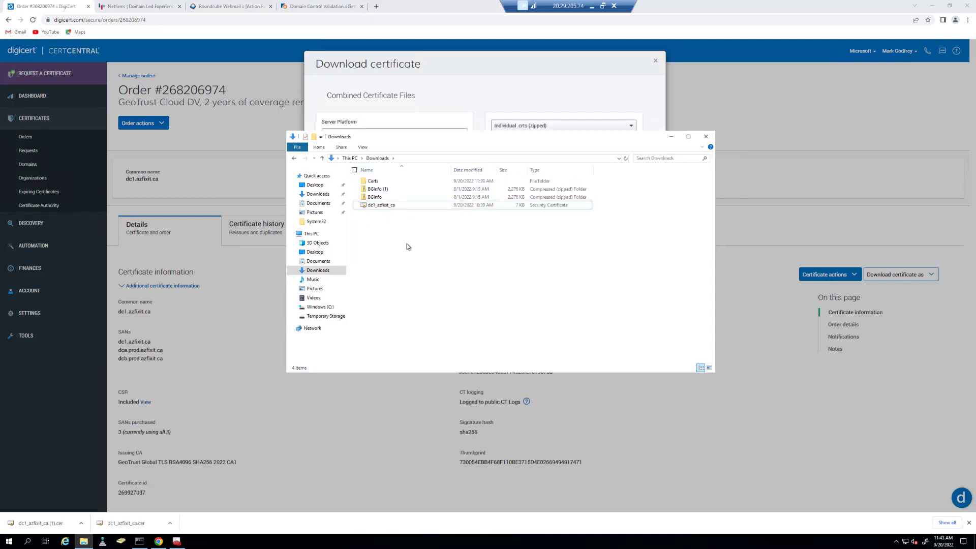
Copy the dc1_azfixit_ca certificate file and minimize Chrome to reach the desktop.
right_click(389, 207)
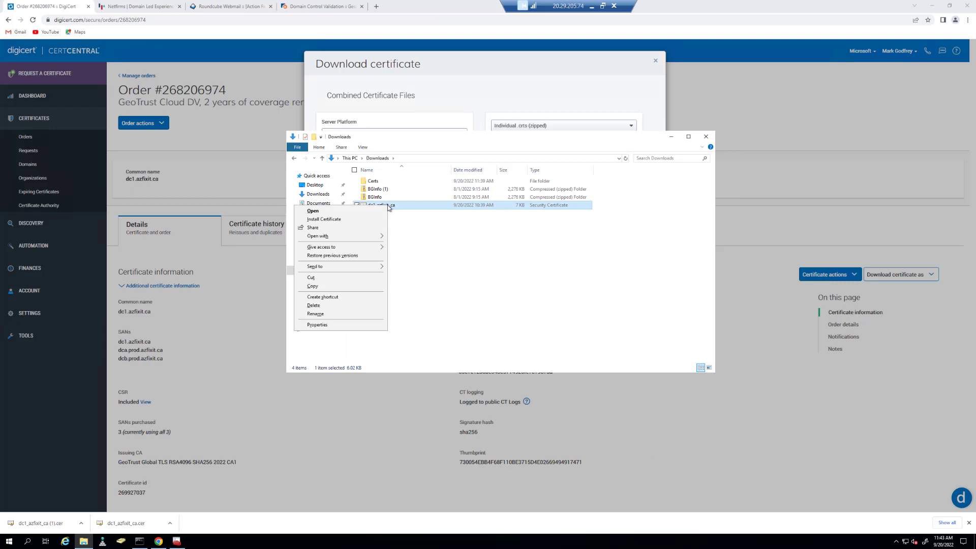
left_click(318, 288)
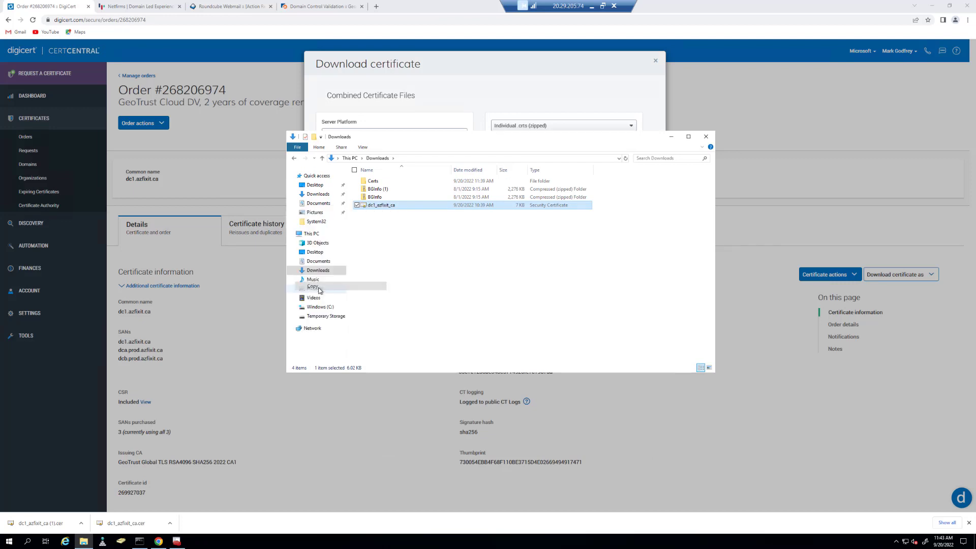
left_click(931, 9)
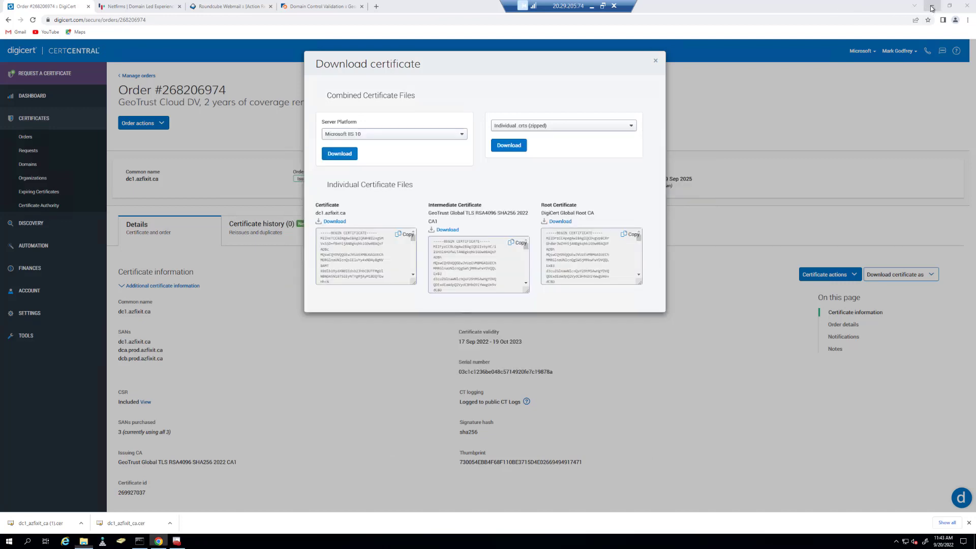
left_click(931, 8)
right_click(13, 351)
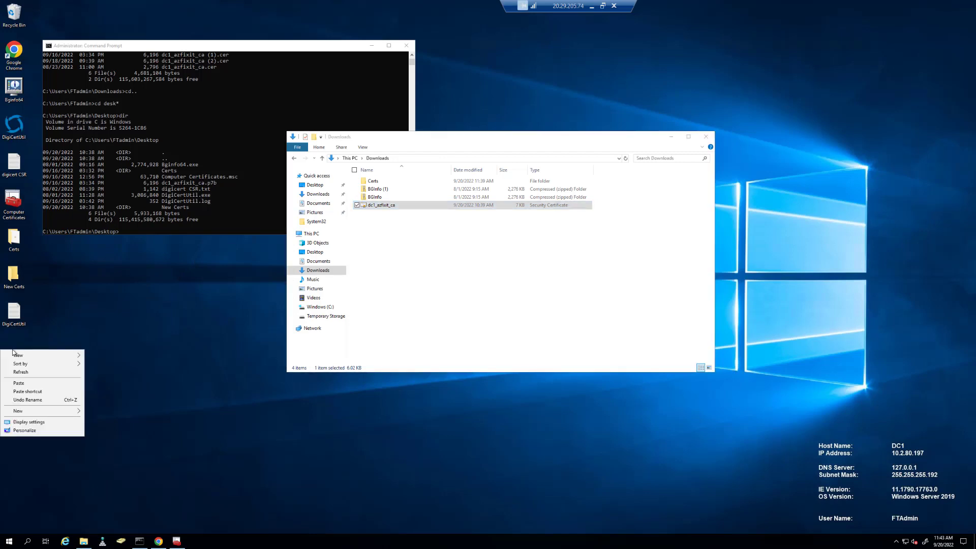
Paste the certificate file onto the desktop and launch DigiCertUtil, accepting its licence terms.
left_click(30, 382)
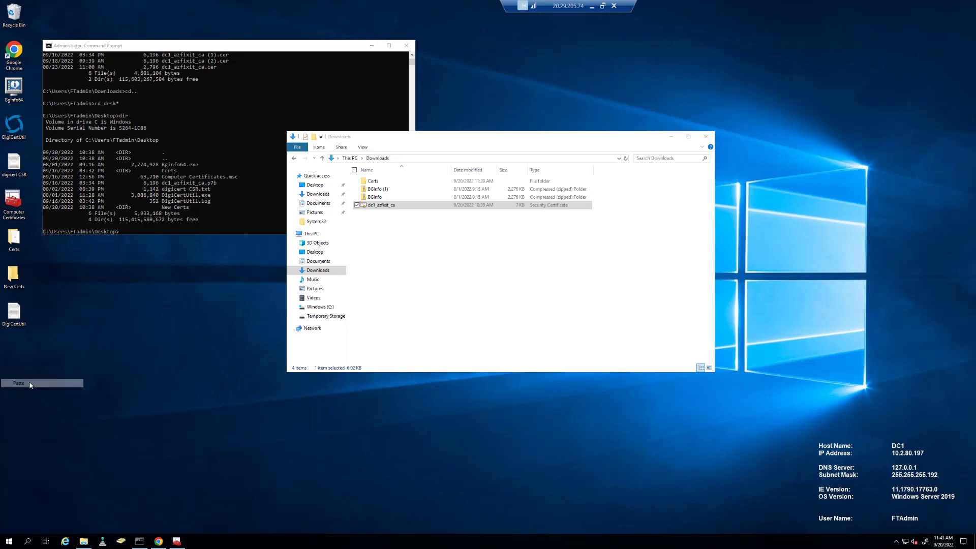
double_click(14, 124)
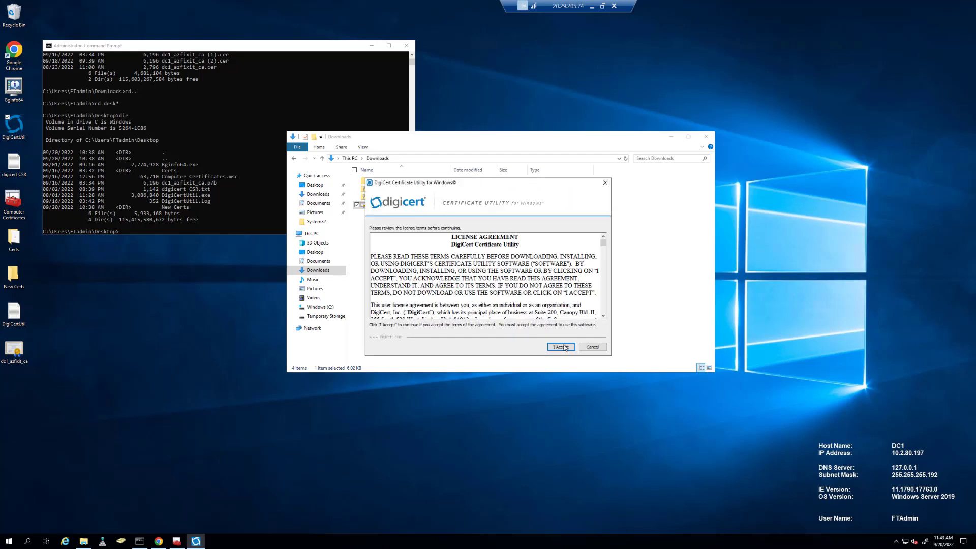
left_click(560, 347)
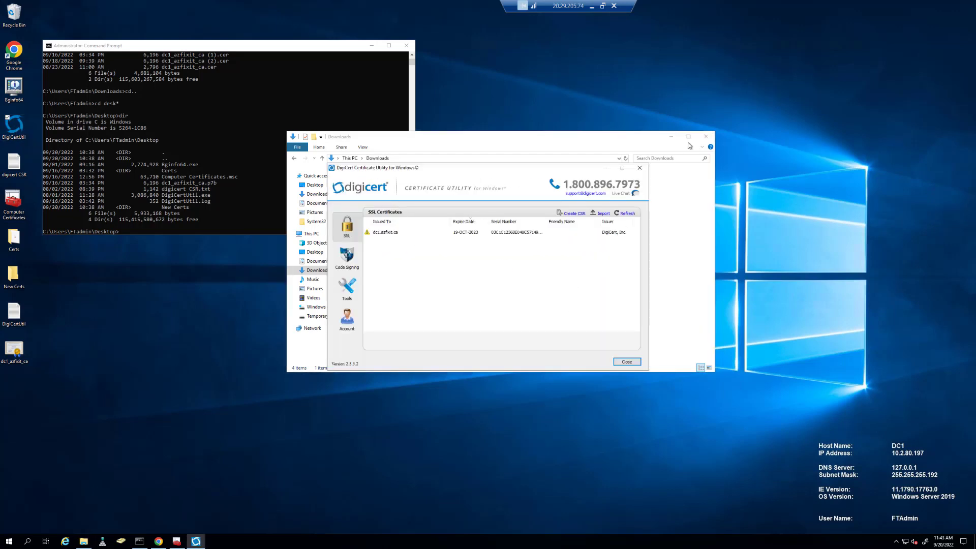
Install the dc1.azfixit.ca certificate from the utility's list and confirm the success message.
left_click(671, 136)
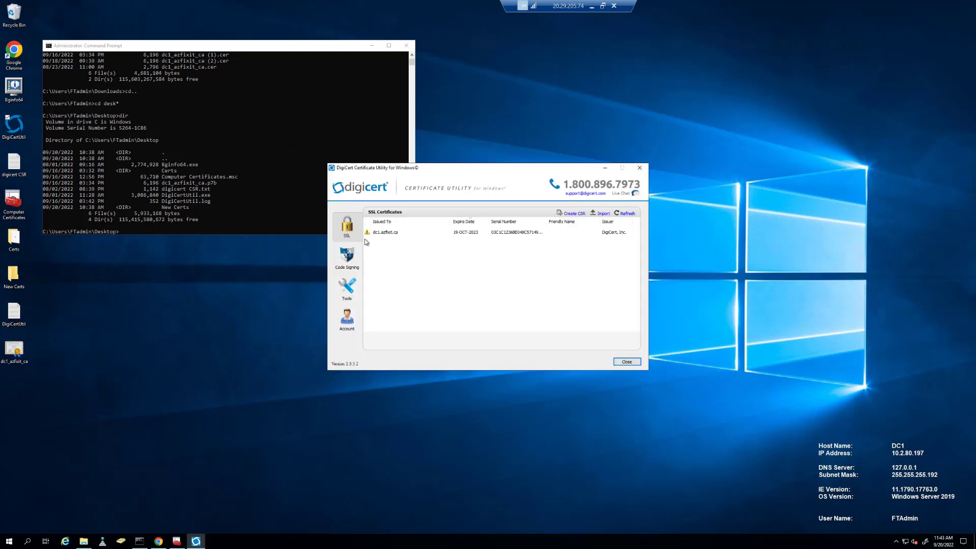
left_click(380, 233)
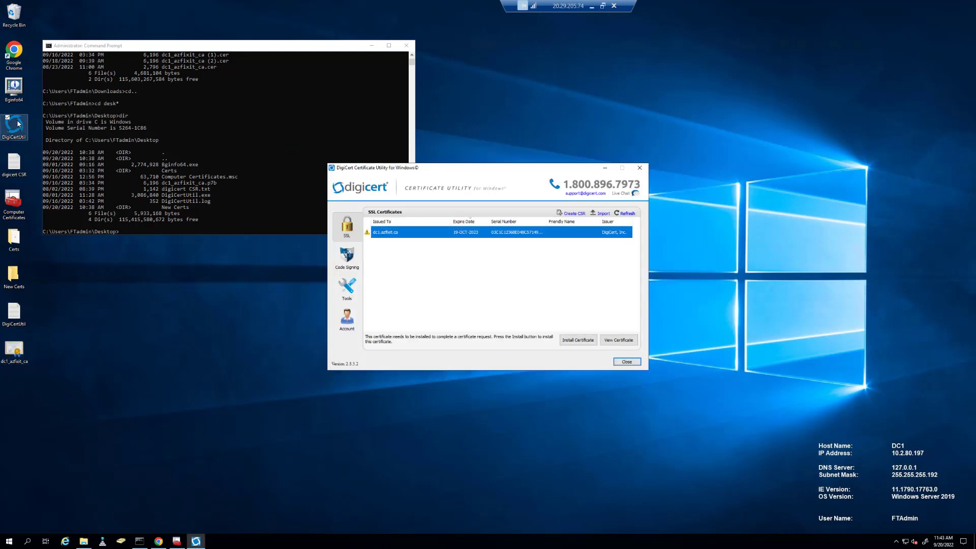
left_click(578, 341)
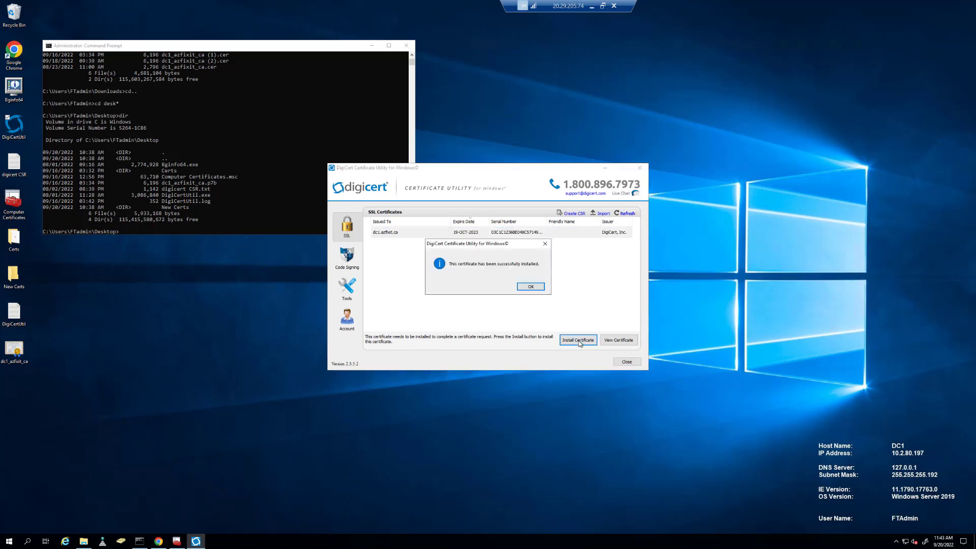
left_click(529, 287)
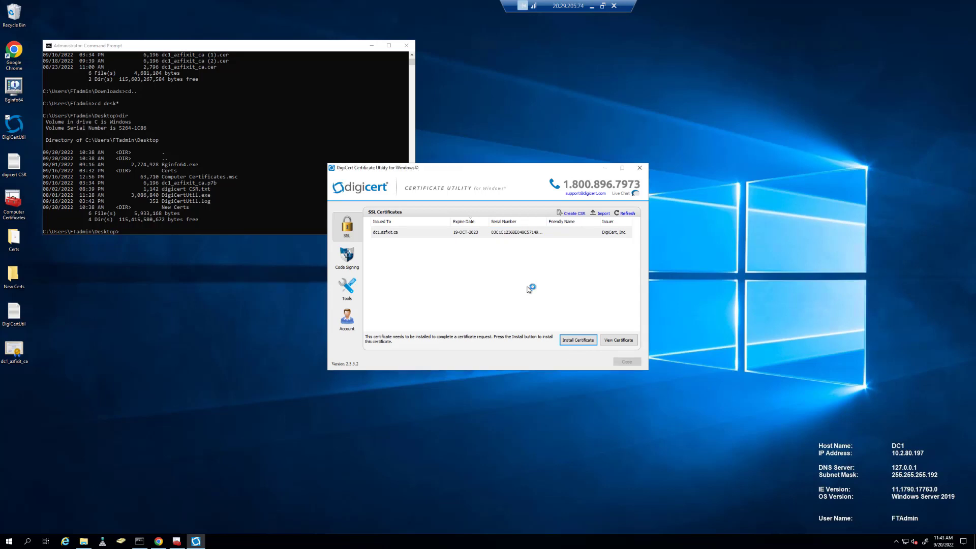
Refresh the Personal certificates list in the computer Certificates console so dc1.azfixit.ca appears.
left_click(178, 542)
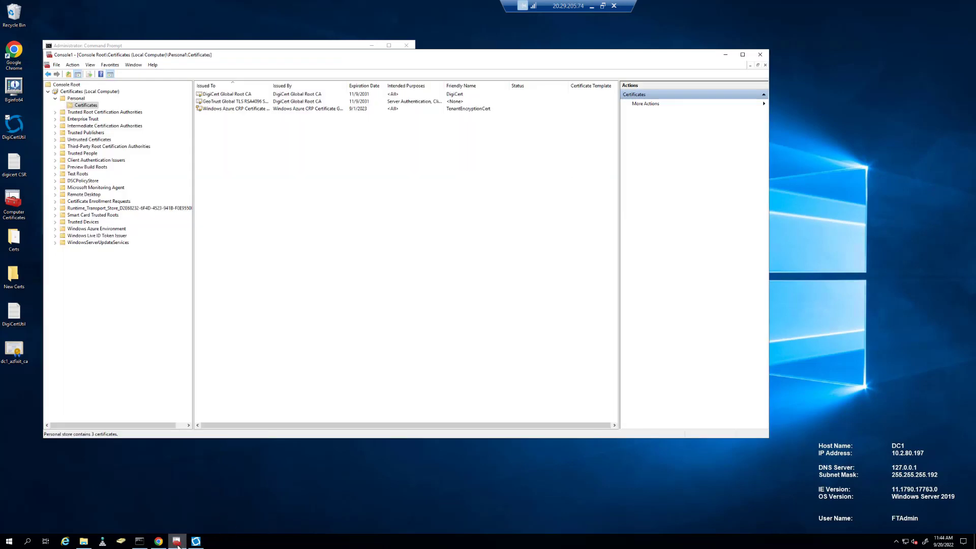
left_click_drag(394, 53, 458, 57)
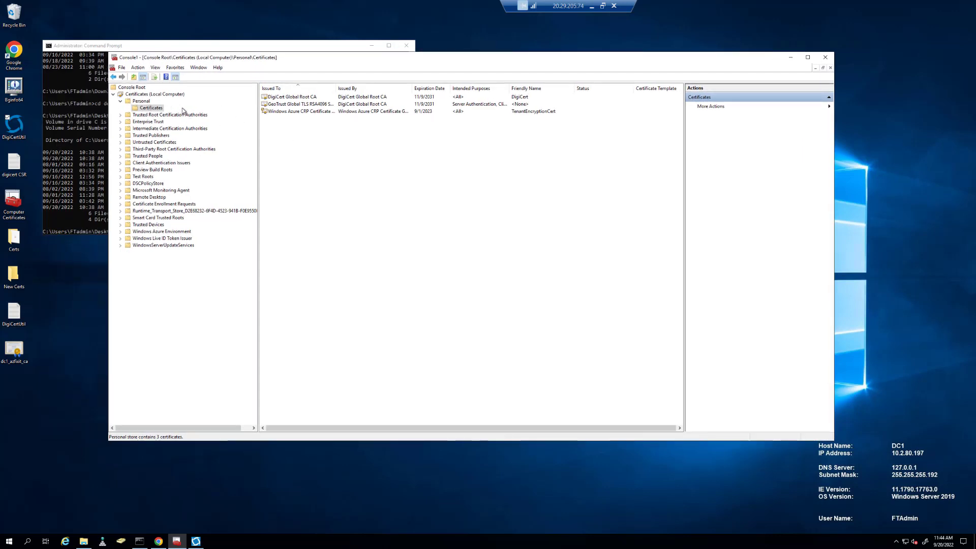
right_click(327, 158)
left_click(357, 176)
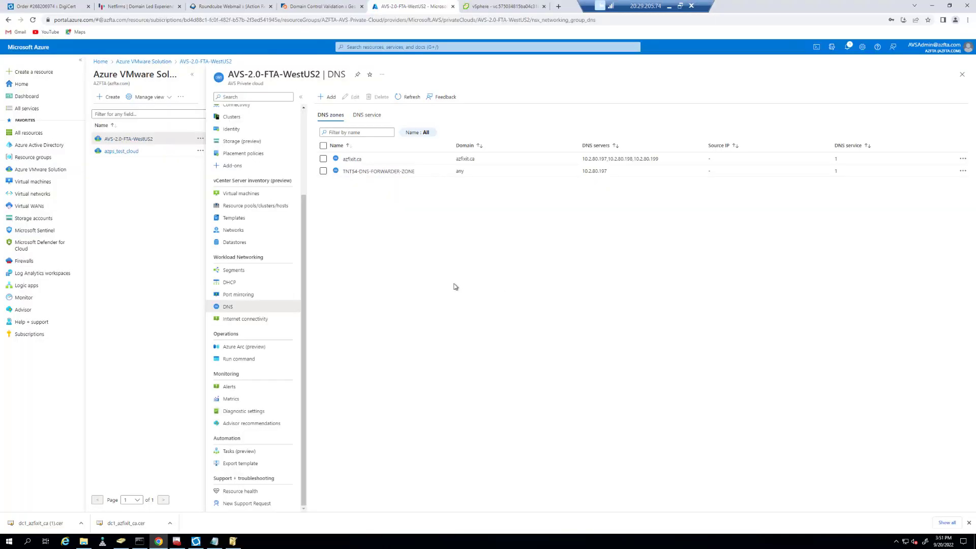
left_click(102, 542)
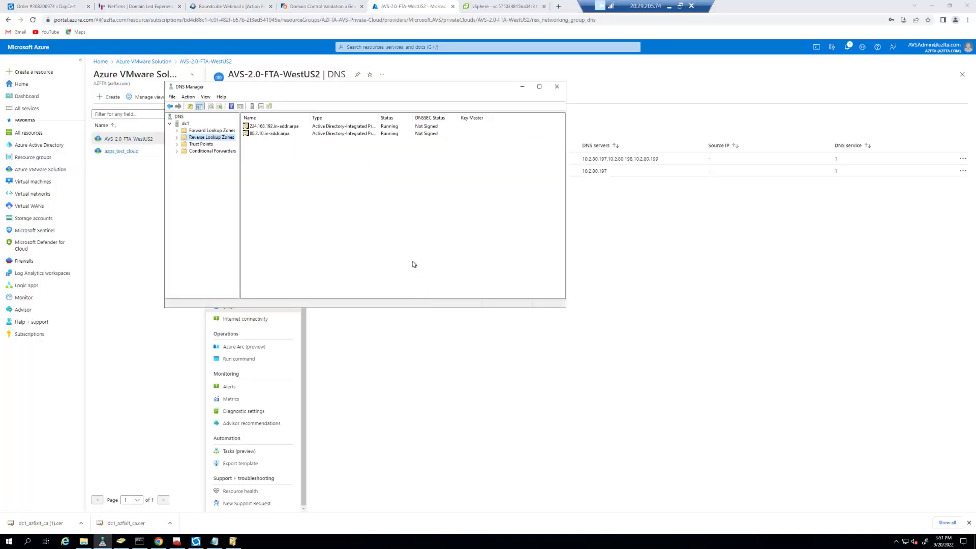
left_click(177, 137)
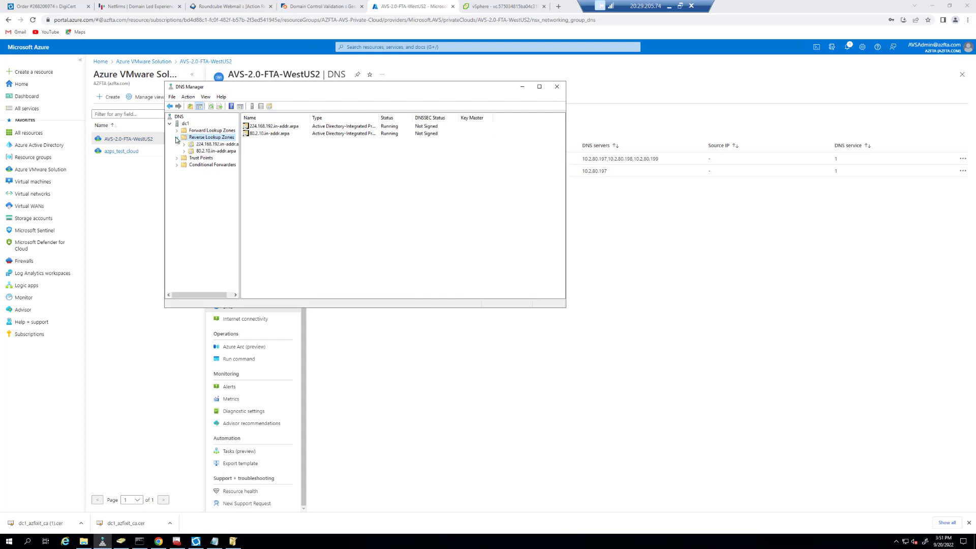
left_click(204, 150)
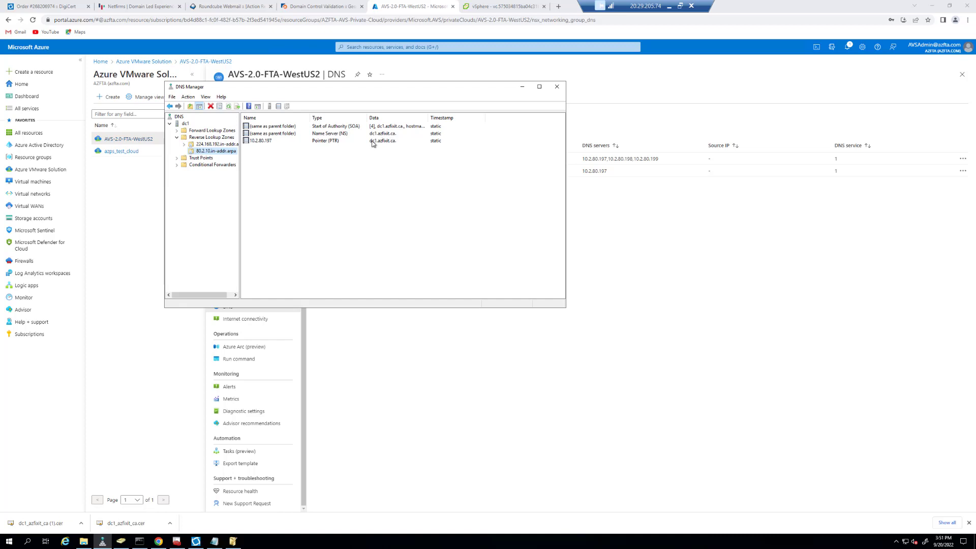
left_click(177, 131)
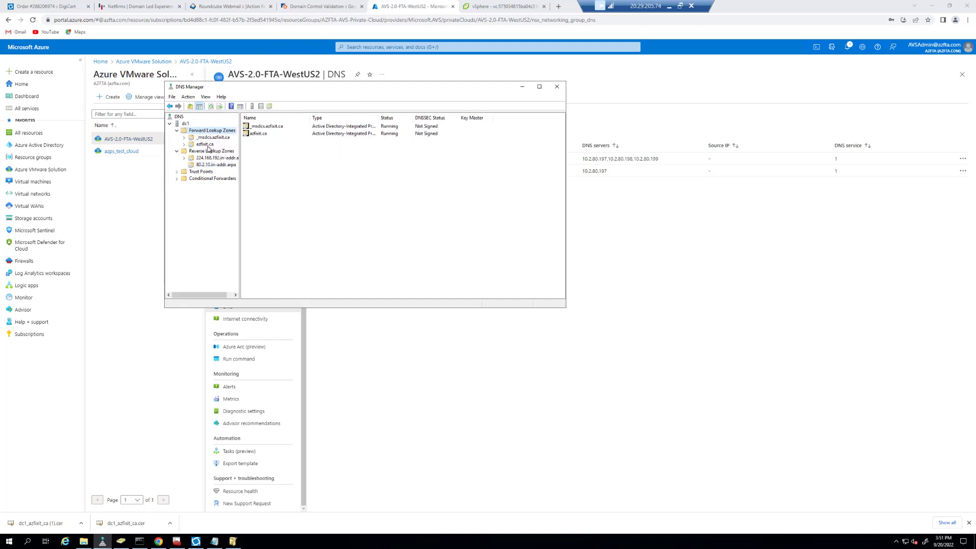
left_click(207, 144)
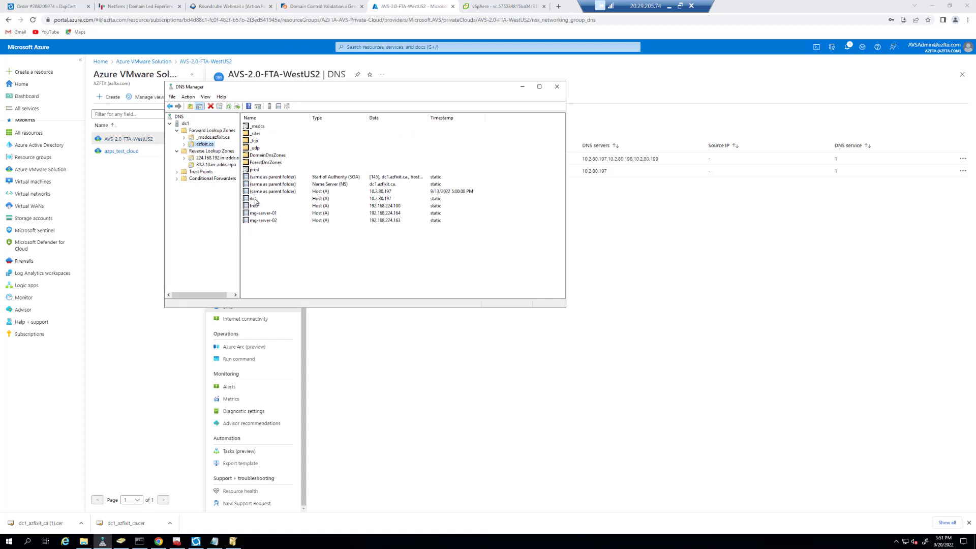
double_click(252, 199)
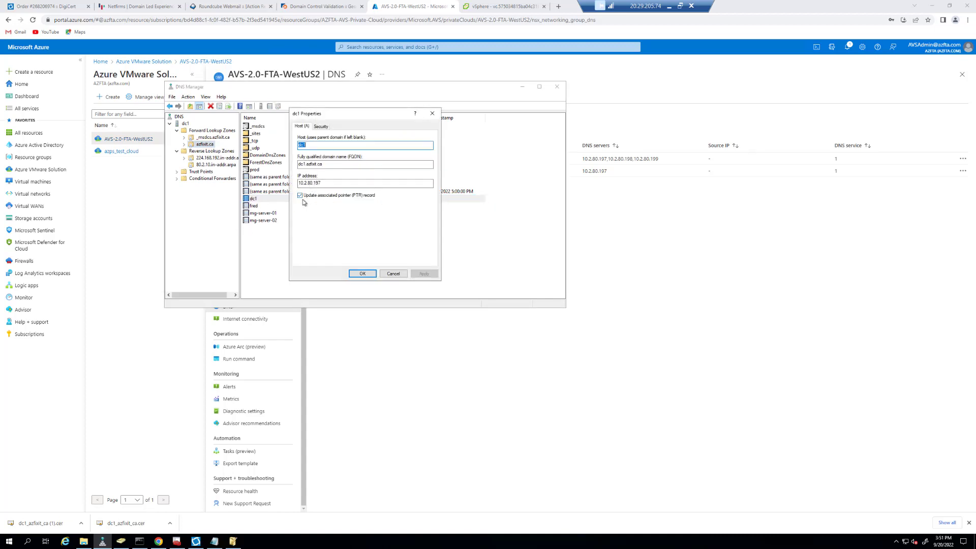
left_click(382, 274)
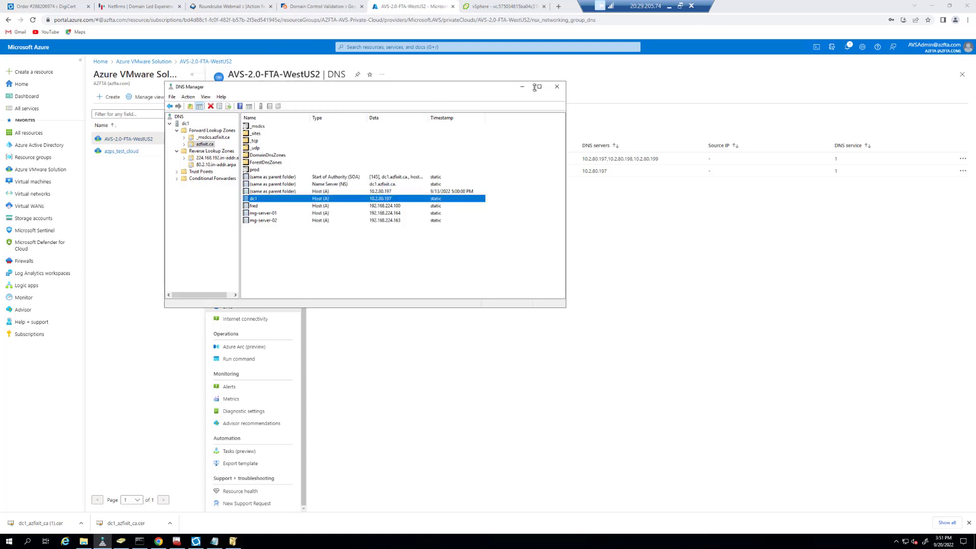
left_click(558, 88)
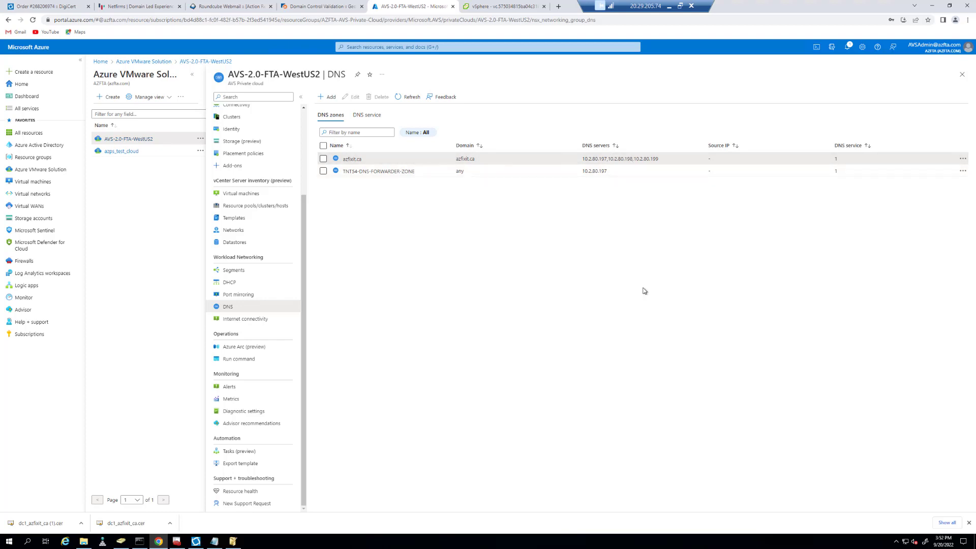
Discard the new FQDN zone draft and review azfixit.ca's forwarders 10.2.80.197, 10.2.80.198, 10.2.80.199.
left_click(328, 97)
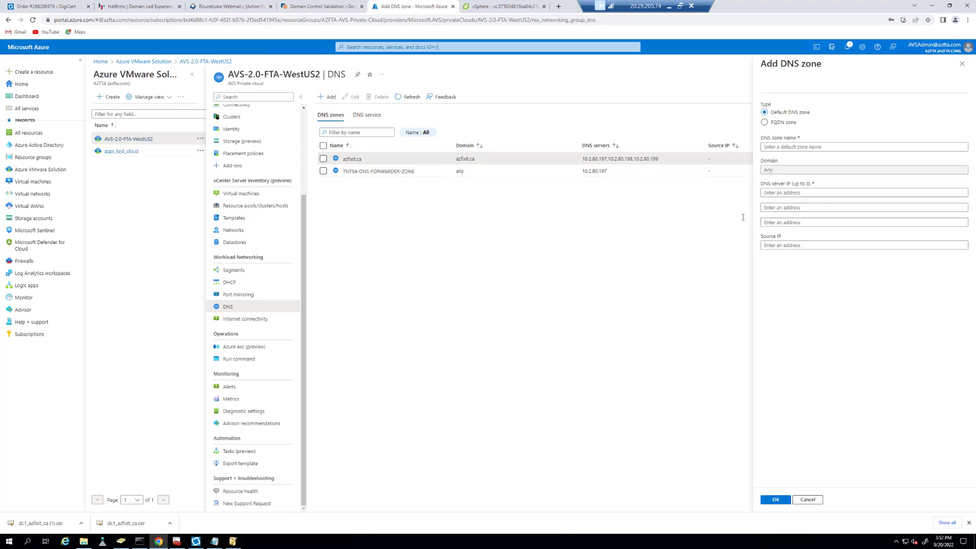
left_click(768, 126)
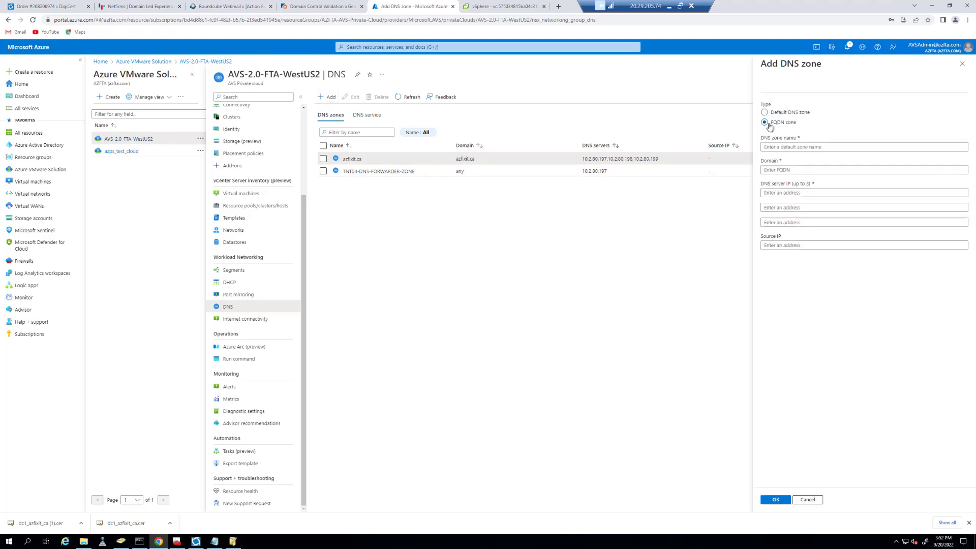
left_click(790, 147)
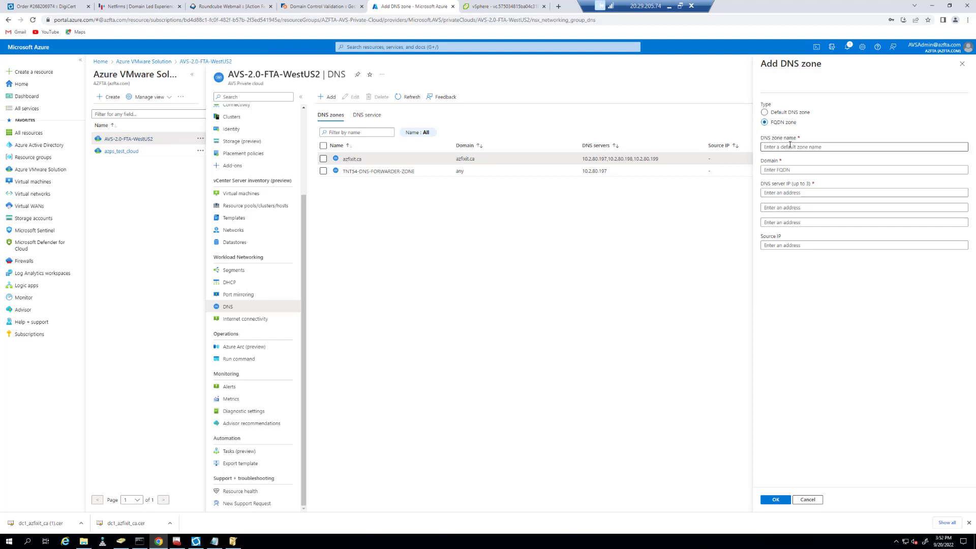
left_click(808, 499)
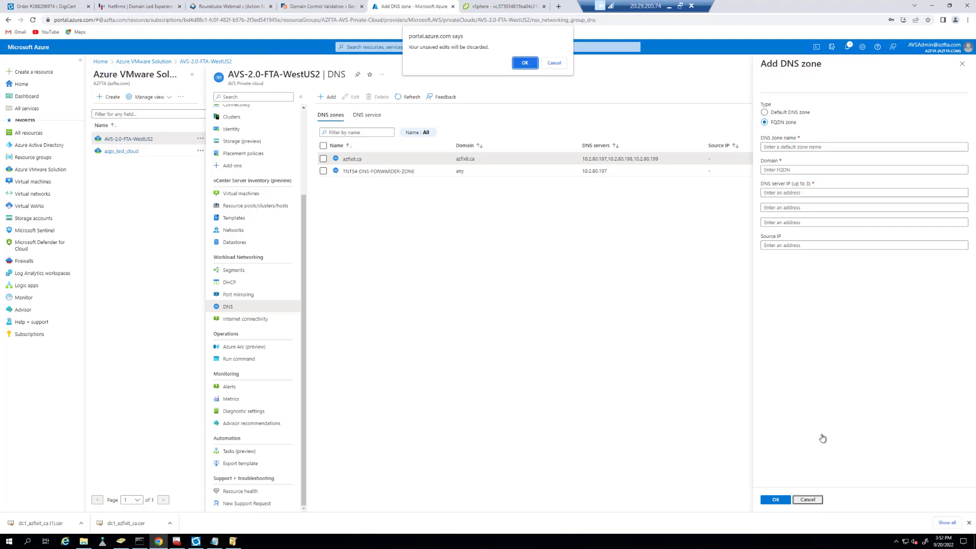
key("Return")
left_click(906, 164)
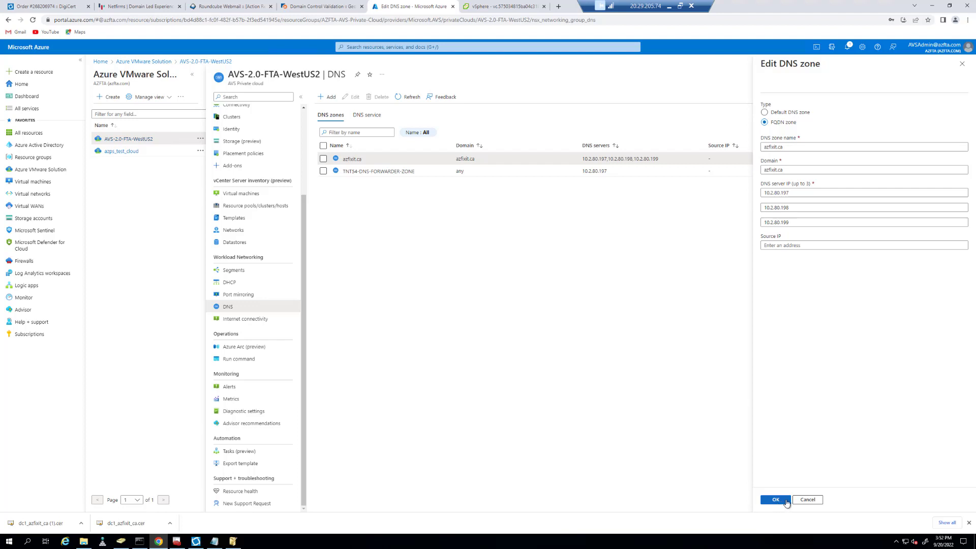
left_click(808, 501)
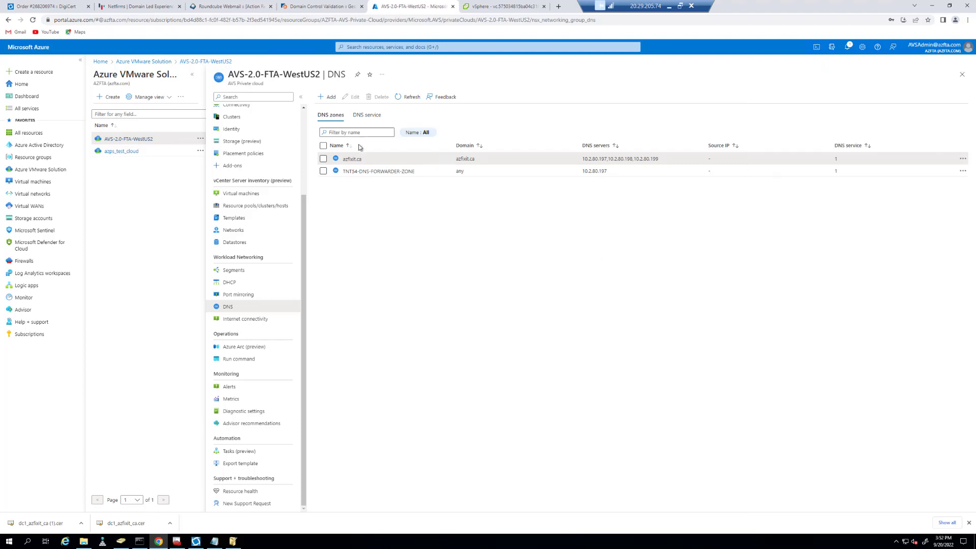
Keep the azfixit.ca FQDN zone checked on TNTS4-DNS-FORWARDER and save the DNS service.
left_click(367, 115)
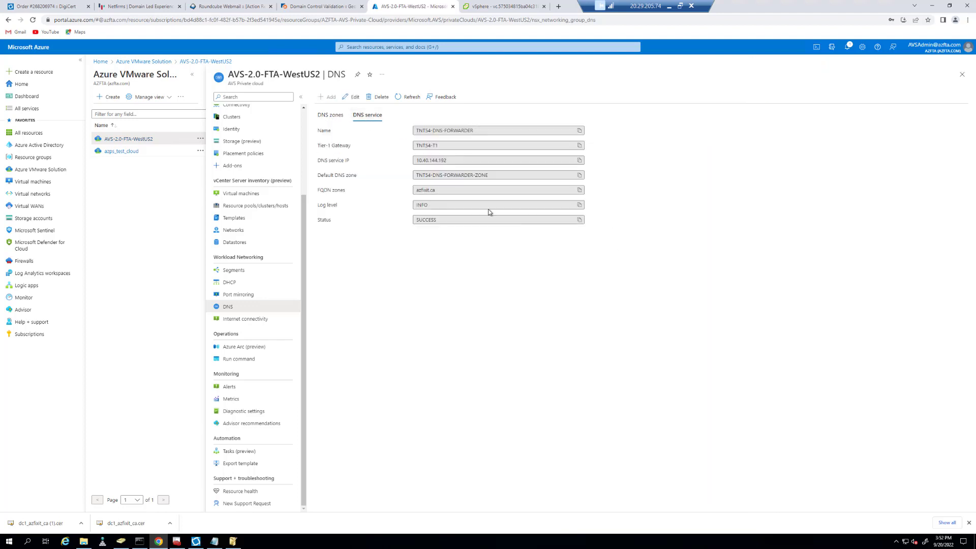
left_click(579, 189)
left_click(354, 97)
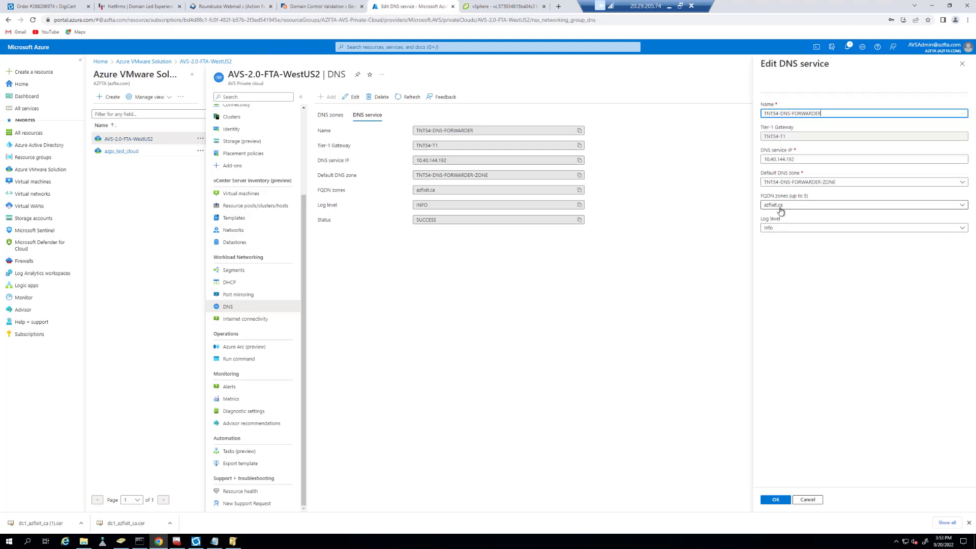
left_click(962, 206)
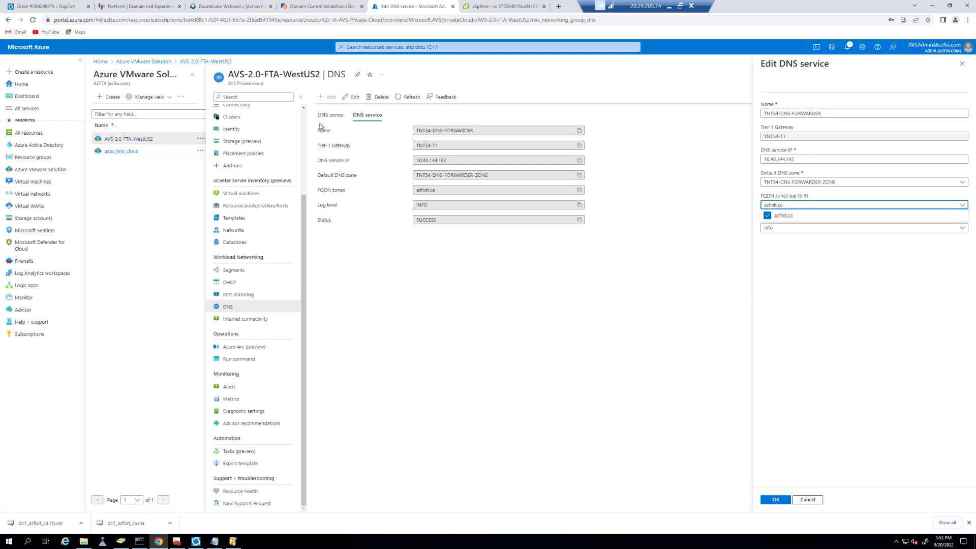
left_click(793, 300)
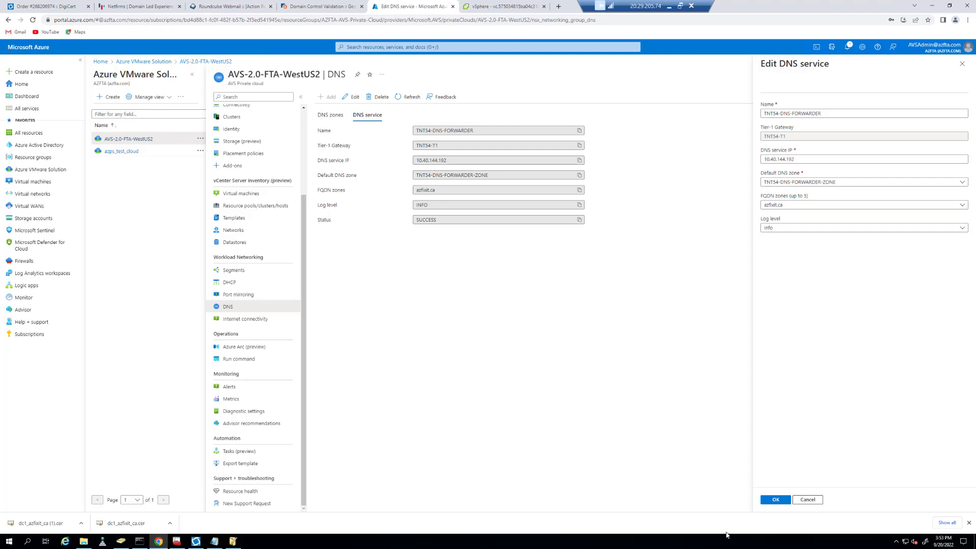
left_click(779, 501)
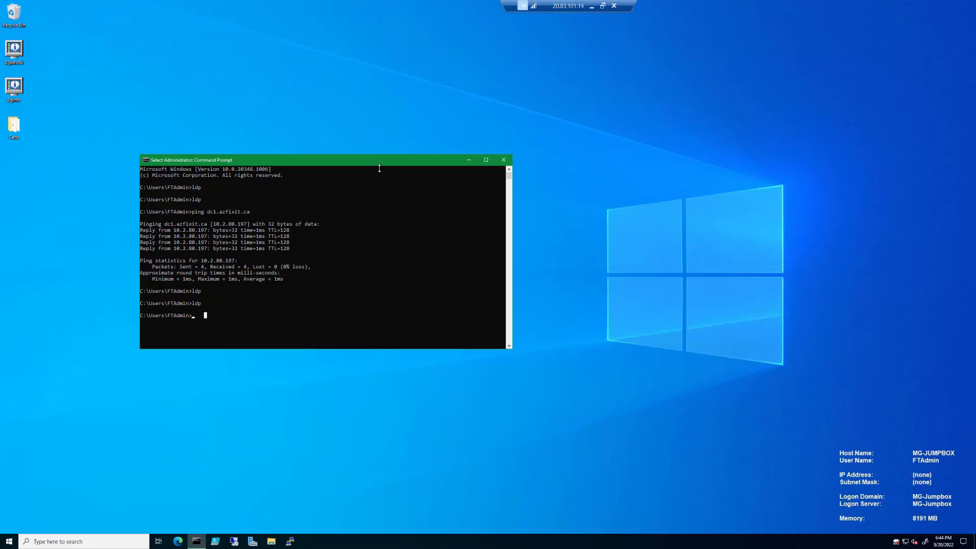
Launch ldp and connect to server dc1.azfixit.ca on port 636 with SSL.
left_click(194, 316)
type("ldp")
key("Return")
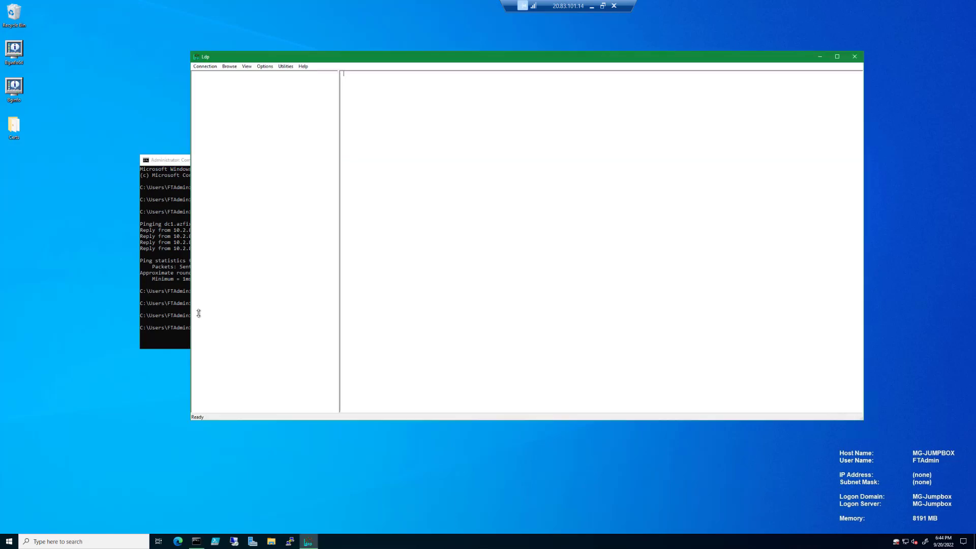
left_click(213, 66)
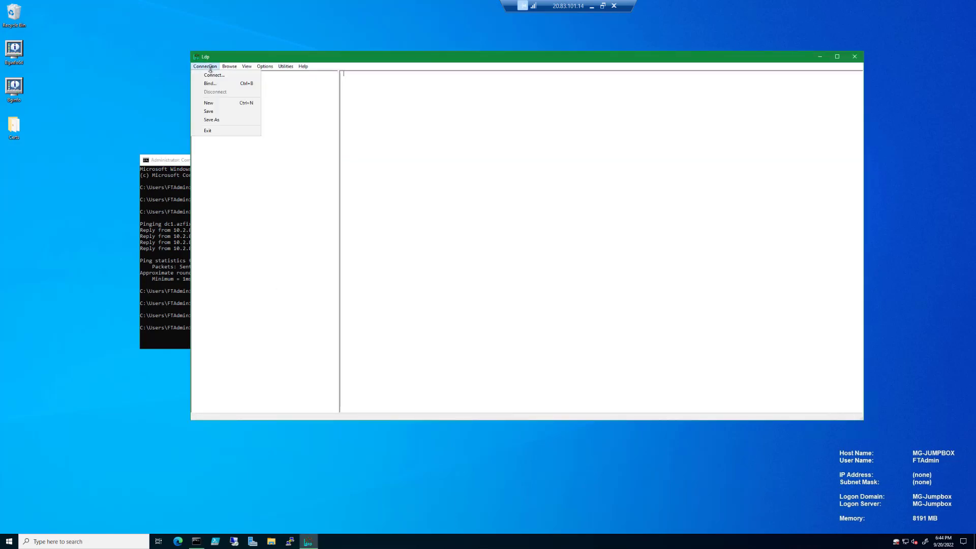
left_click(214, 76)
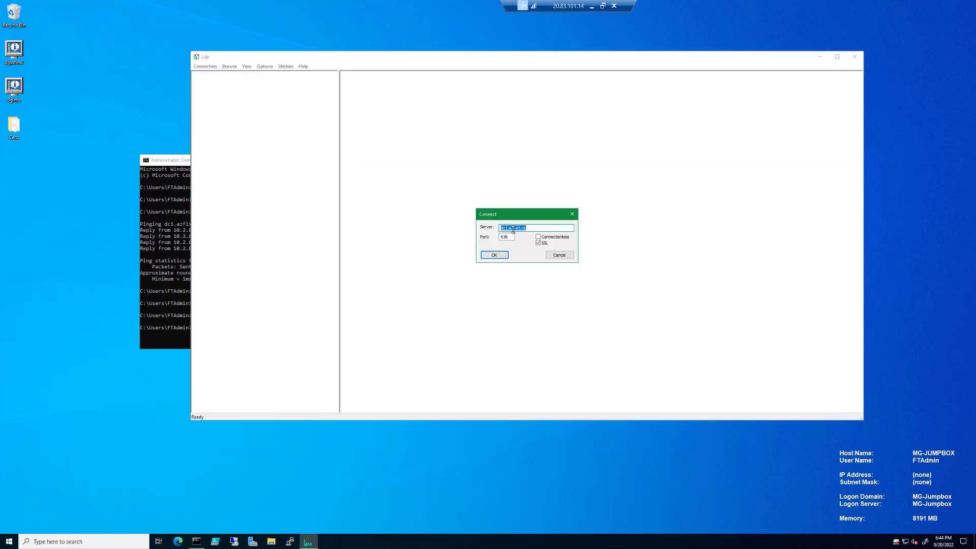
left_click(532, 228)
left_click(499, 255)
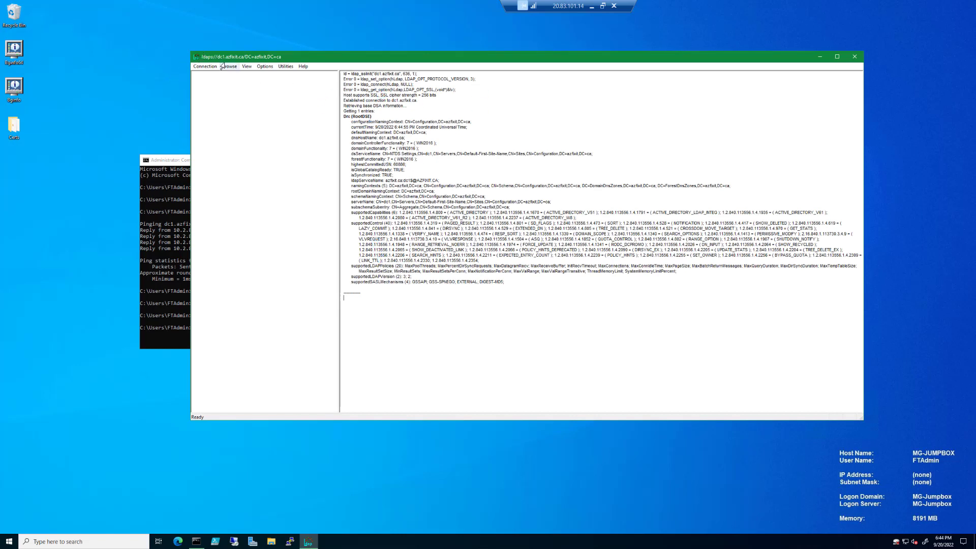
Bind the LDAPS connection with the domain admin's credentials.
left_click(202, 67)
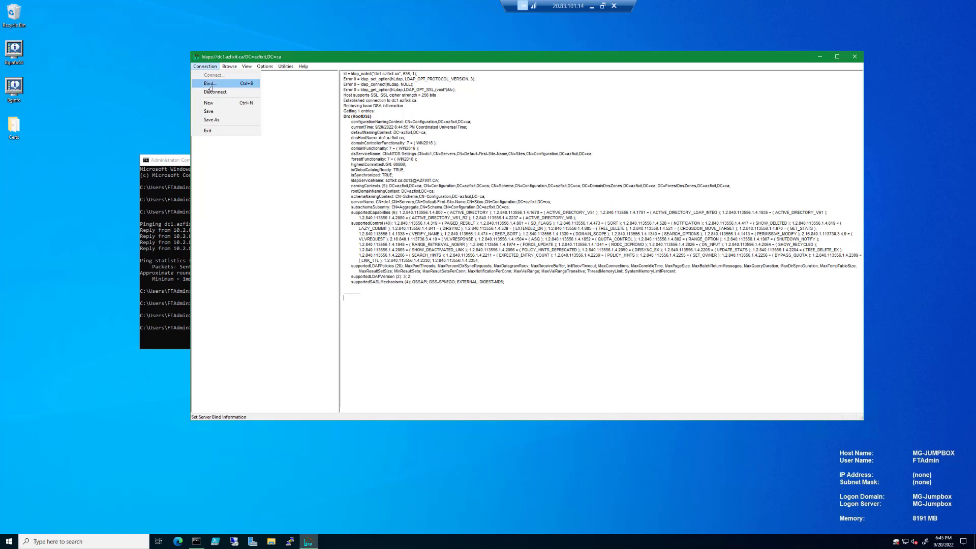
left_click(210, 84)
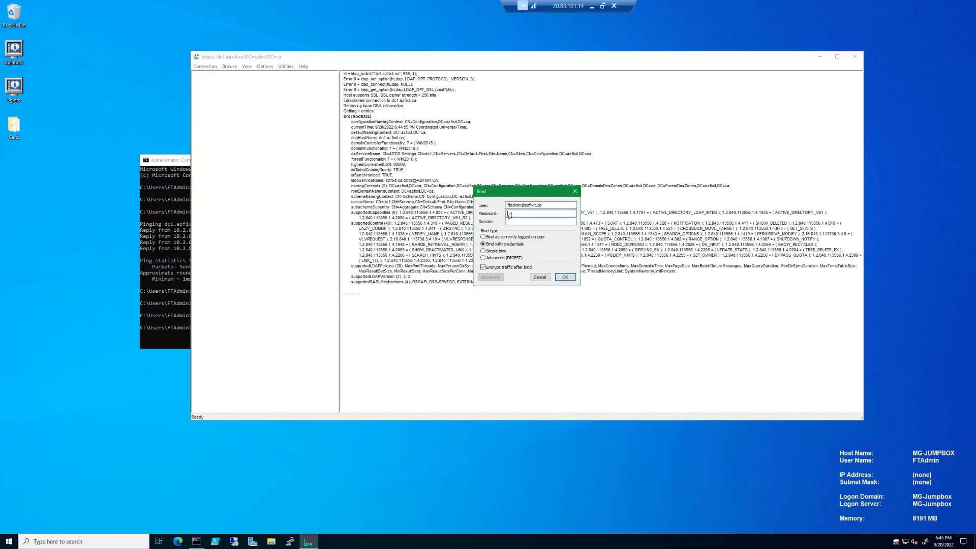
left_click(557, 278)
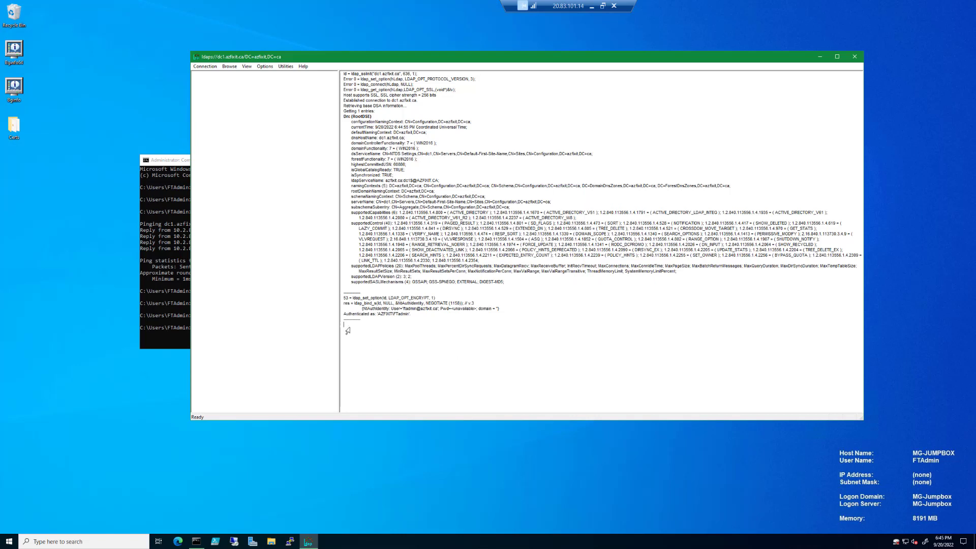
Show the directory tree from base DN DC=azfixit,DC=ca and expand its containers.
left_click(244, 67)
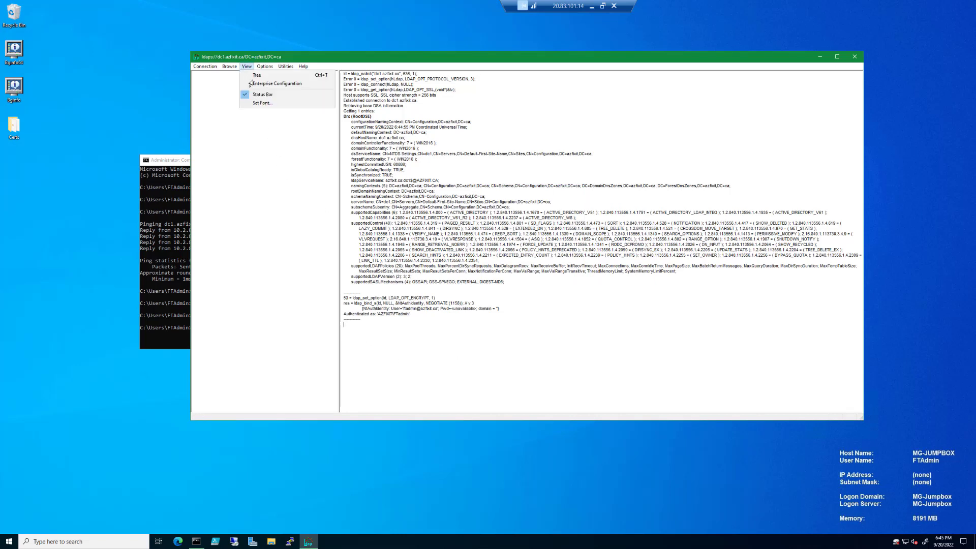
left_click(254, 76)
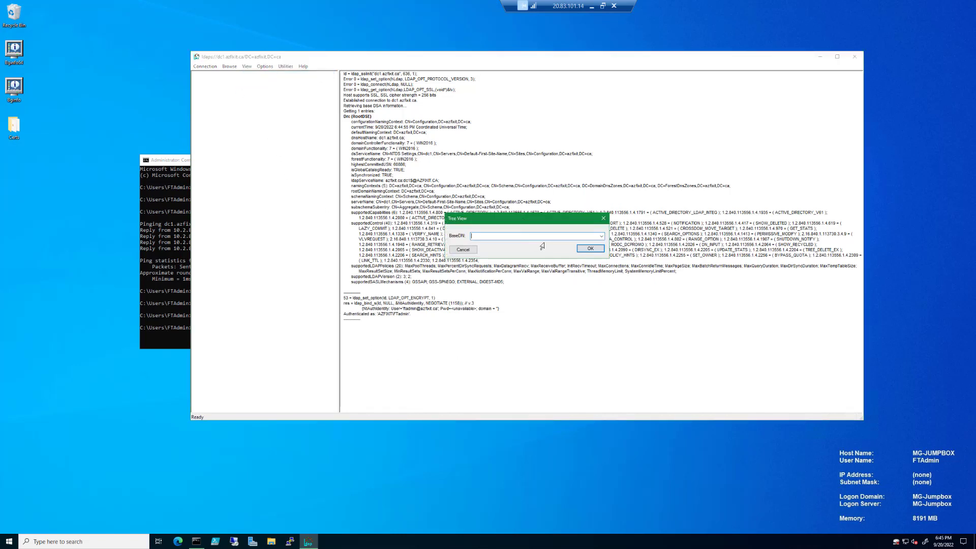
left_click(600, 236)
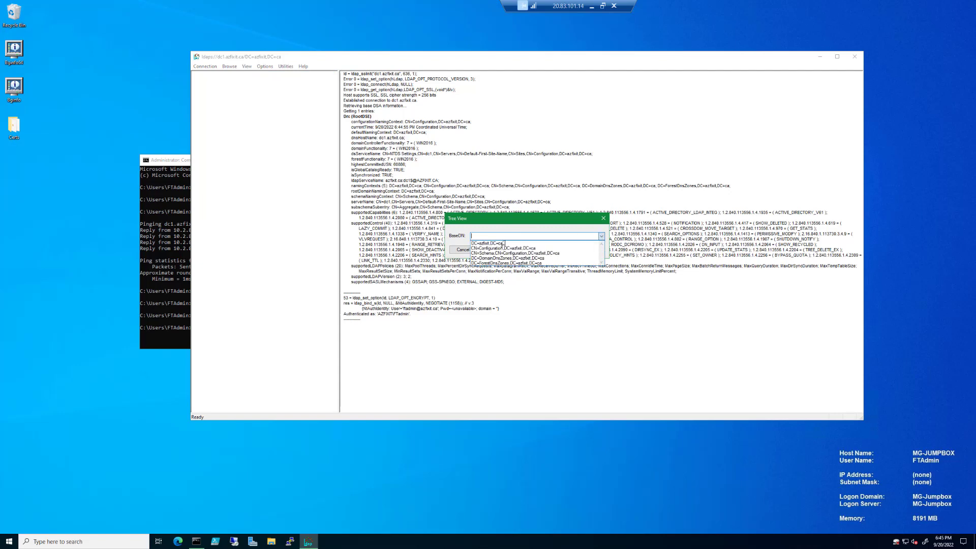
left_click(496, 245)
left_click(580, 250)
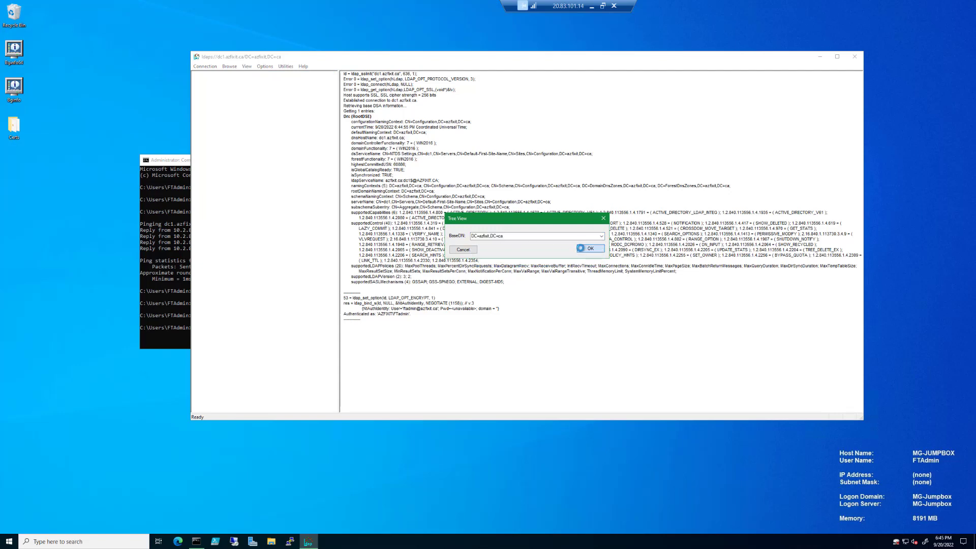
double_click(198, 75)
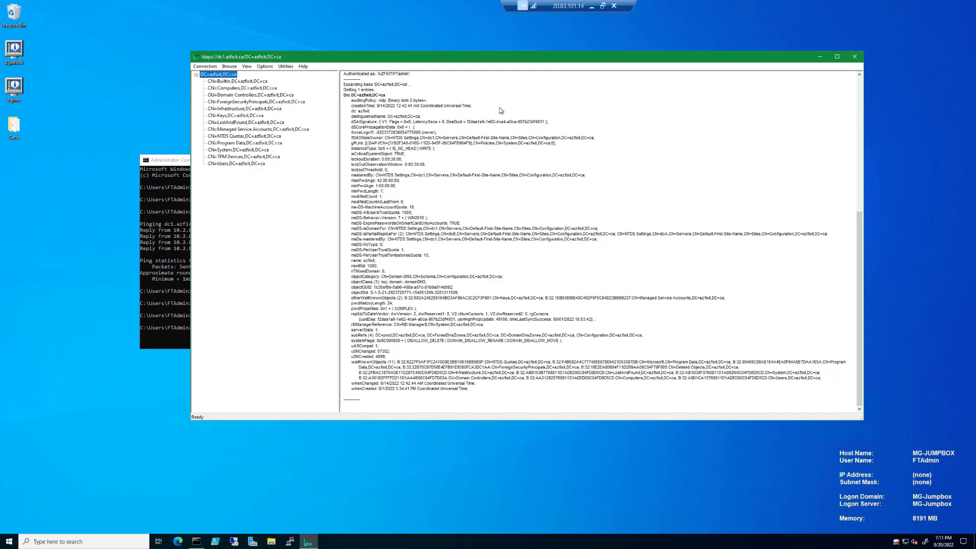
On DC1, open All Tasks for the dc1.azfixit.ca certificate in the Personal store.
left_click(592, 6)
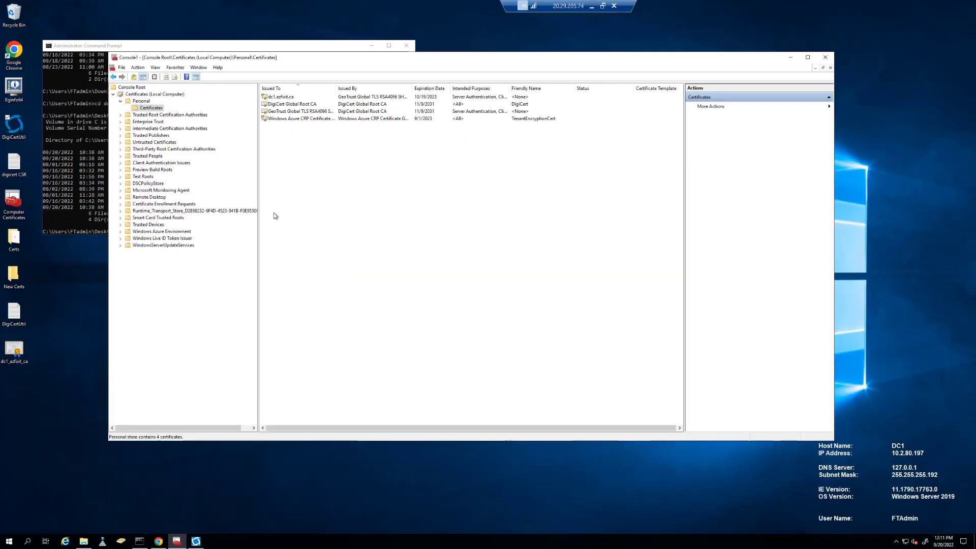
left_click(288, 97)
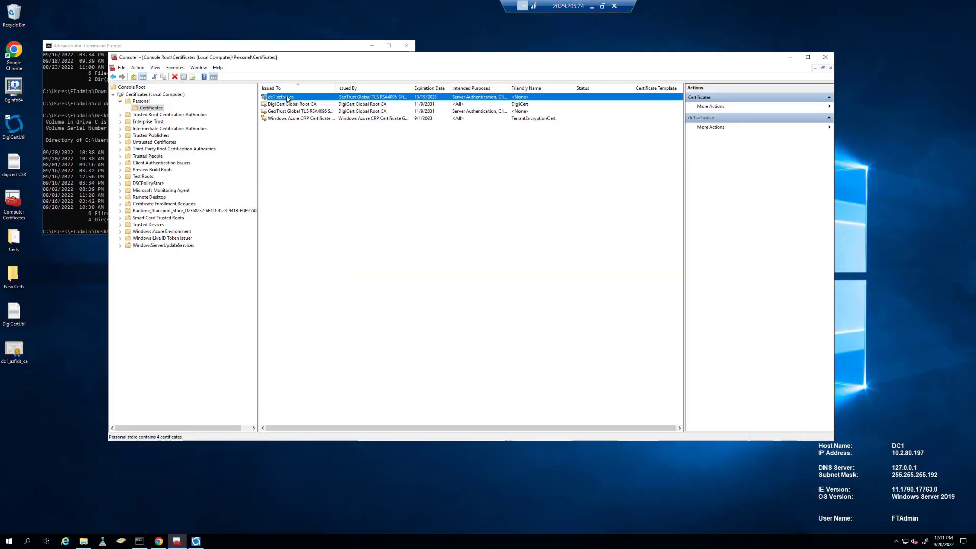
right_click(288, 98)
mouse_move(310, 113)
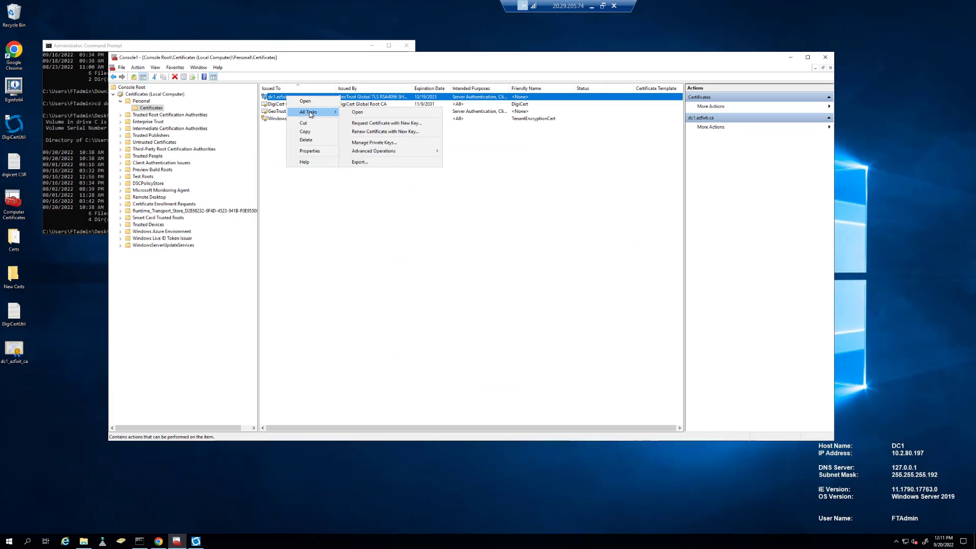
Export dc1.azfixit.ca without private key as Base-64 X.509 file LDAPS-IdentityCert, then open Downloads.
left_click(358, 162)
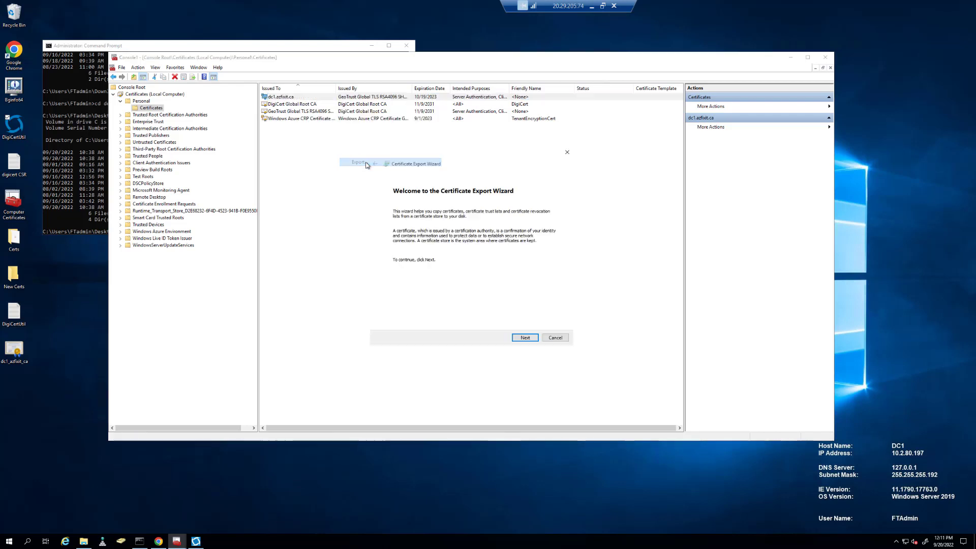
left_click(525, 338)
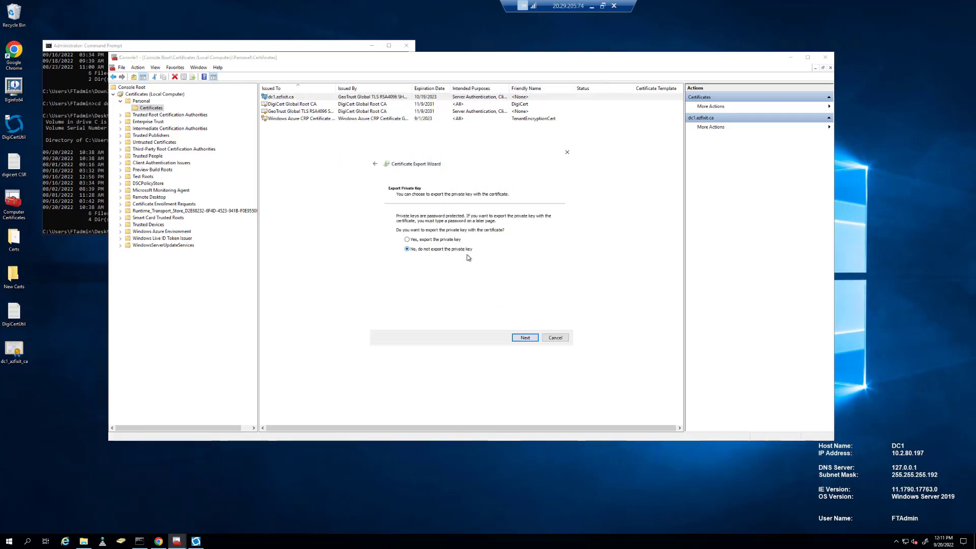
left_click(526, 340)
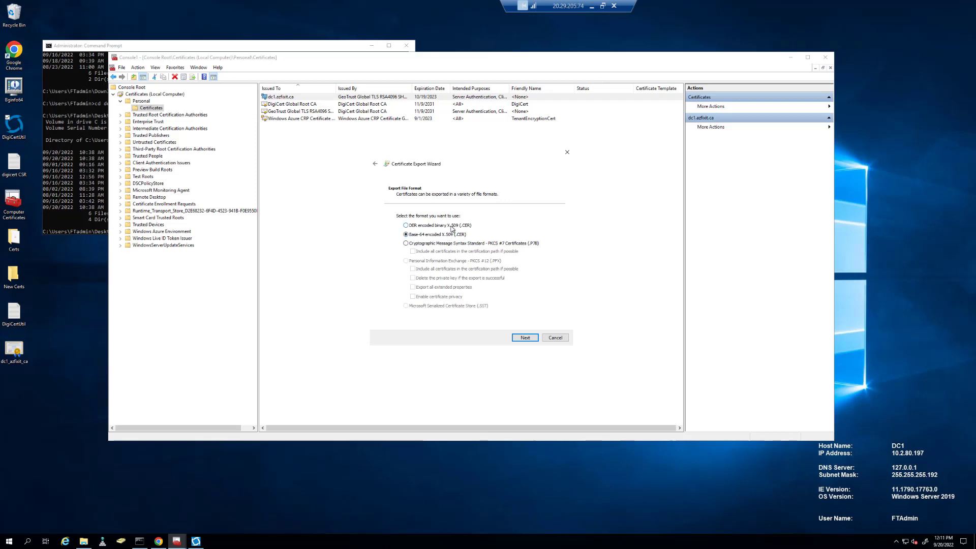
left_click(527, 337)
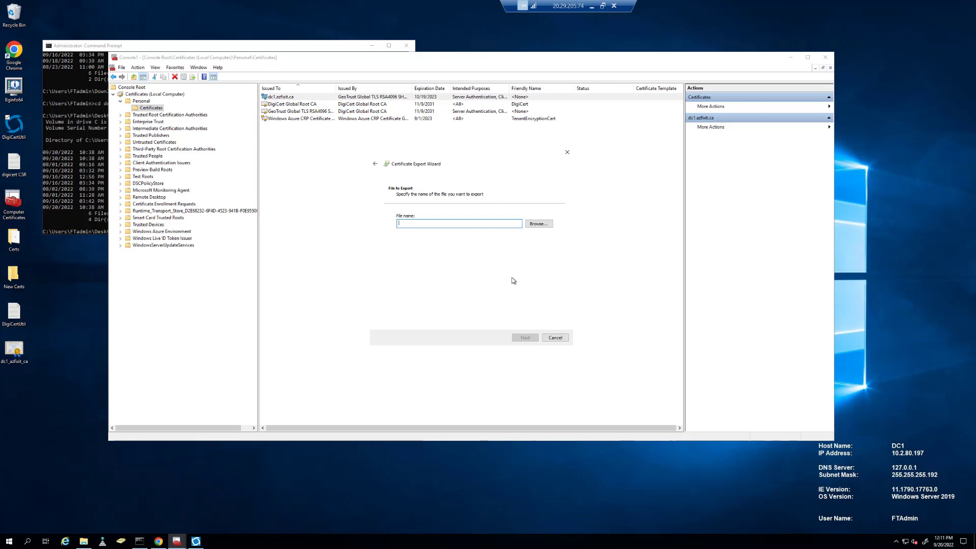
type("LDAPS-IdentityCert")
left_click(525, 337)
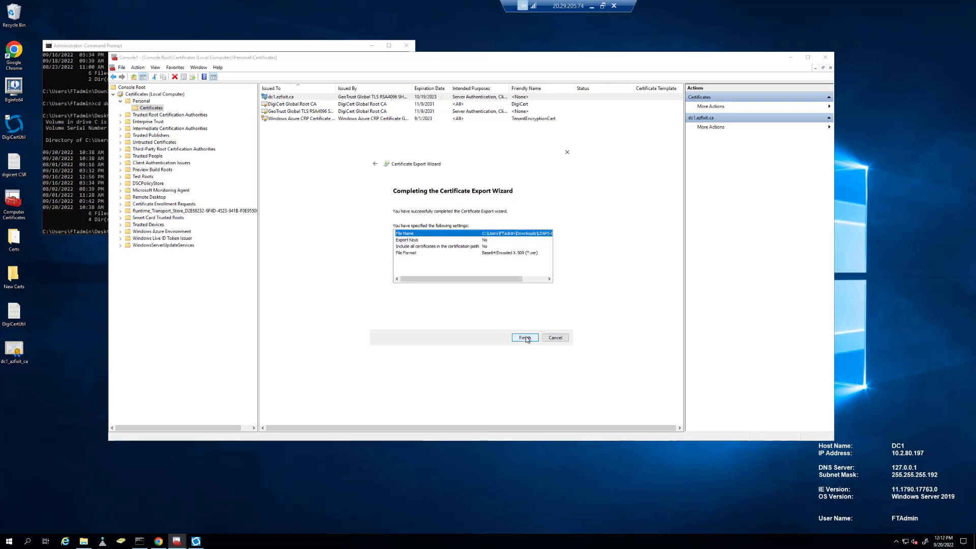
left_click(525, 337)
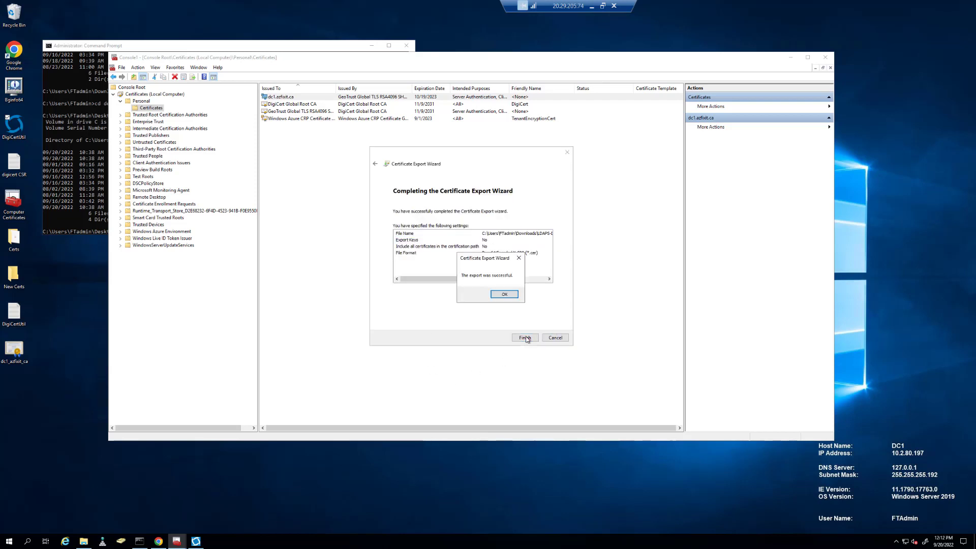
left_click(509, 296)
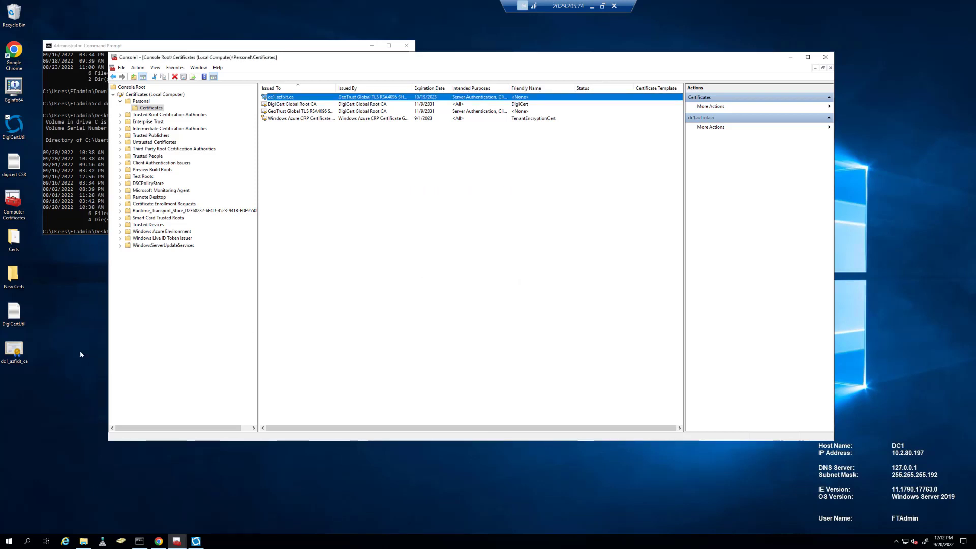
left_click(84, 541)
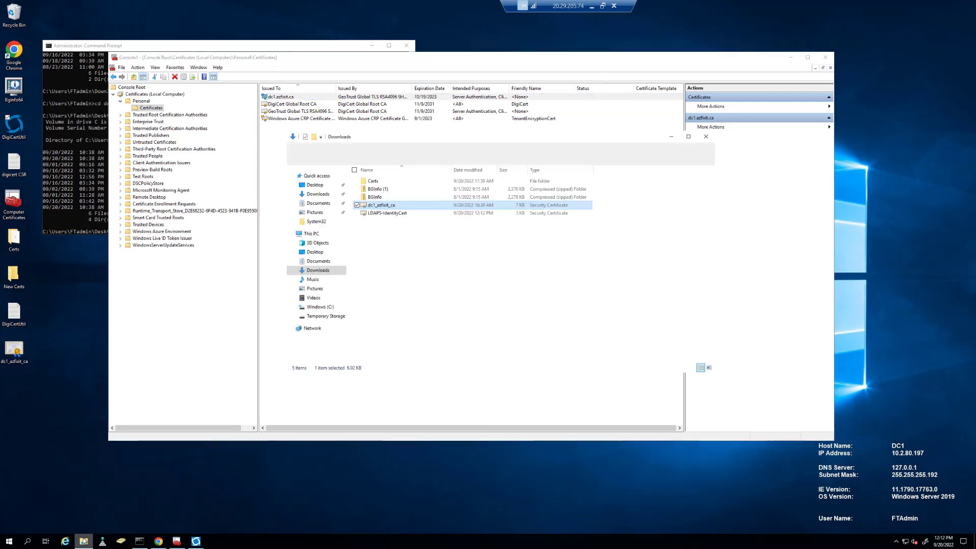
Select LDAPS-IdentityCert, close the DigiCert download dialog and open a new tab for the Azure portal.
left_click(392, 214)
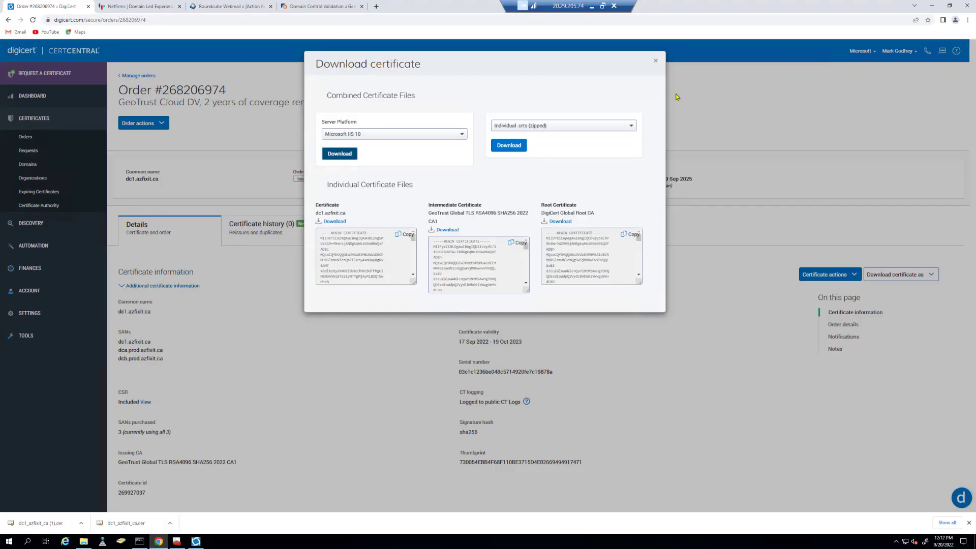
left_click(654, 61)
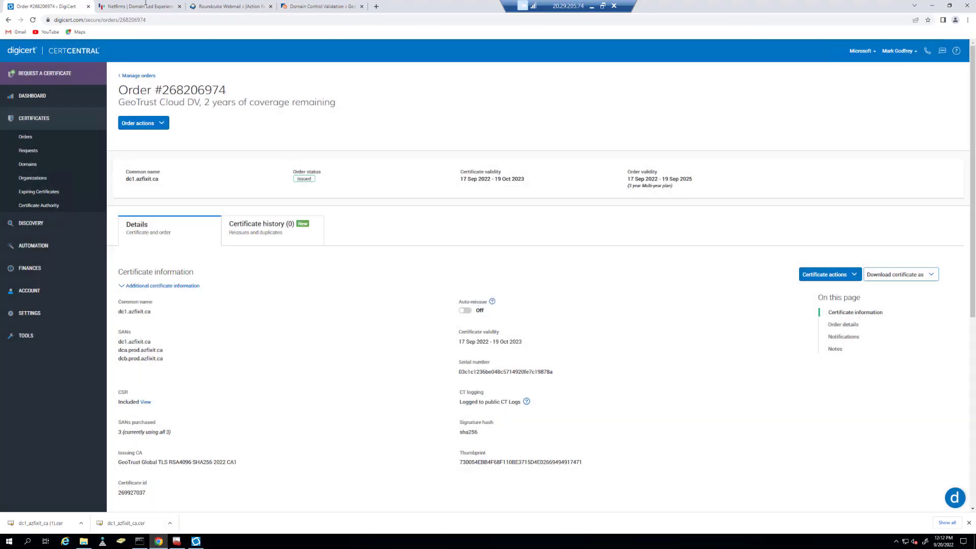
left_click(376, 5)
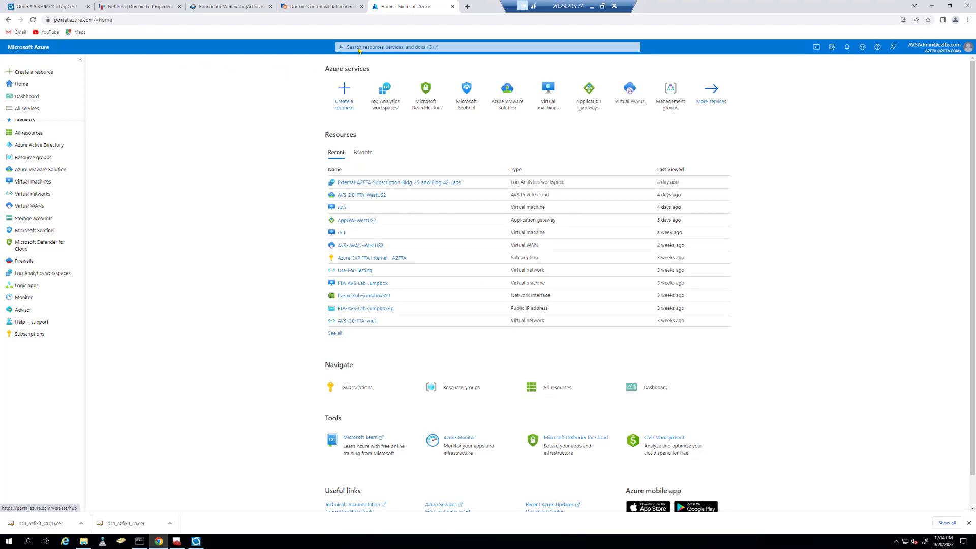
Fill in a new storage account: AZFTA-WUS2, name digicertdemo, region West US 2, LRS.
left_click(33, 218)
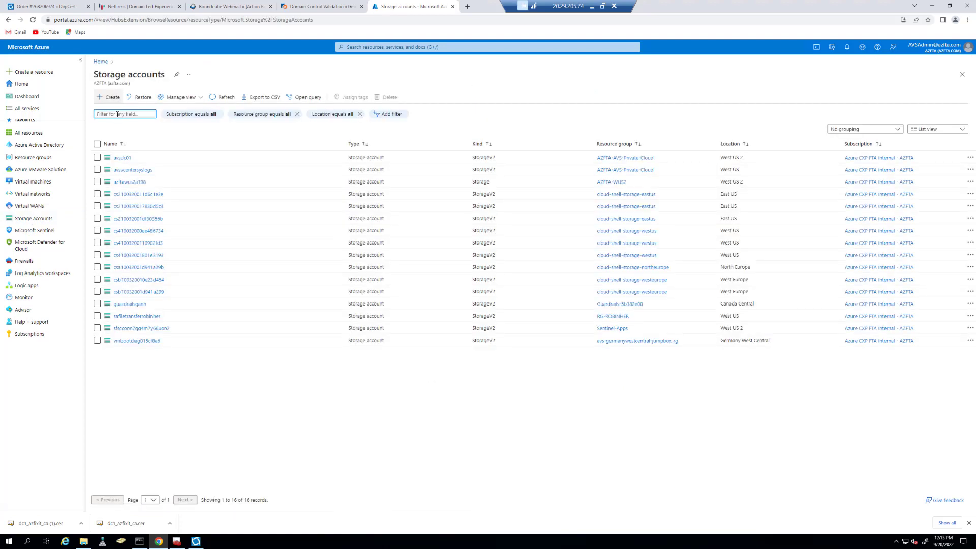
left_click(109, 97)
left_click(269, 219)
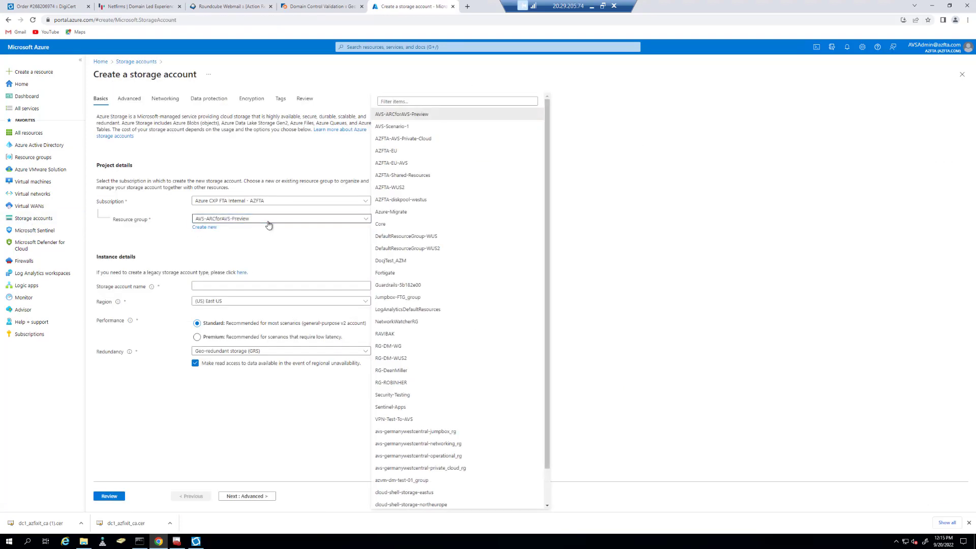
left_click(389, 188)
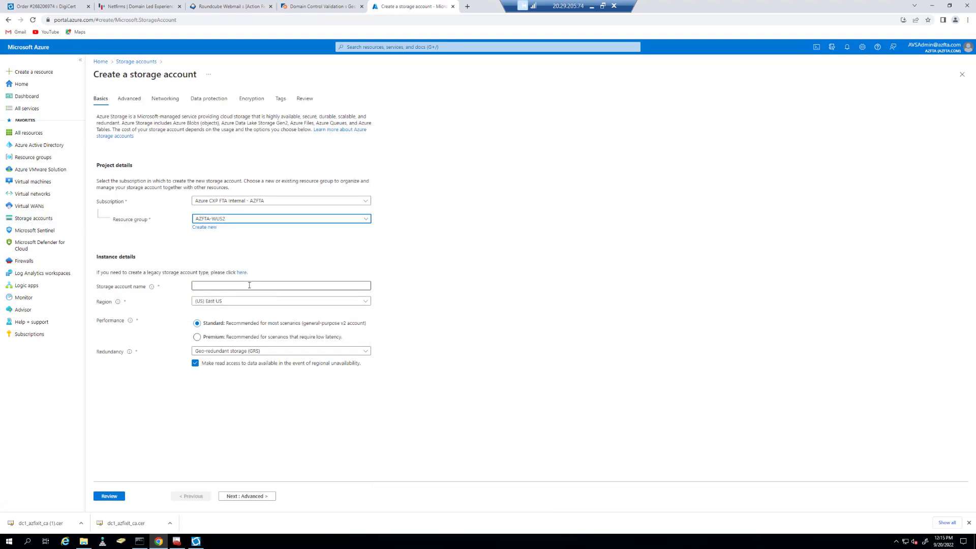
left_click(249, 286)
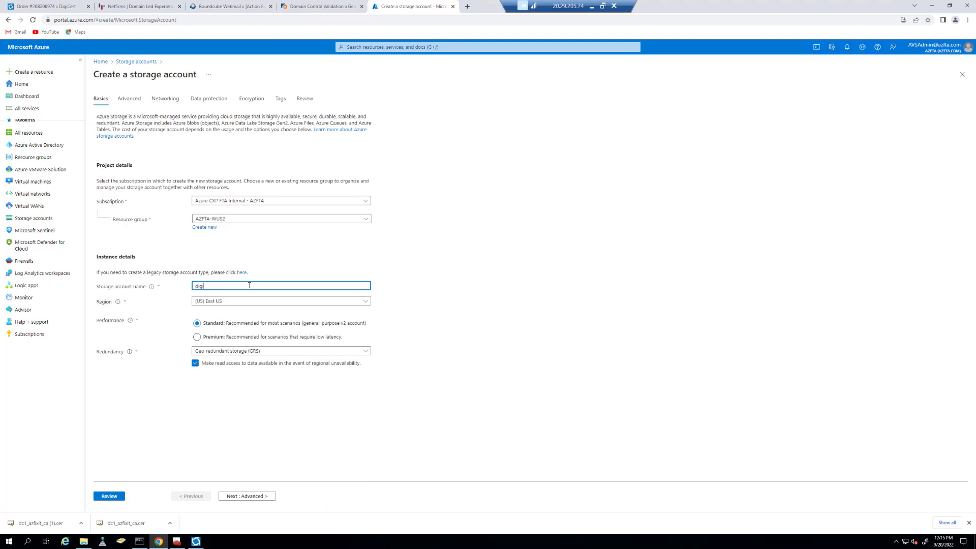
left_click(214, 286)
key("BackSpace")
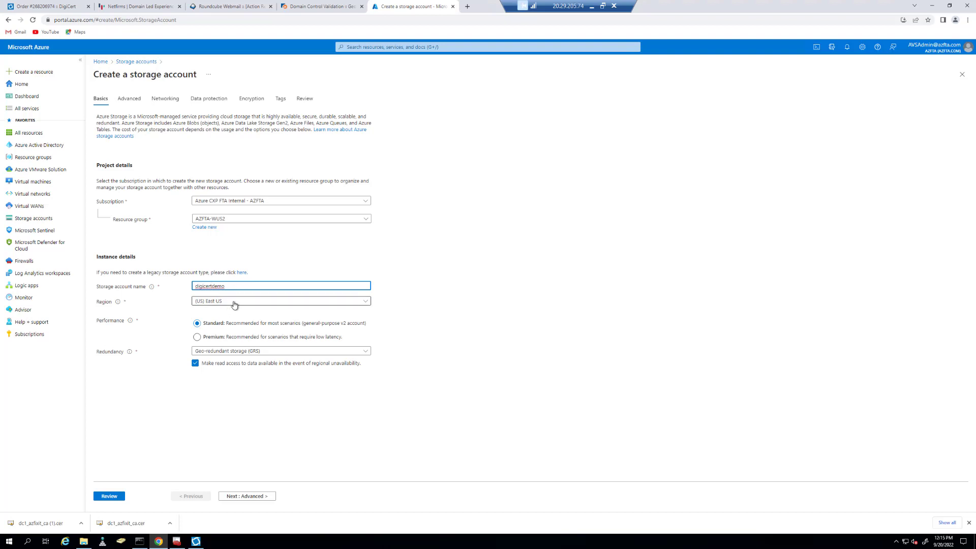
left_click(235, 304)
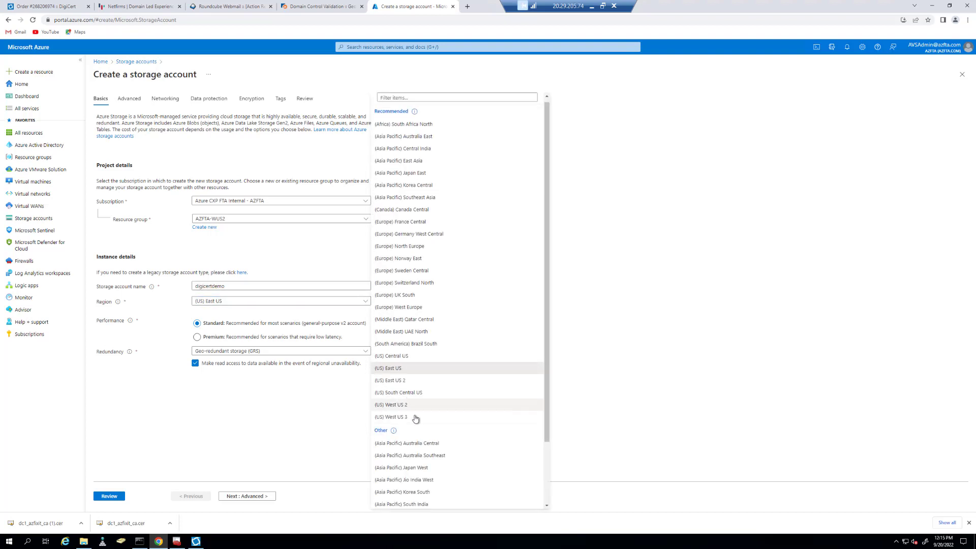
left_click(402, 406)
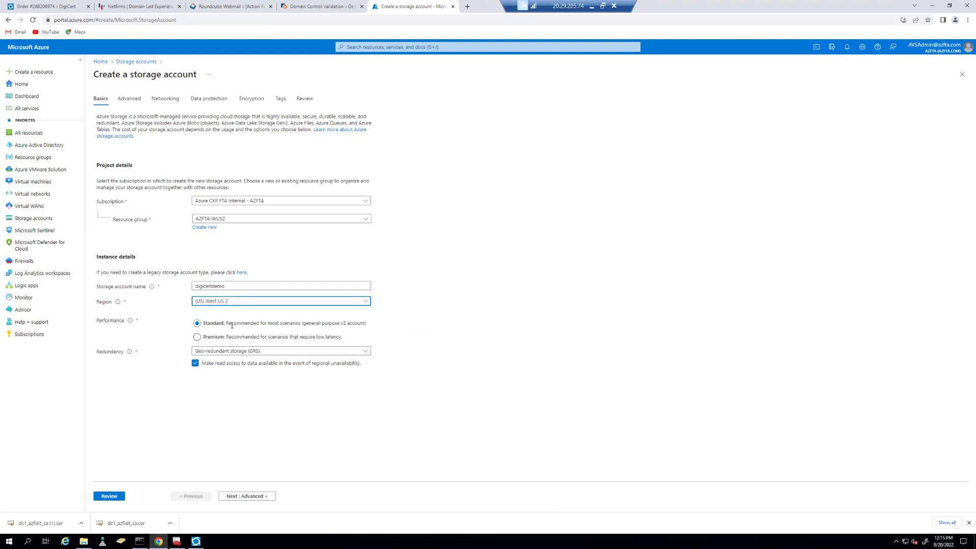
left_click(233, 351)
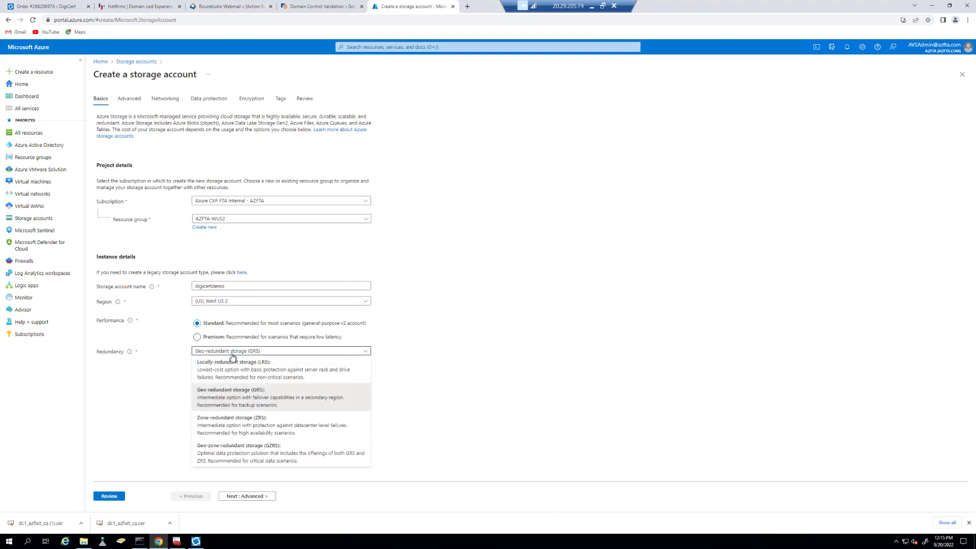
left_click(221, 366)
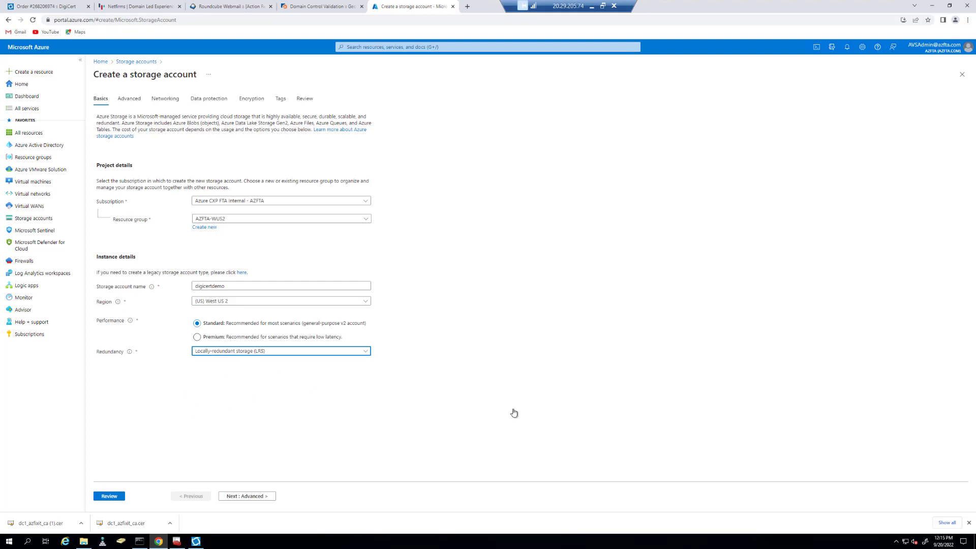
Review and create the digicertdemo storage account.
left_click(260, 498)
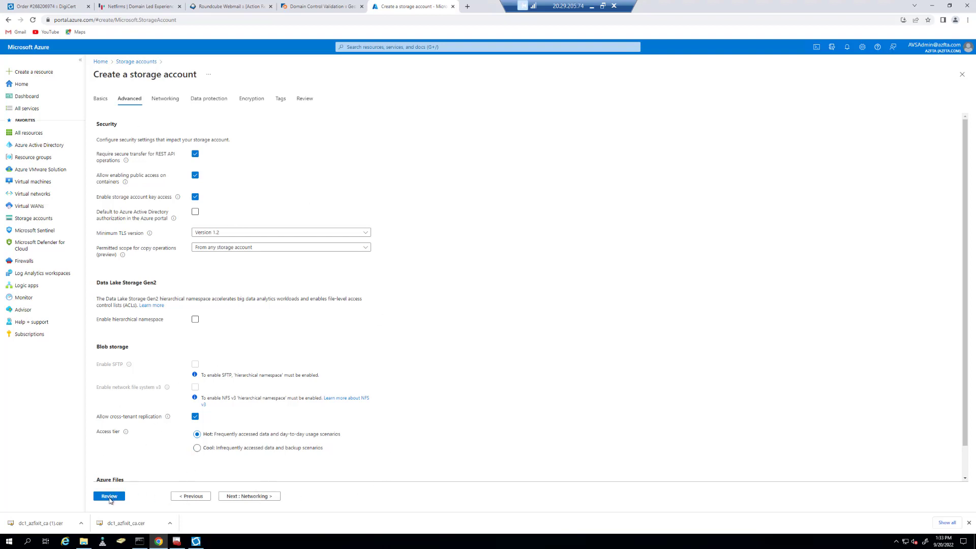
left_click(111, 496)
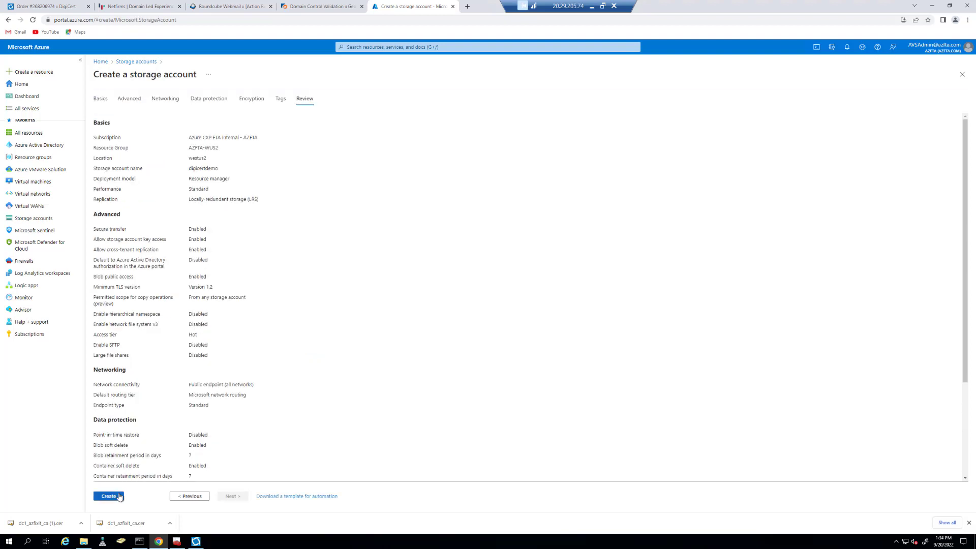
left_click(114, 498)
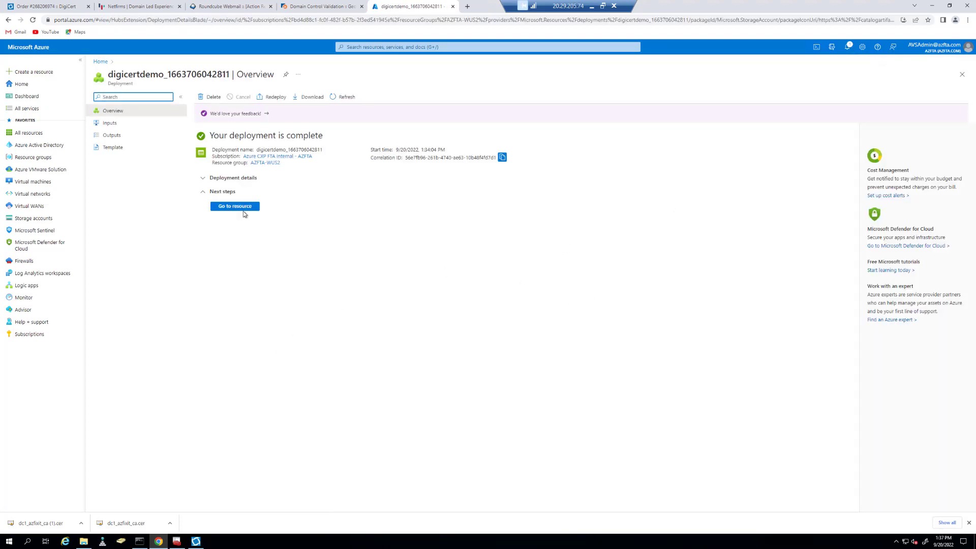
Create private container ldapscert in digicertdemo, open it and bring up Upload blob.
left_click(242, 210)
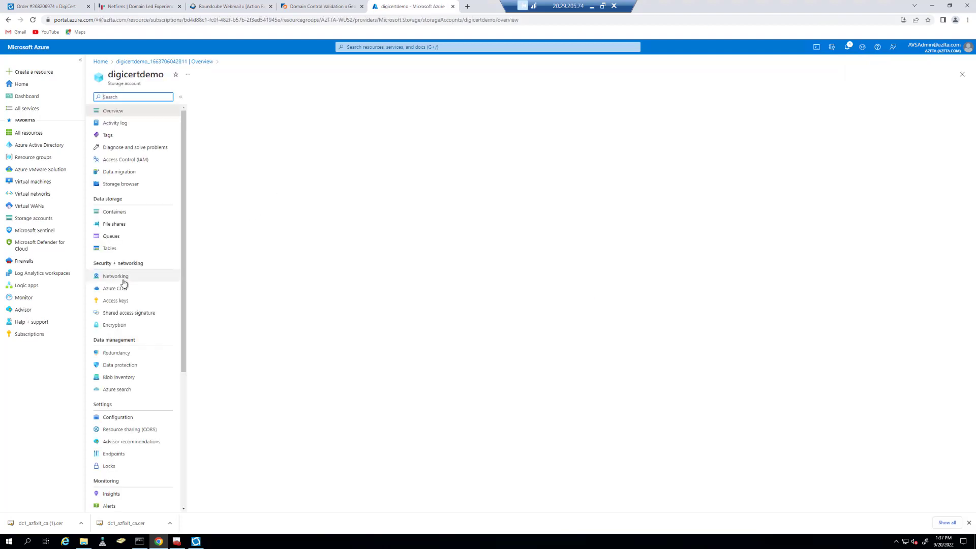
left_click(115, 224)
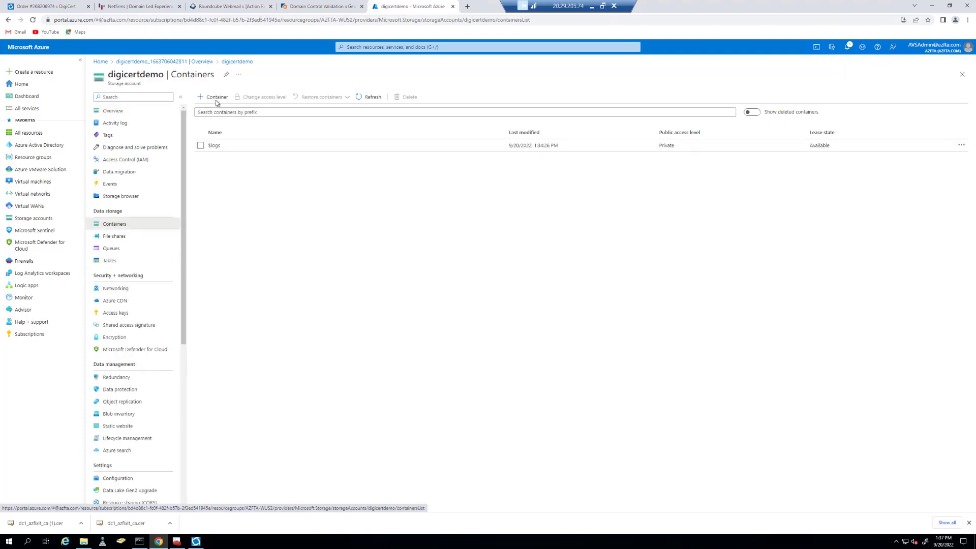
left_click(215, 99)
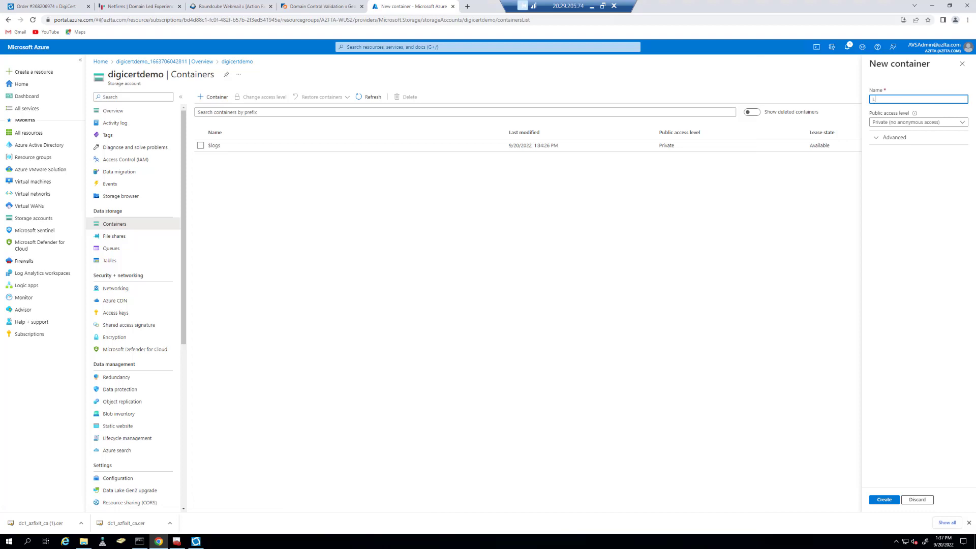
type("LDS")
key("BackSpace")
key("BackSpace")
key("BackSpace")
type("ldapscert")
left_click(888, 500)
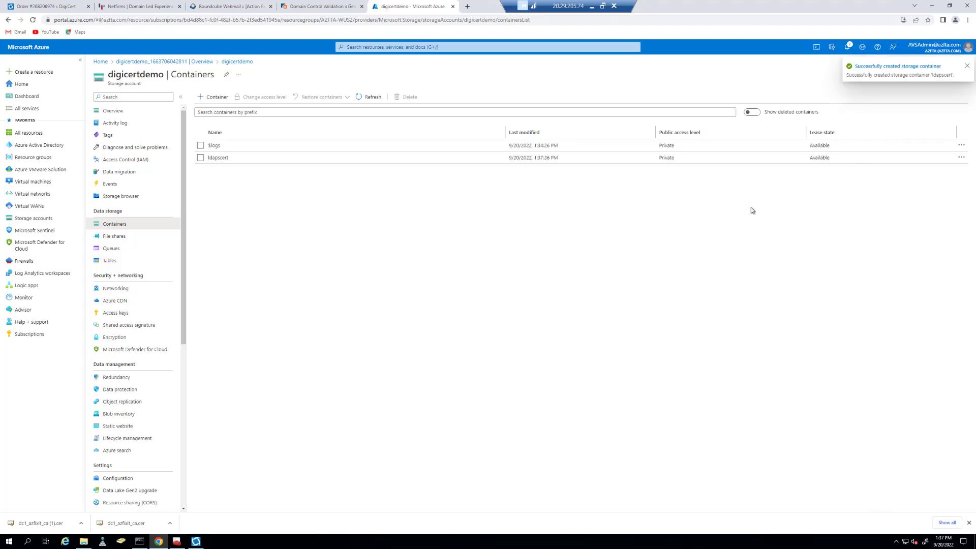
left_click(220, 159)
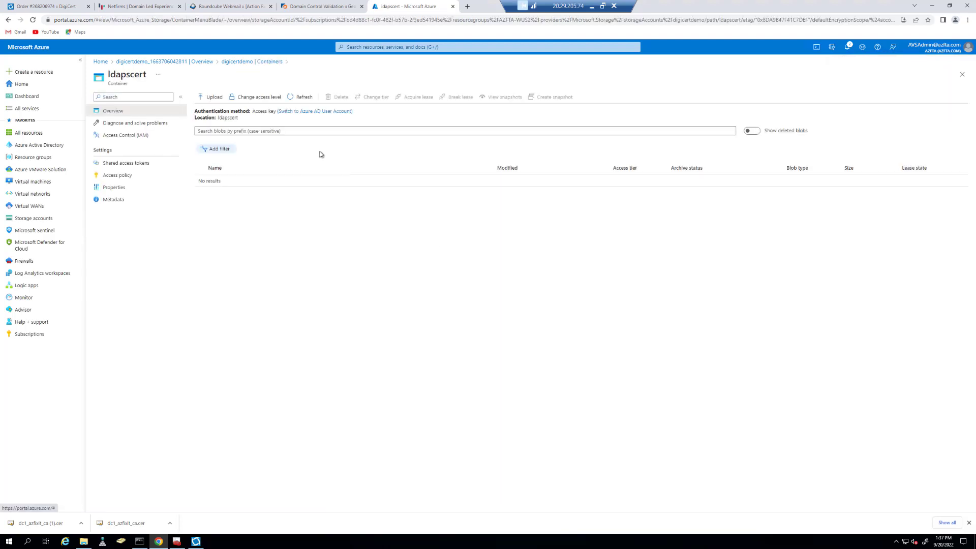
left_click(208, 98)
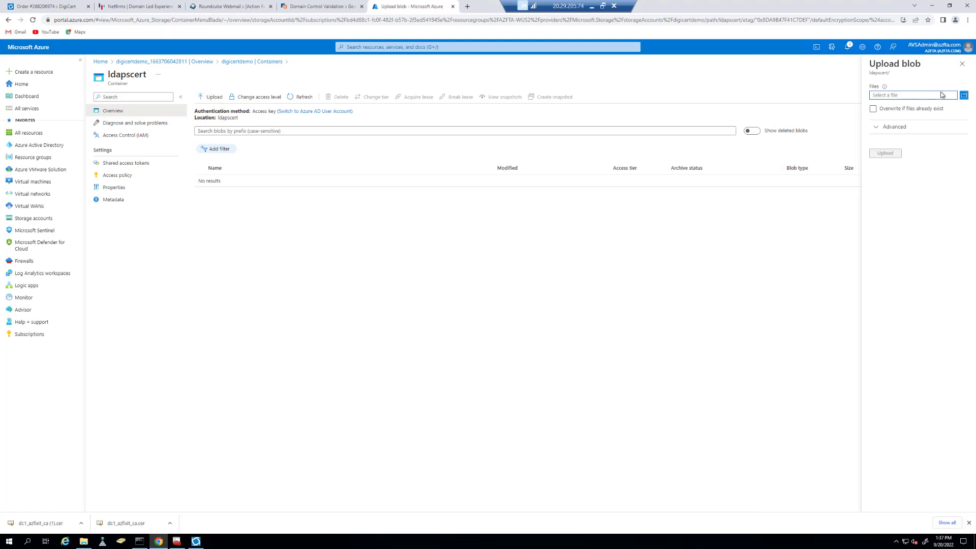
Upload LDAPS-IdentityCert.cer from Downloads into ldapscert and open the blob's properties.
left_click(962, 96)
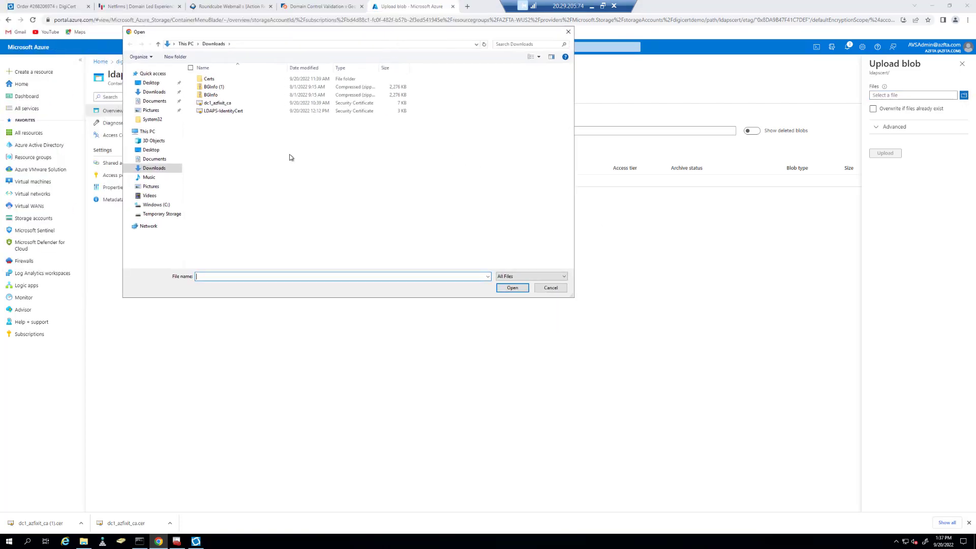
left_click(233, 113)
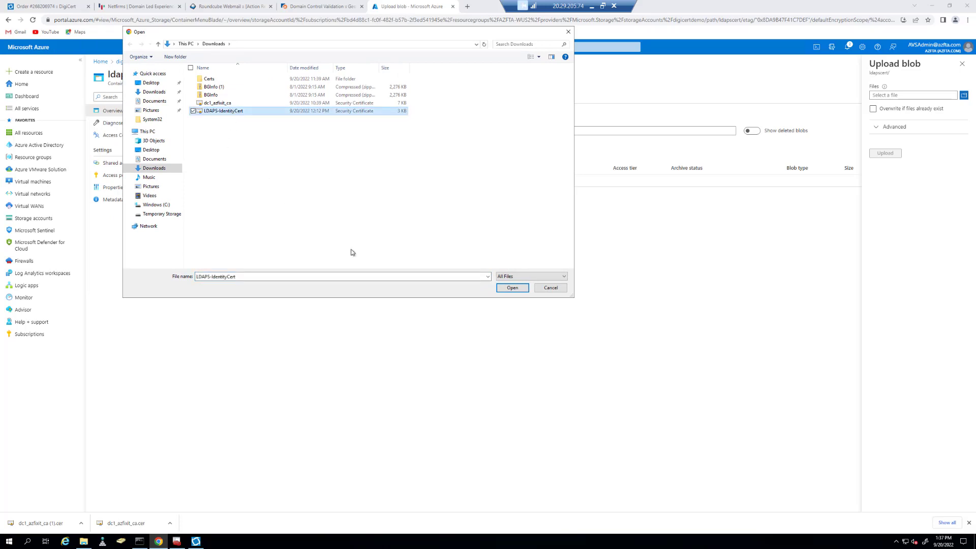
left_click(515, 289)
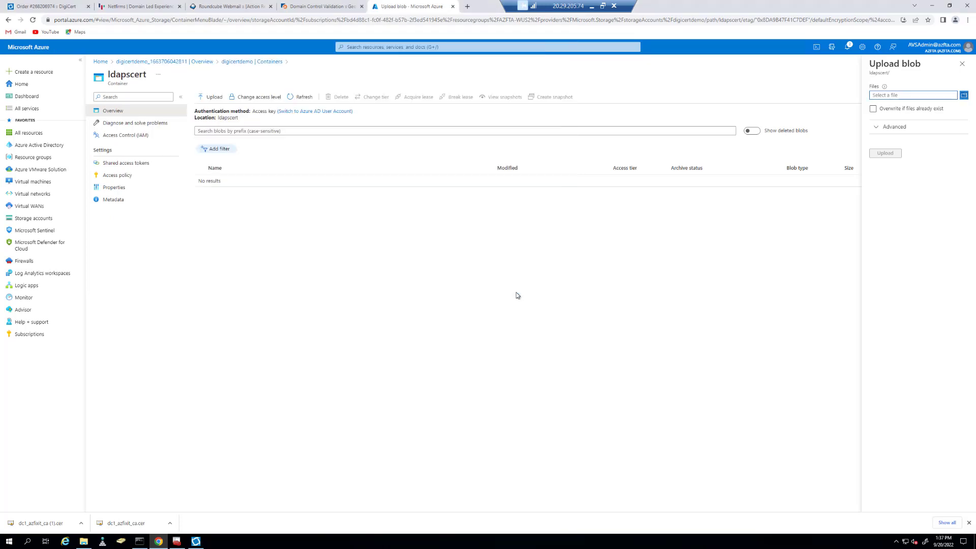
left_click(884, 155)
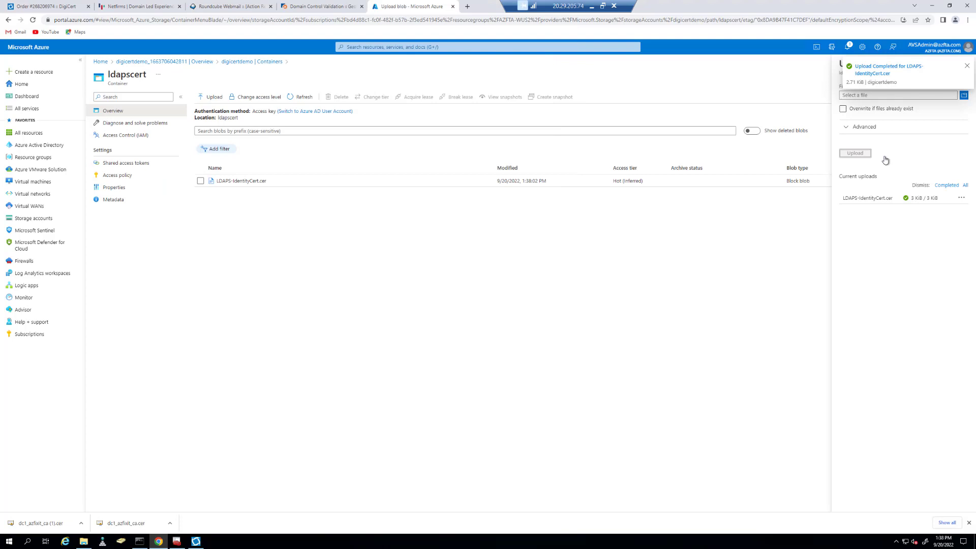
left_click(965, 67)
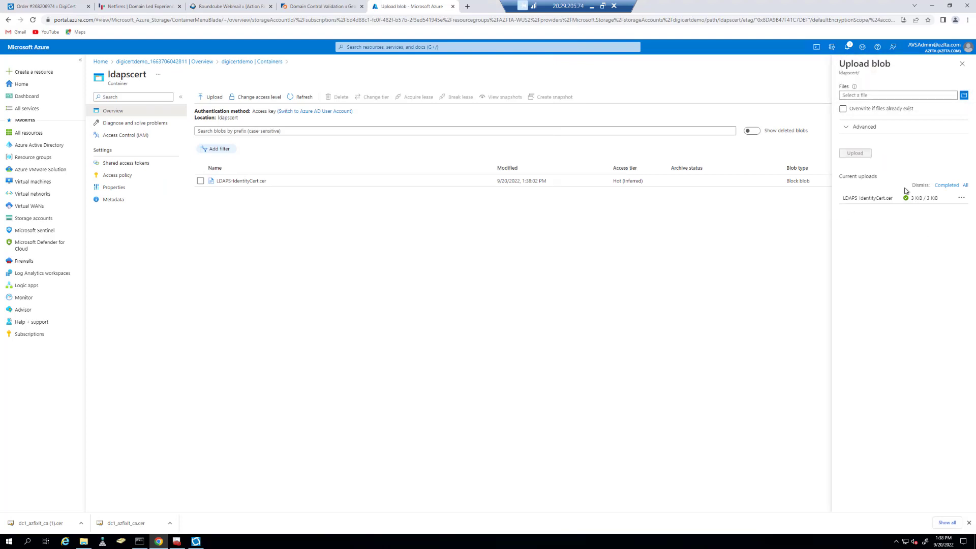
left_click(960, 65)
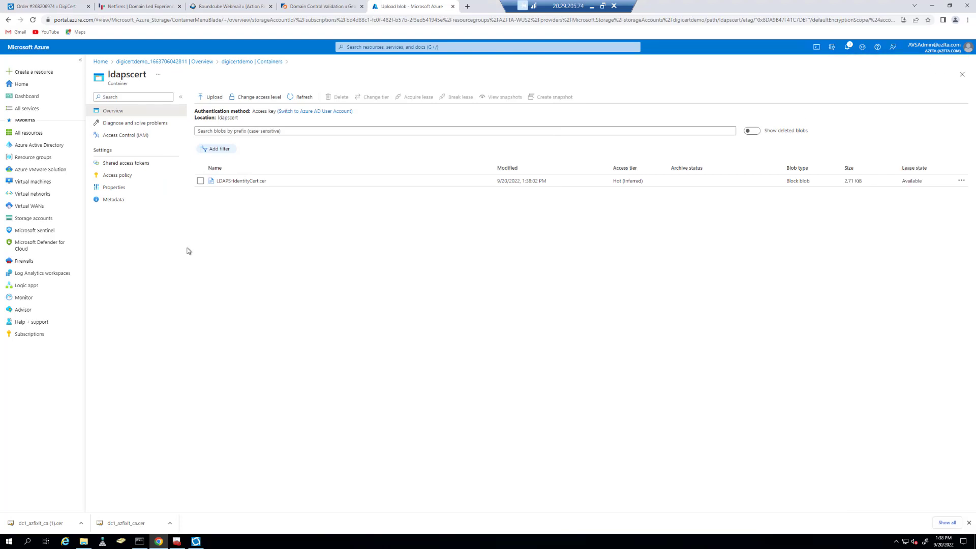
left_click(244, 182)
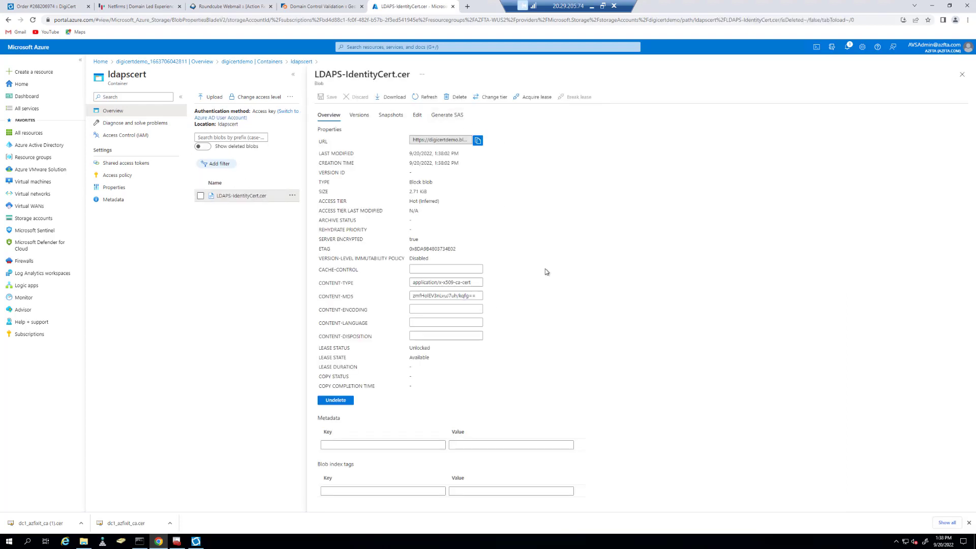
Generate a SAS token and URL for the LDAPS-IdentityCert.cer blob and copy the URL.
left_click(448, 115)
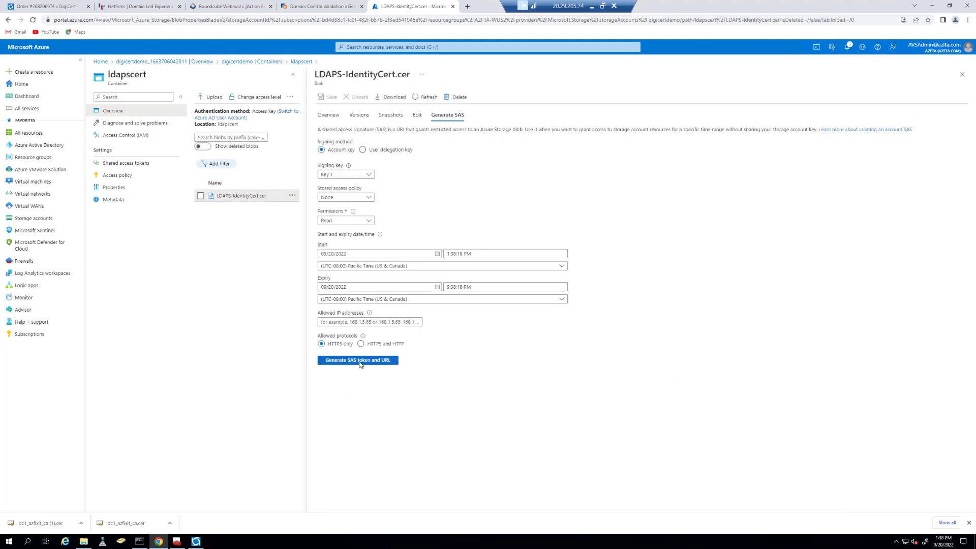
left_click(961, 74)
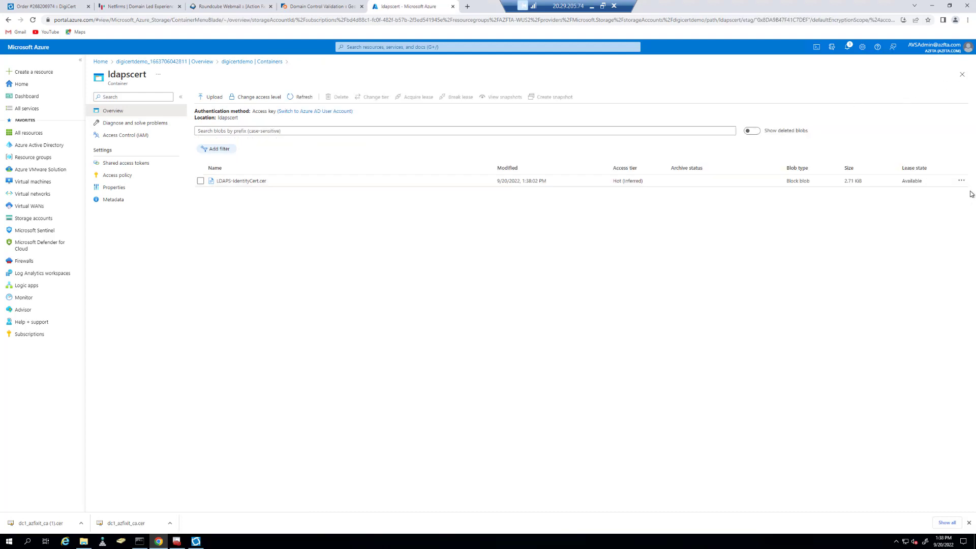
left_click(961, 182)
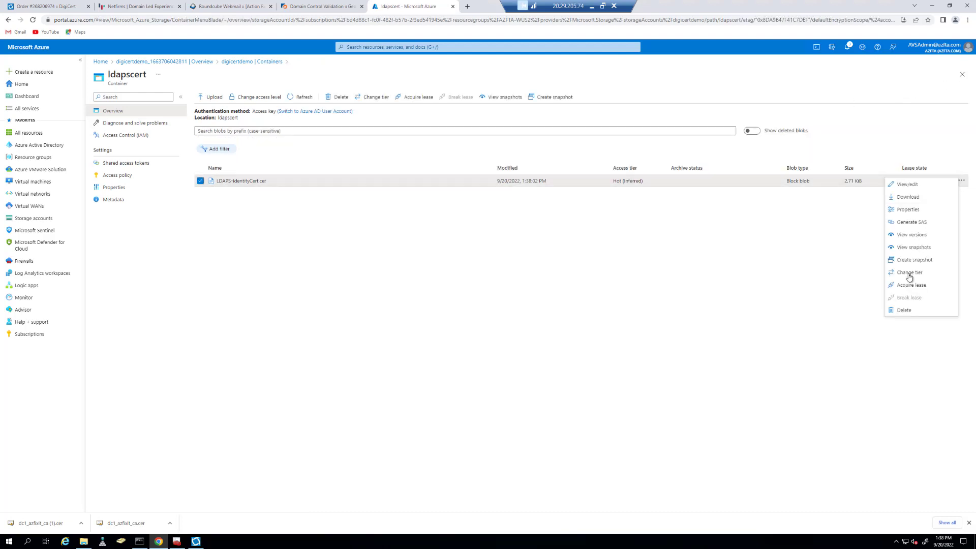
left_click(910, 224)
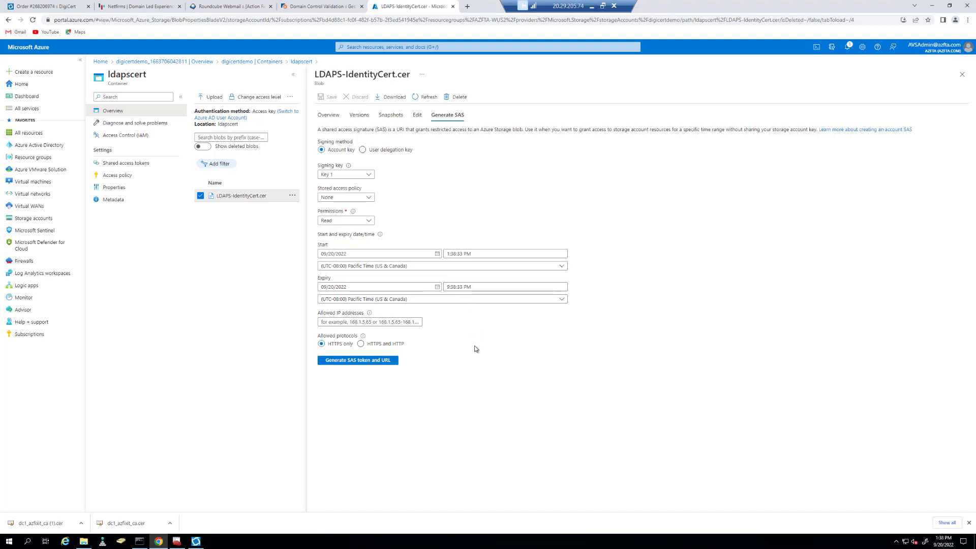
left_click(356, 362)
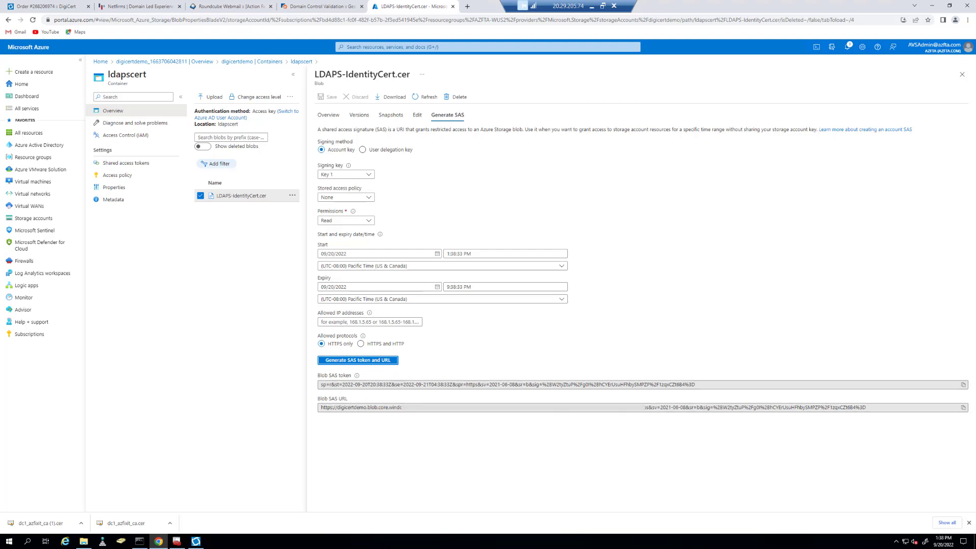
left_click(962, 407)
Paste the copied SAS URL into Notepad and move Notepad aside.
left_click(9, 541)
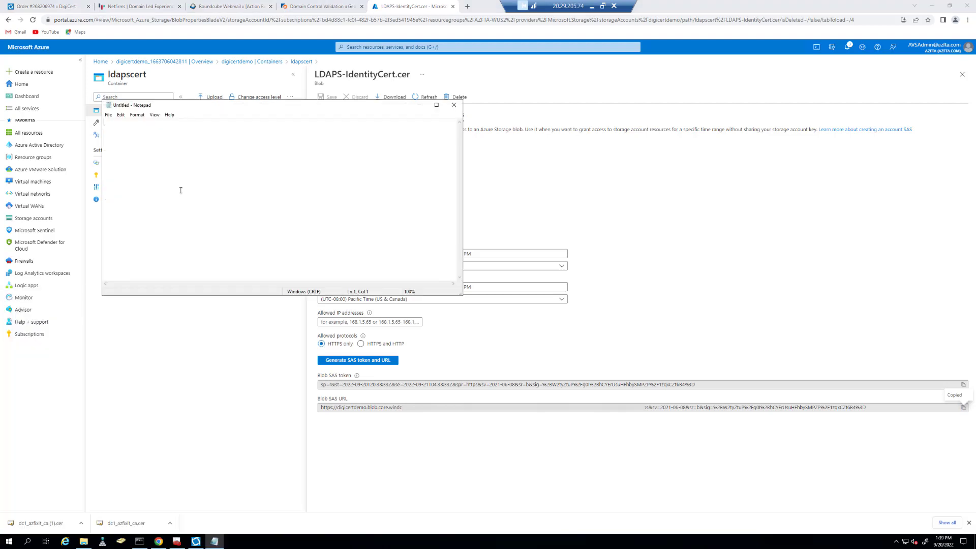
key("ctrl+v")
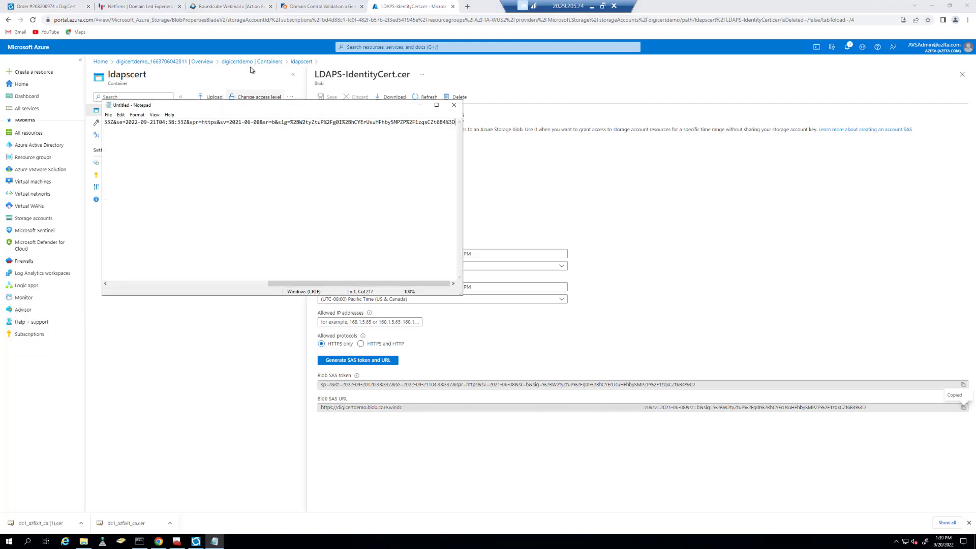
left_click_drag(280, 104, 663, 156)
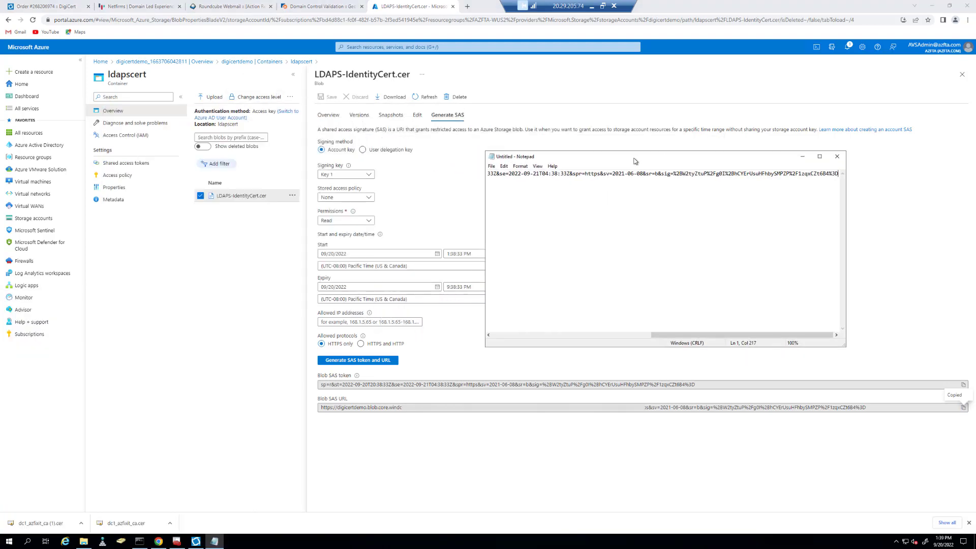
Open the AVS-2.0-FTA-WestUS2 private cloud from Azure VMware Solution.
left_click(43, 175)
left_click(148, 158)
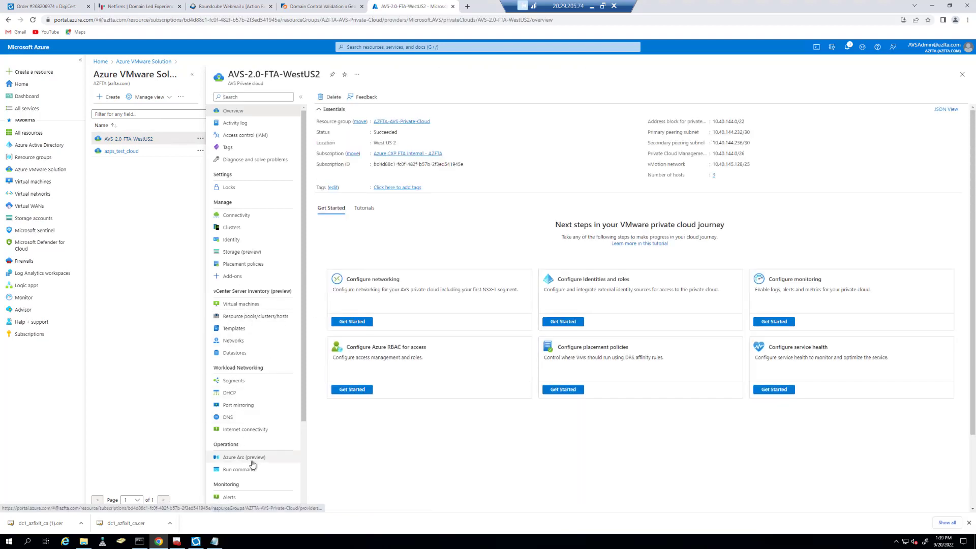
scroll(251, 467, "down", 2)
Start the New-LDAPSIdentitySource run command and set GroupName to AVS-CloudAdmins.
left_click(239, 394)
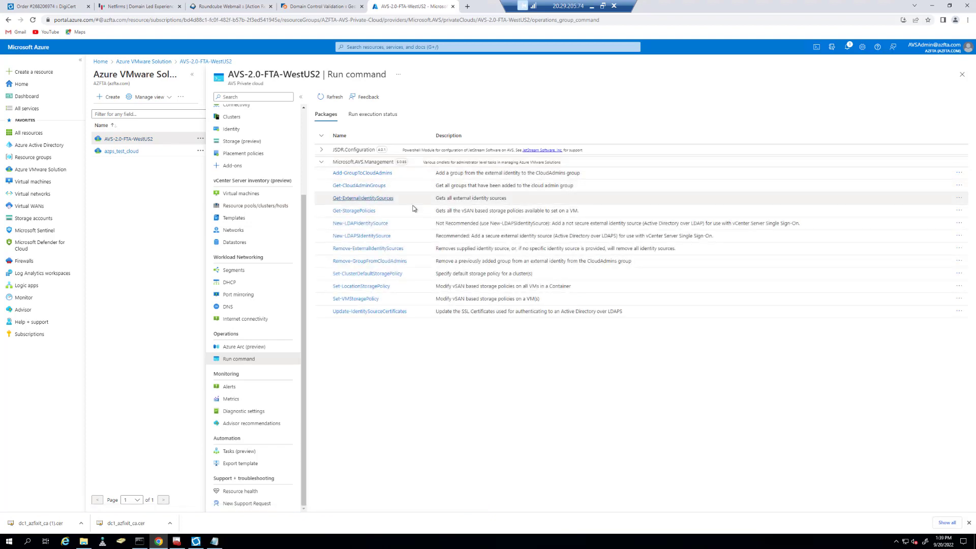
left_click(362, 236)
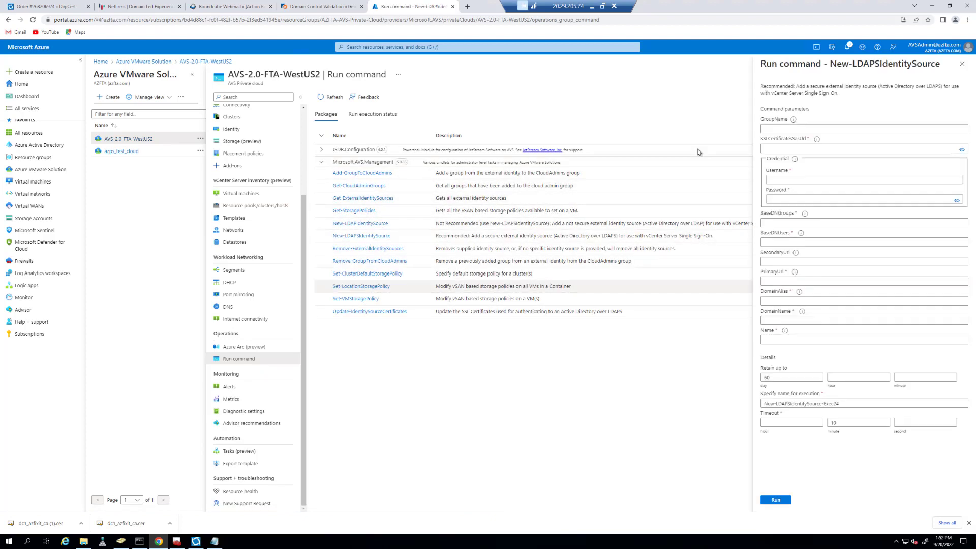
left_click(121, 541)
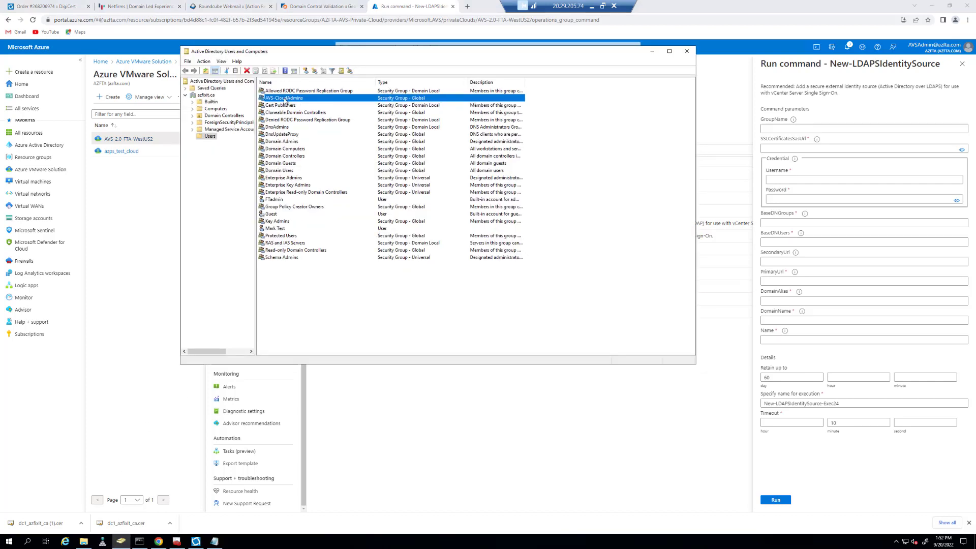
left_click(768, 130)
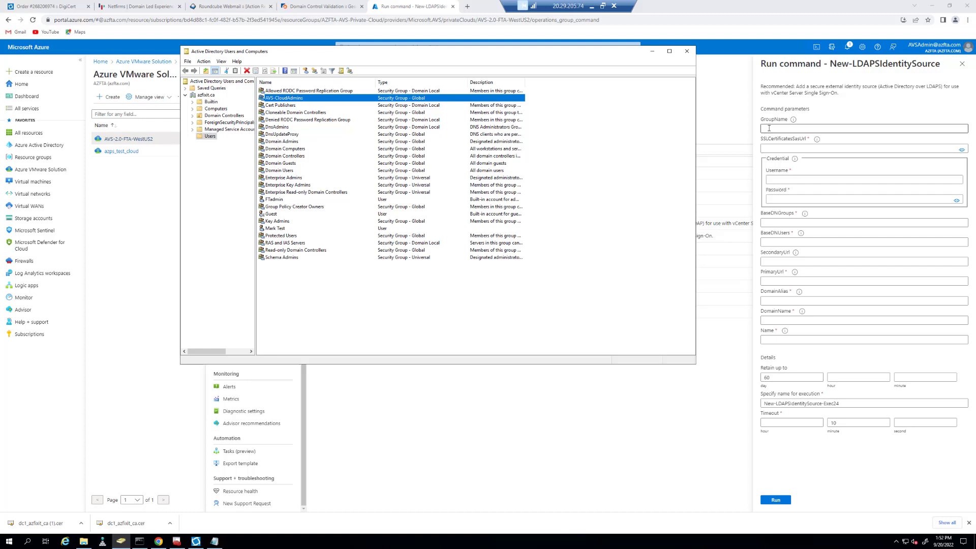
left_click(777, 144)
left_click(777, 149)
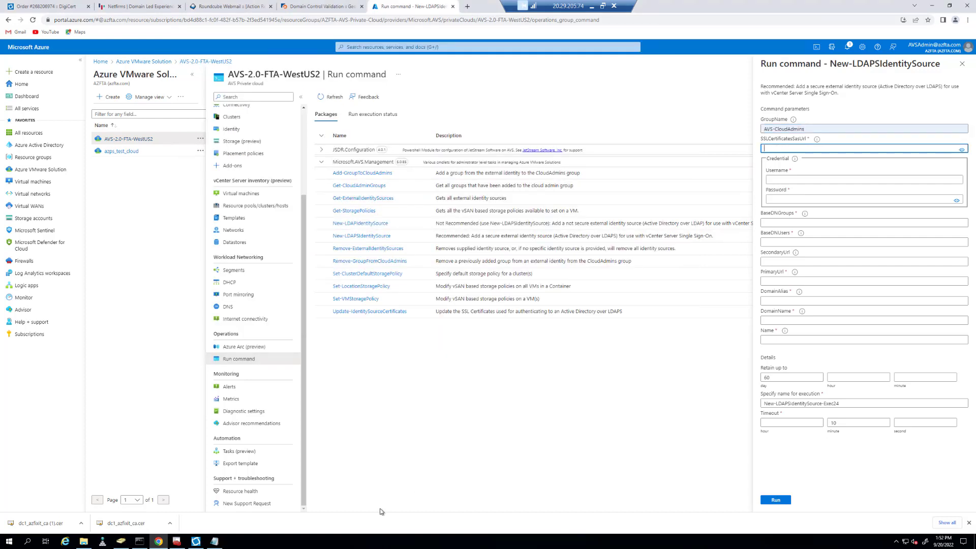
Copy the certificate SAS URL from Notepad into SSLCertificatesSasUrl.
left_click(213, 541)
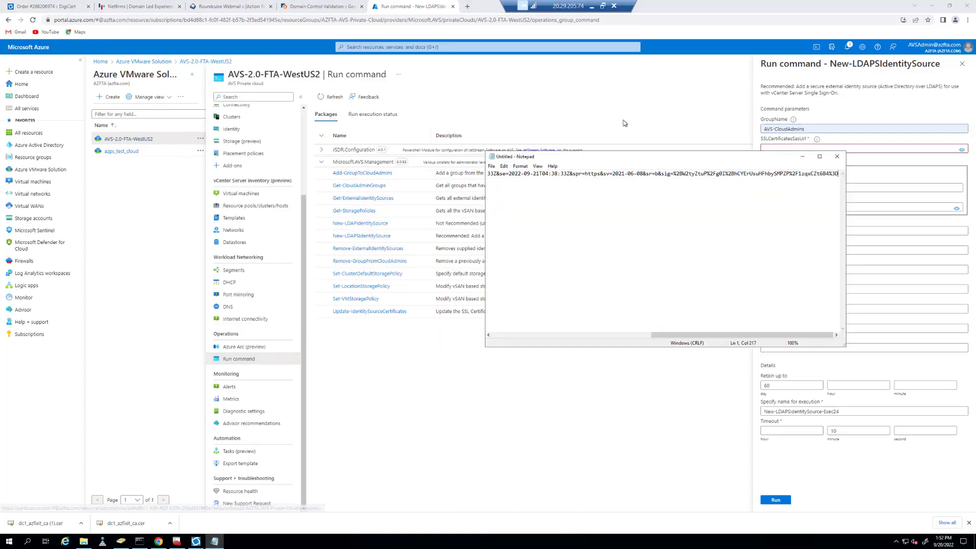
key("ctrl+a")
key("ctrl+c")
left_click(882, 148)
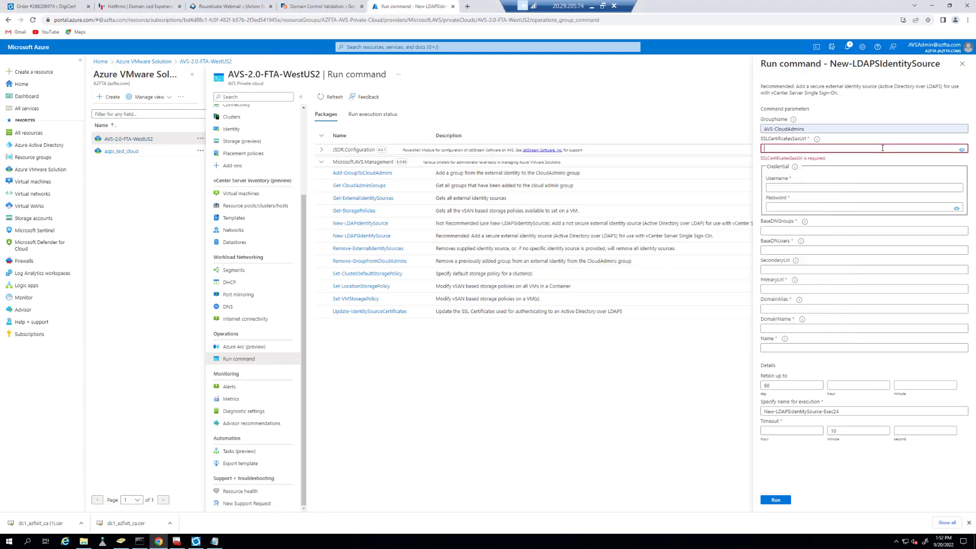
key("ctrl+v")
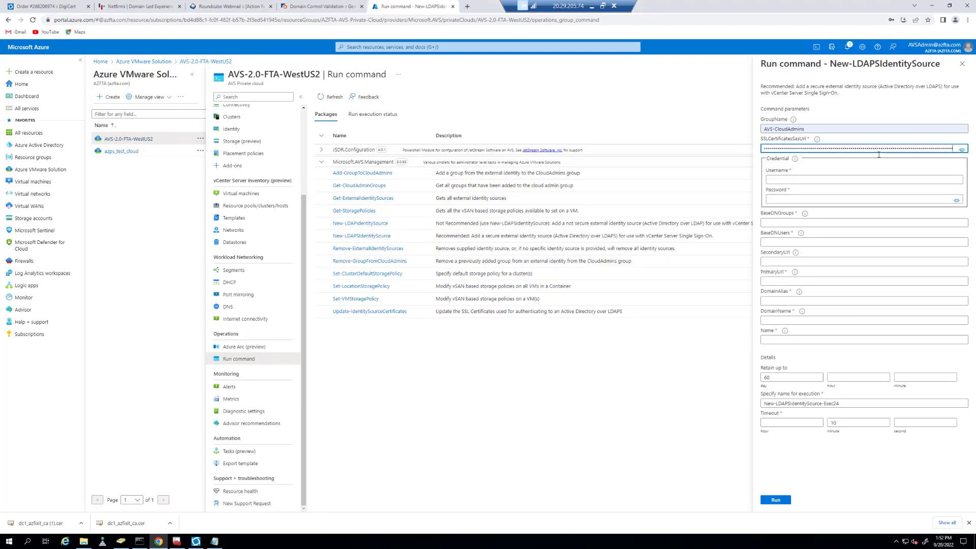
Enter the admin account's username and password in the credential fields.
left_click(786, 180)
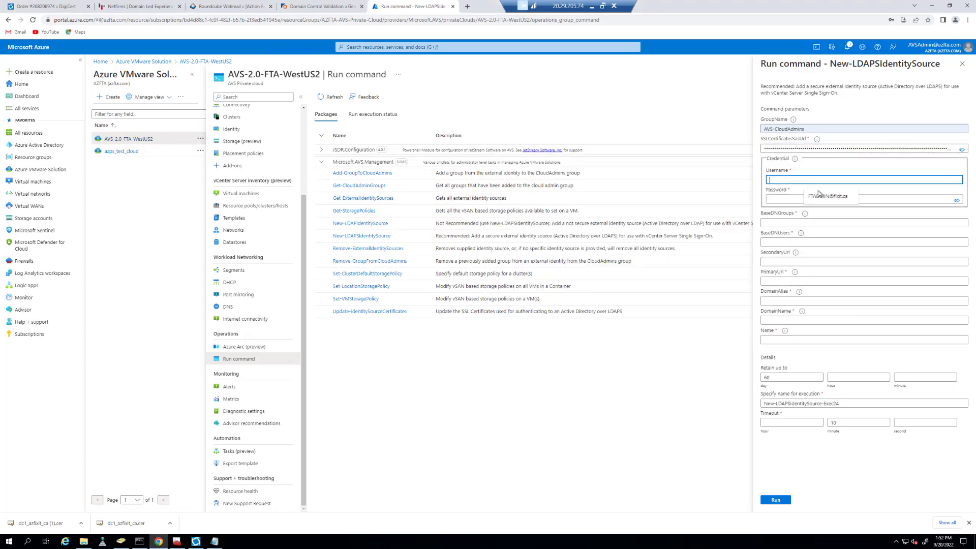
left_click(819, 195)
left_click(792, 198)
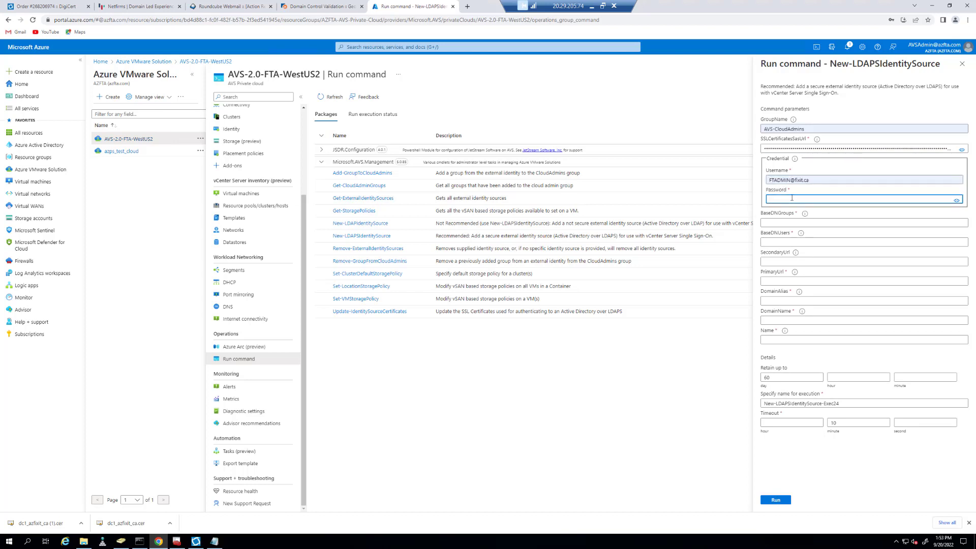
key("ctrl+v")
left_click(784, 222)
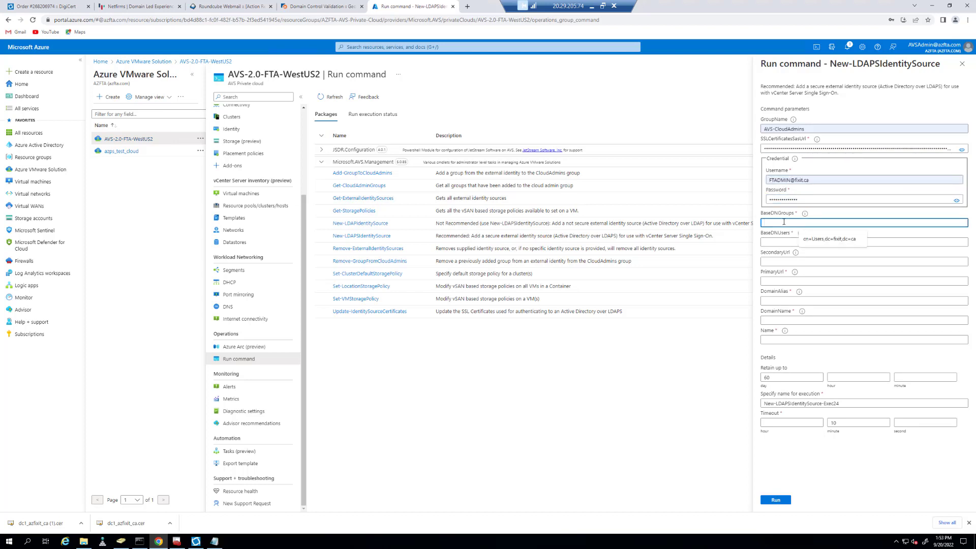
left_click(722, 125)
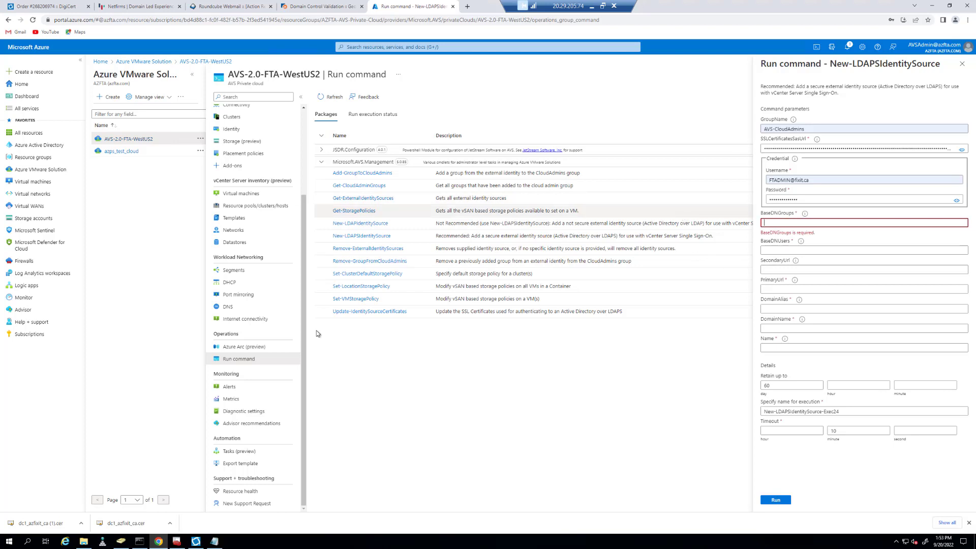
left_click(10, 542)
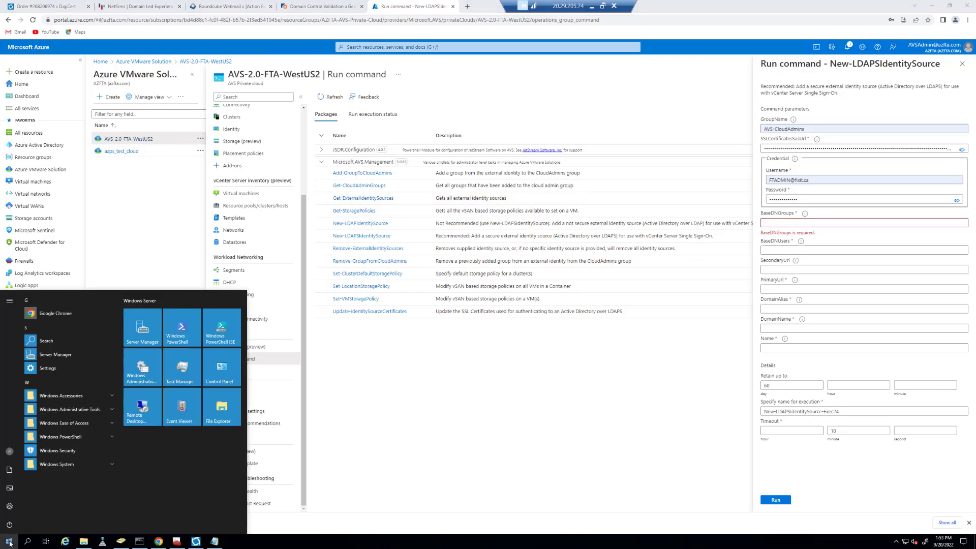
Copy CN=Users,DC=azfixit,DC=ca from the CN=Users properties in ADSI Edit into BaseDNGroups.
type("adsi")
key("Return")
left_click(175, 110)
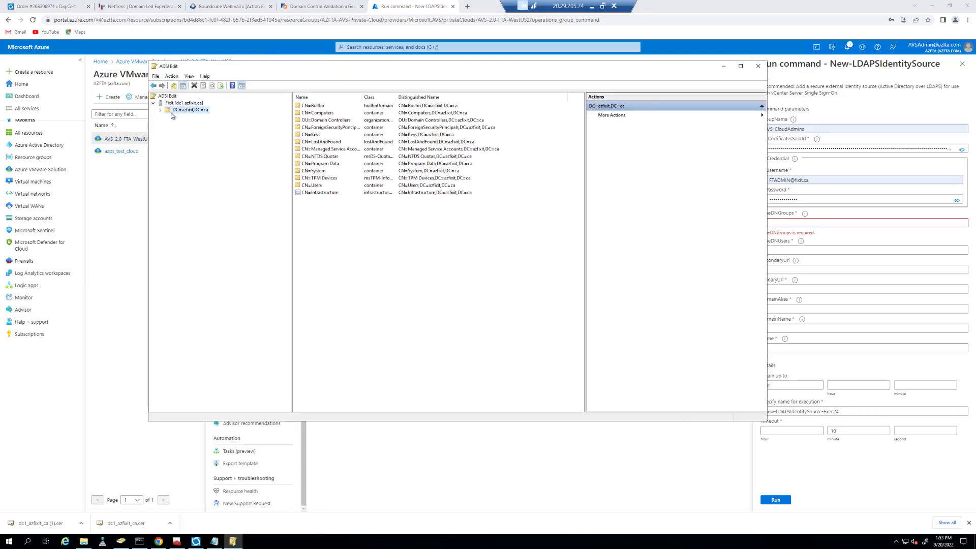
left_click(161, 109)
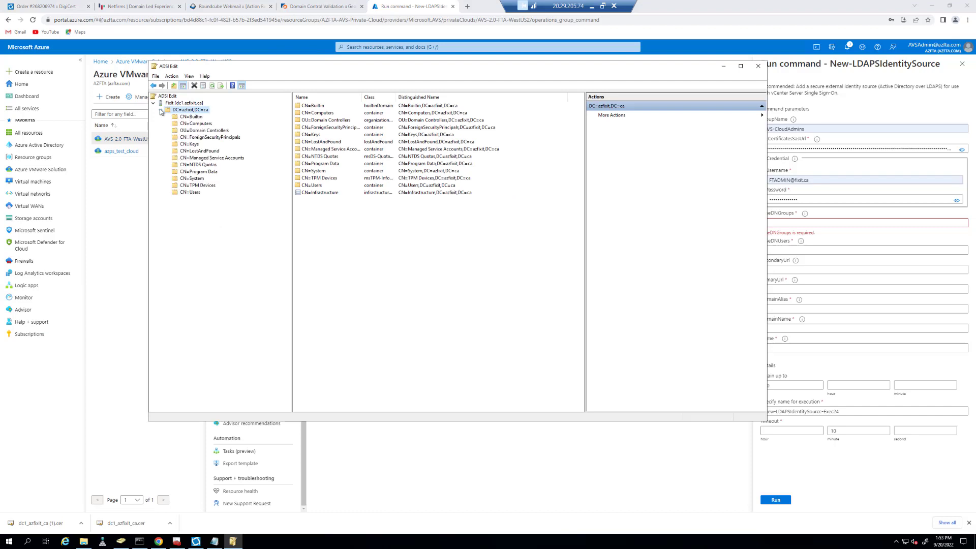
left_click(191, 193)
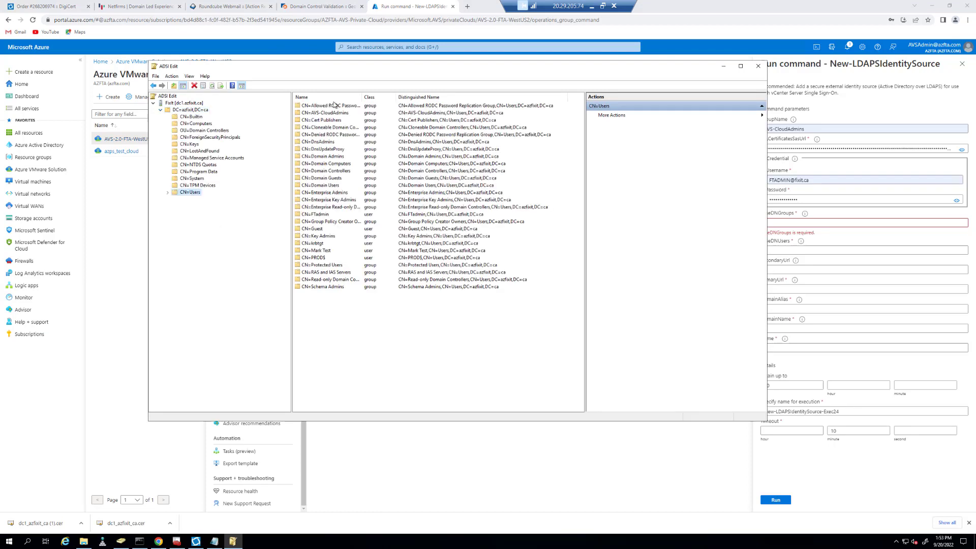
right_click(192, 195)
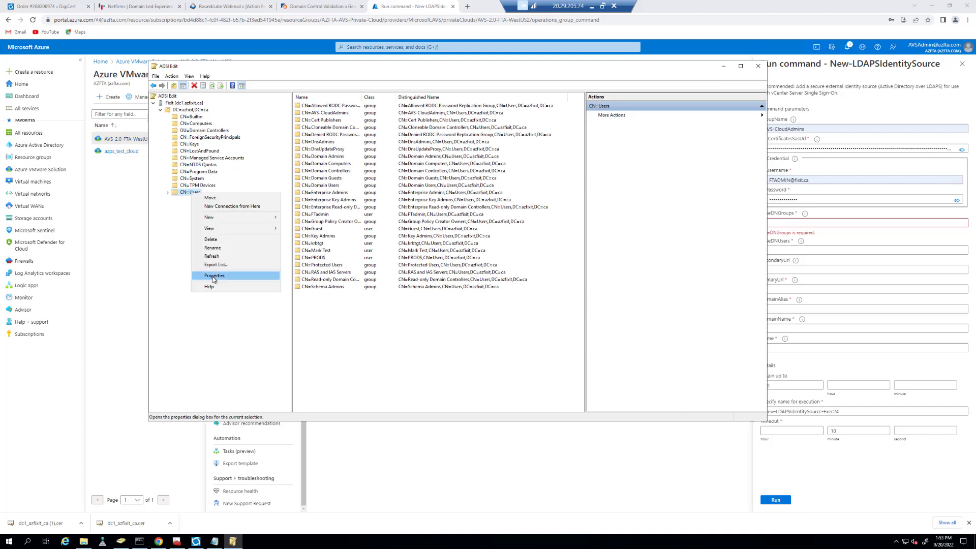
left_click(231, 272)
left_click_drag(521, 200, 521, 197)
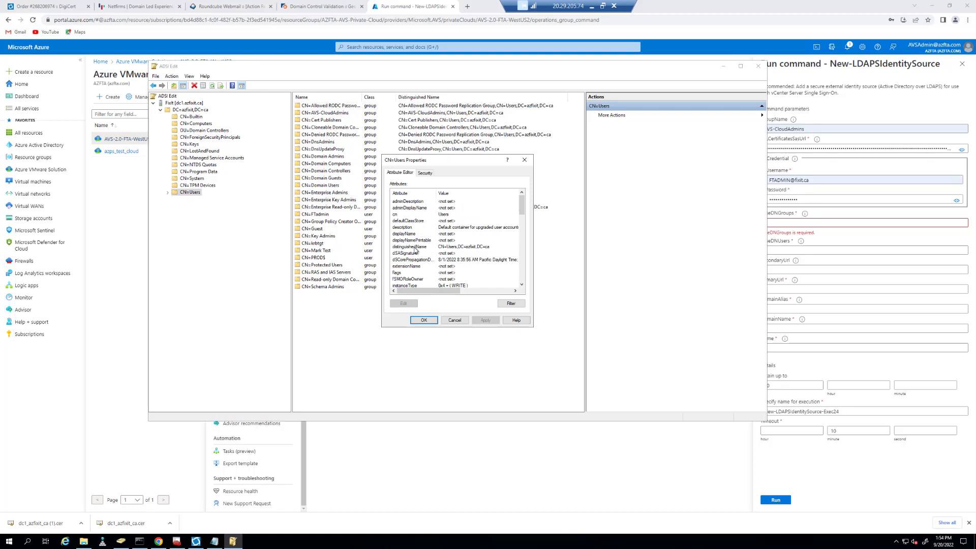
double_click(414, 248)
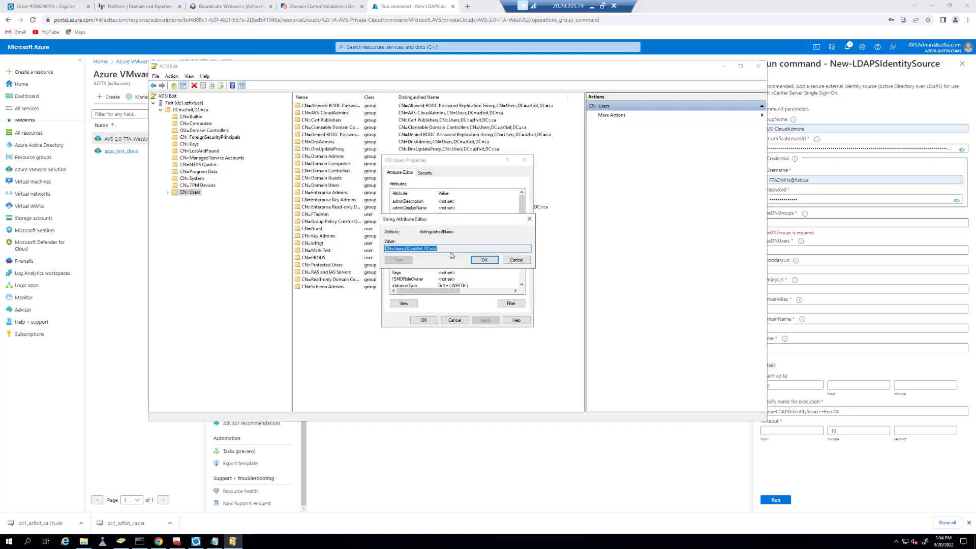
left_click(795, 224)
key("ctrl+v")
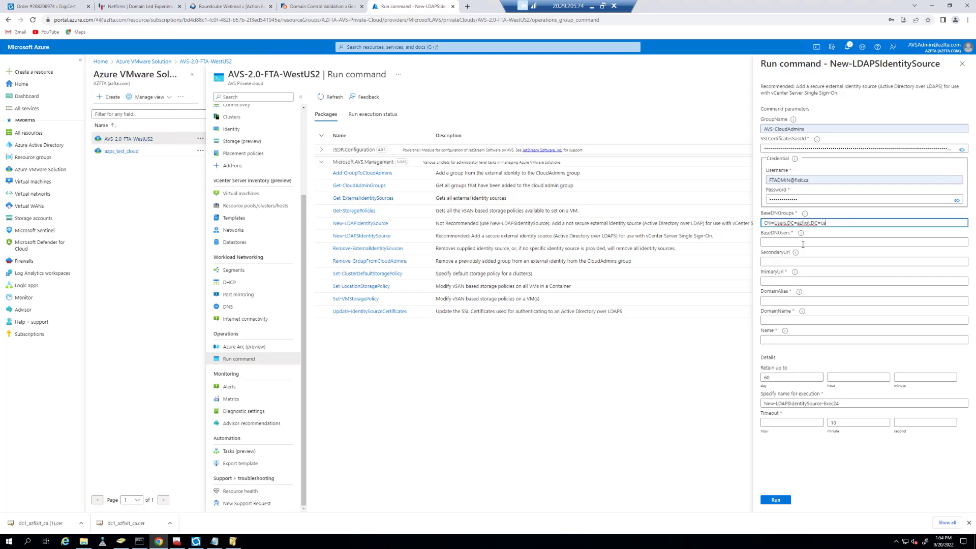
Set BaseDNUsers to the same distinguished name and PrimaryUrl to ldaps://dc1.azfixit.ca:636.
left_click(773, 244)
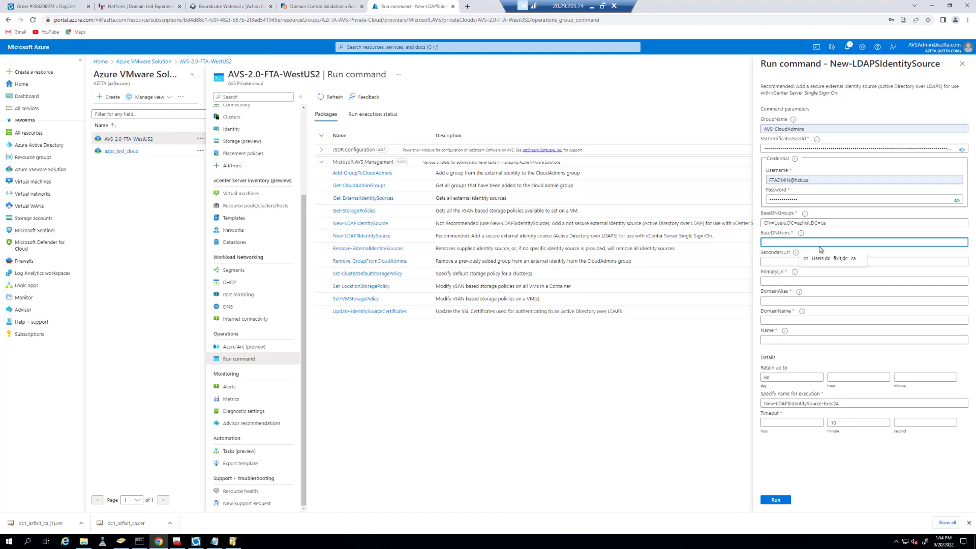
key("ctrl+v")
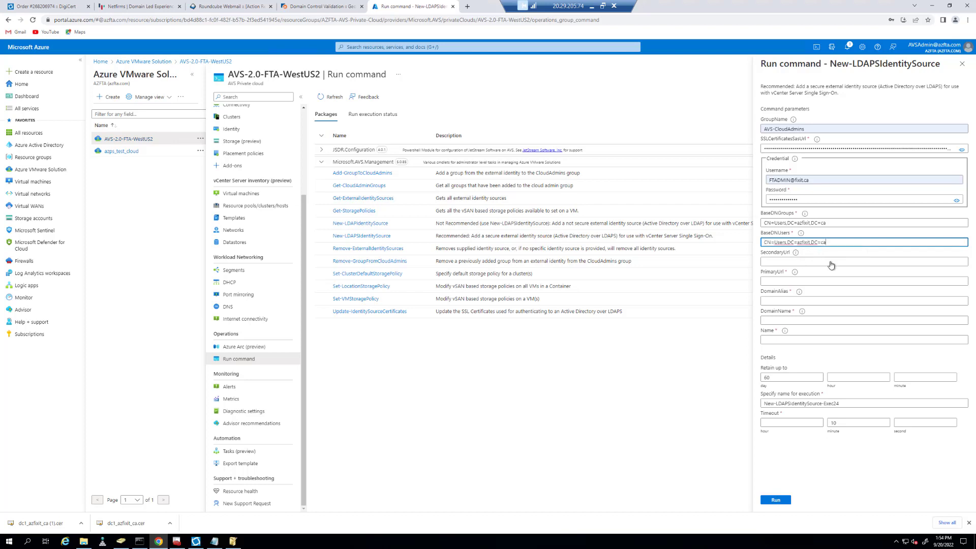
left_click(773, 281)
key("ctrl+v")
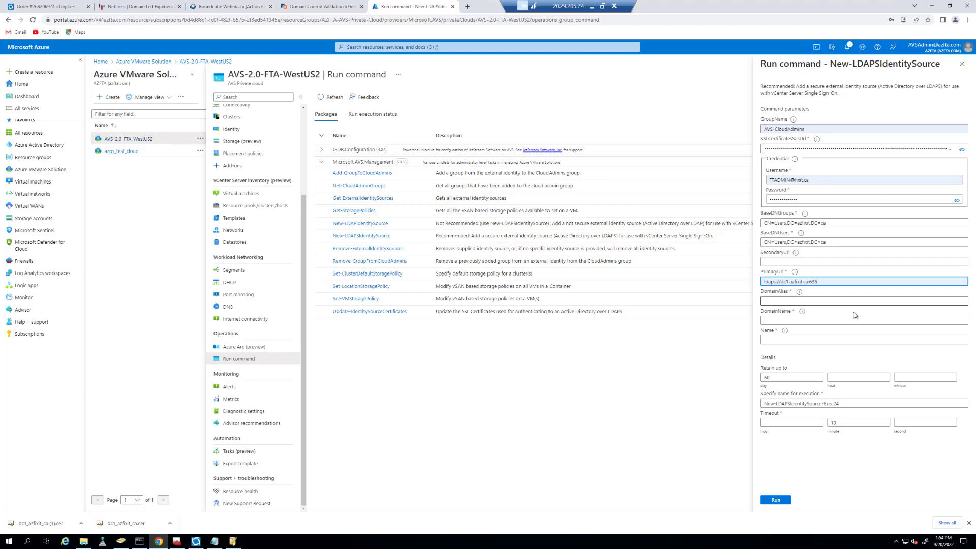
Set DomainAlias azfixit and DomainName azfixit.ca, then run the command.
left_click(785, 300)
type("azfixit")
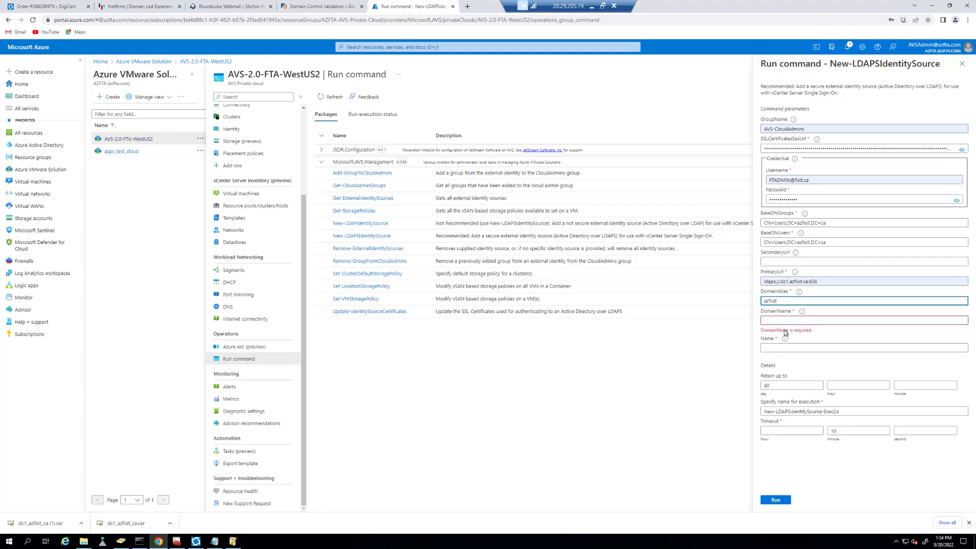
left_click(776, 321)
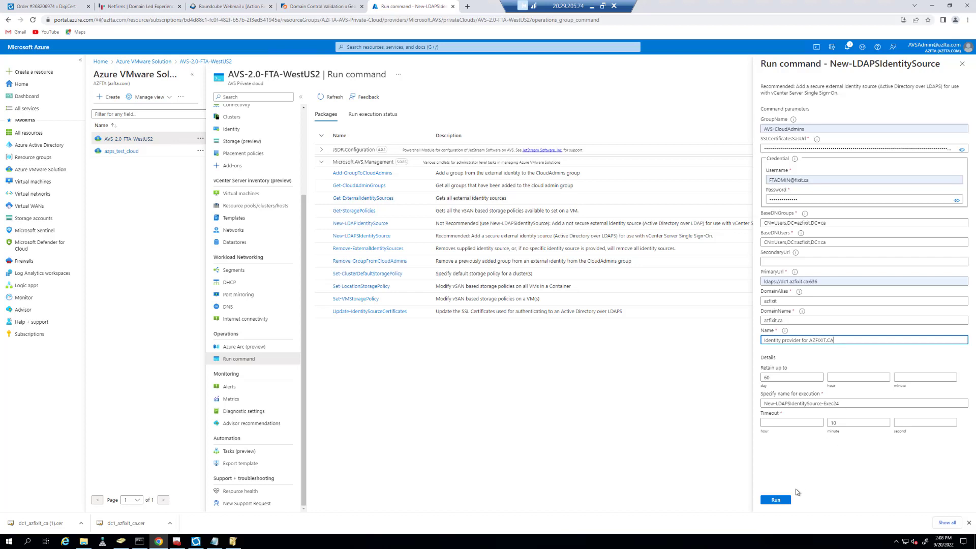
left_click(782, 502)
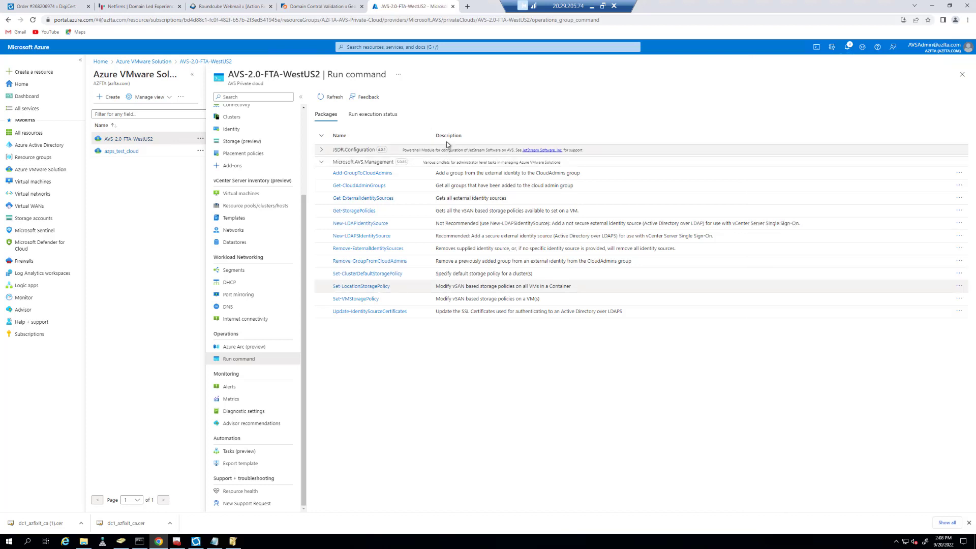
Review Exec24's Output, Error, Warning and Information logs and notifications, showing an invalid-credentials failure.
left_click(368, 117)
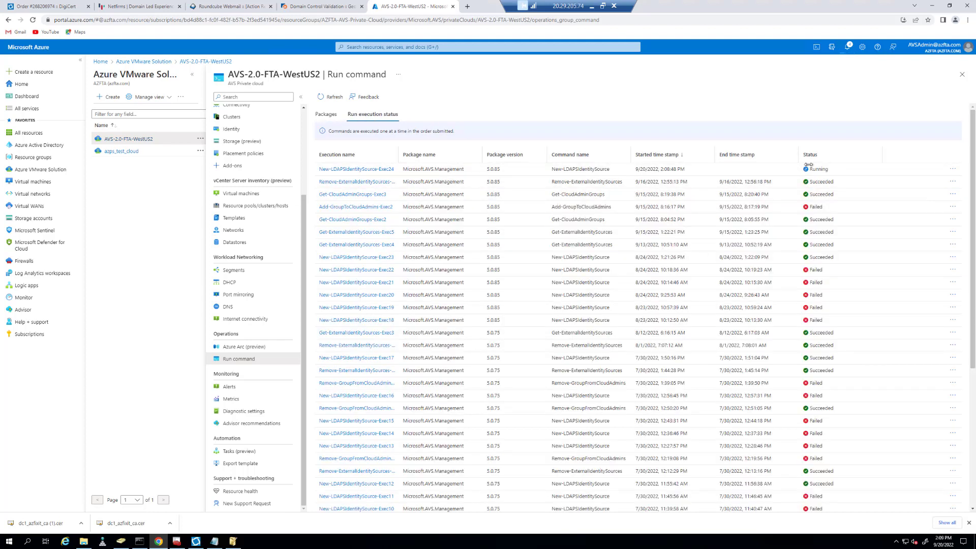
left_click(376, 173)
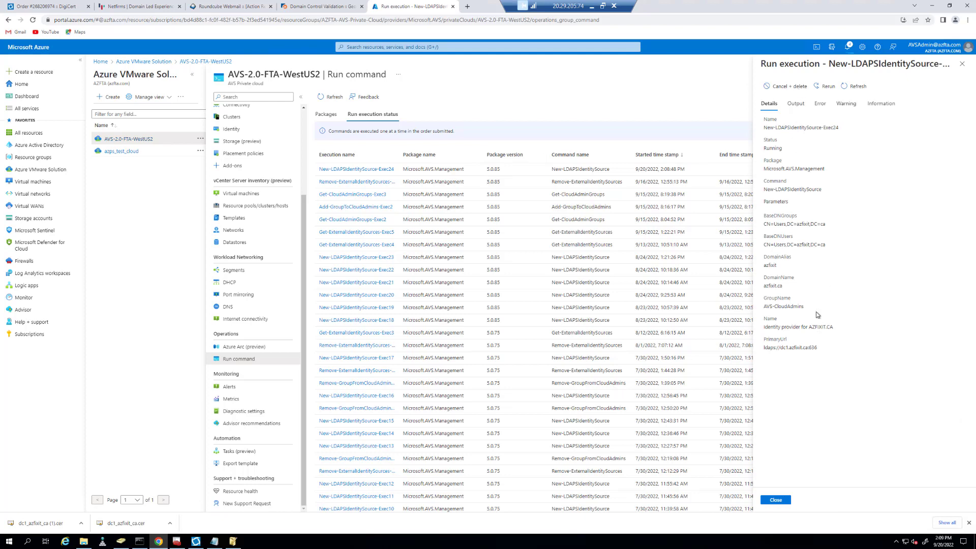
left_click(796, 105)
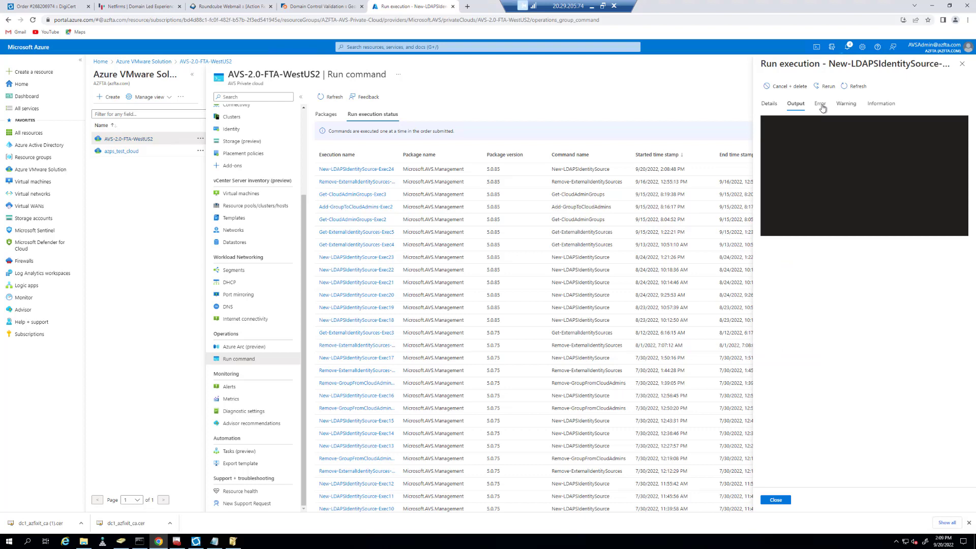
left_click(820, 105)
left_click(845, 105)
left_click(883, 105)
left_click(772, 106)
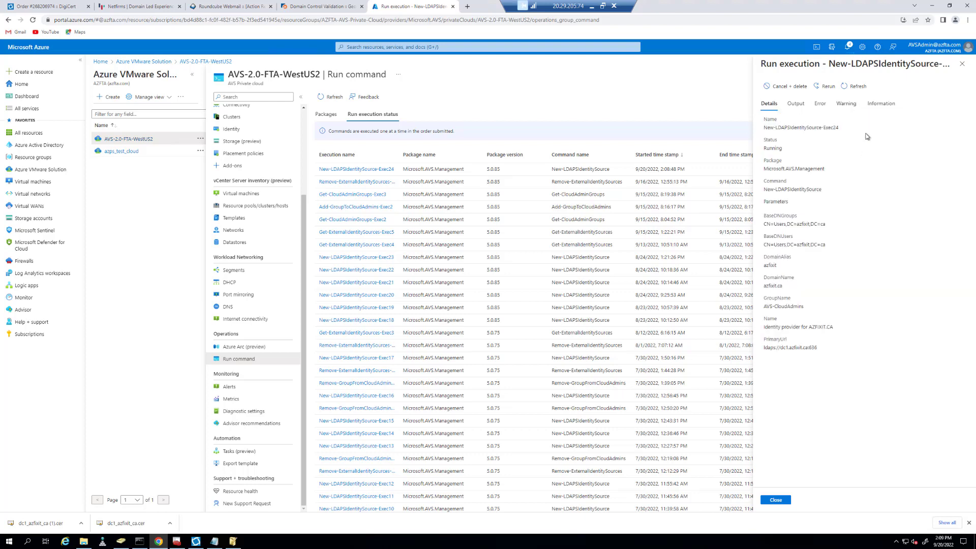
left_click(882, 106)
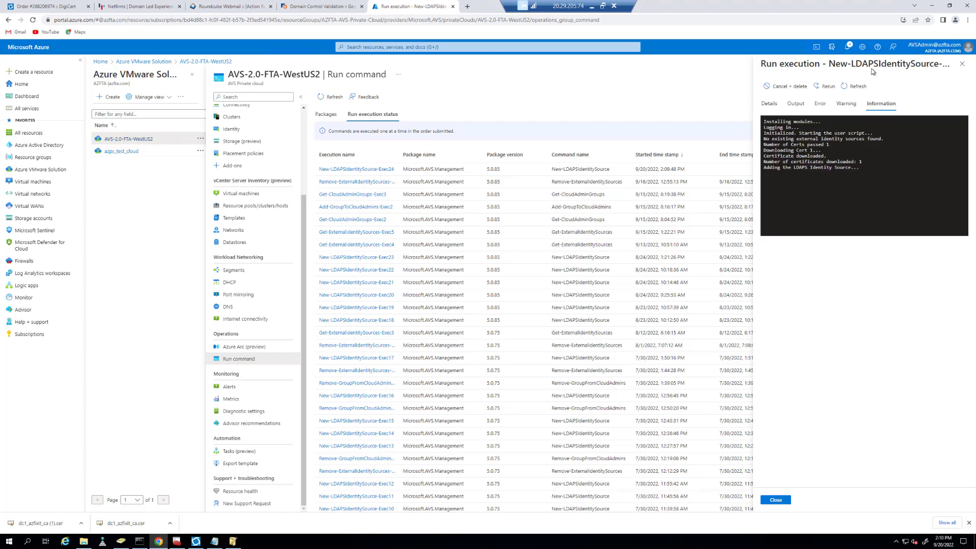
left_click(847, 50)
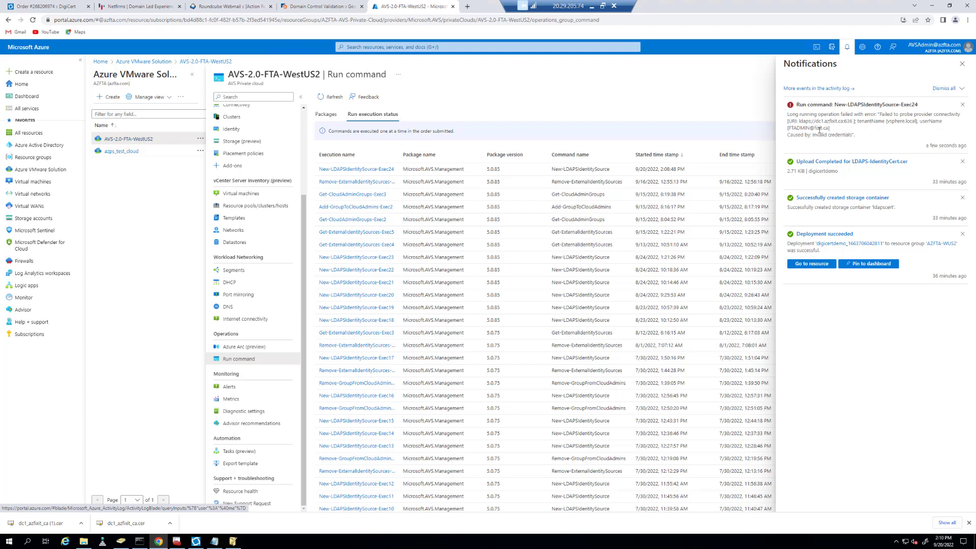
Refresh the execution list, open failed Exec24, and rerun it as New-LDAPSIdentitySource-Exec25.
left_click(961, 64)
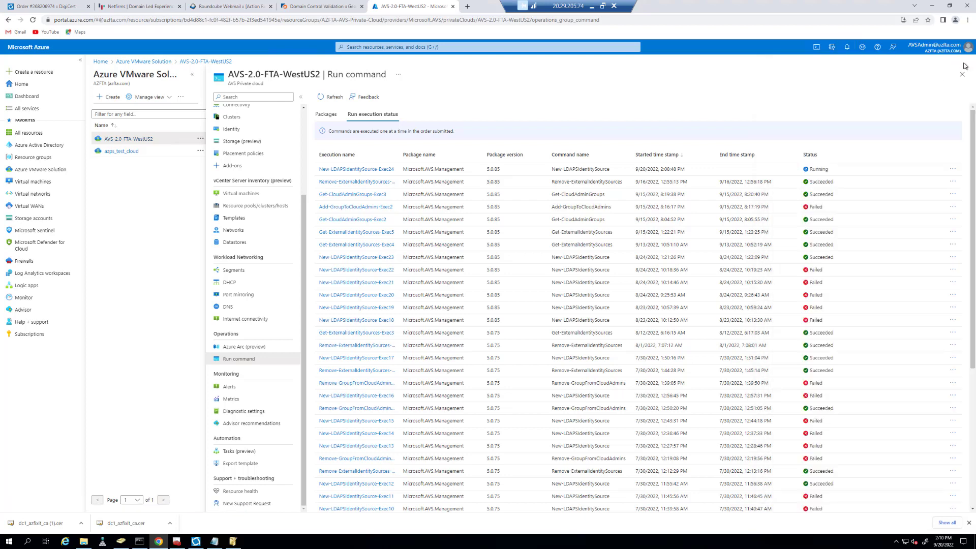
left_click(331, 96)
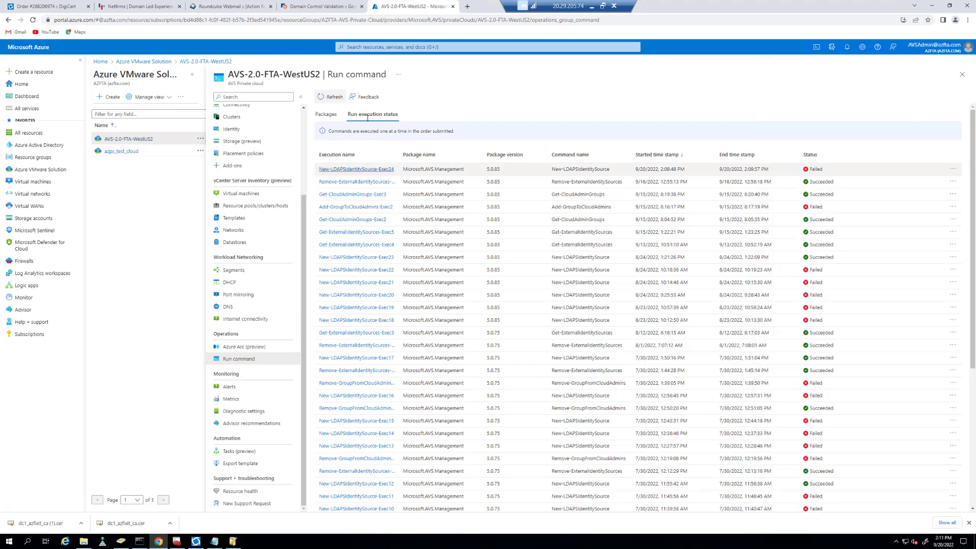
left_click(361, 169)
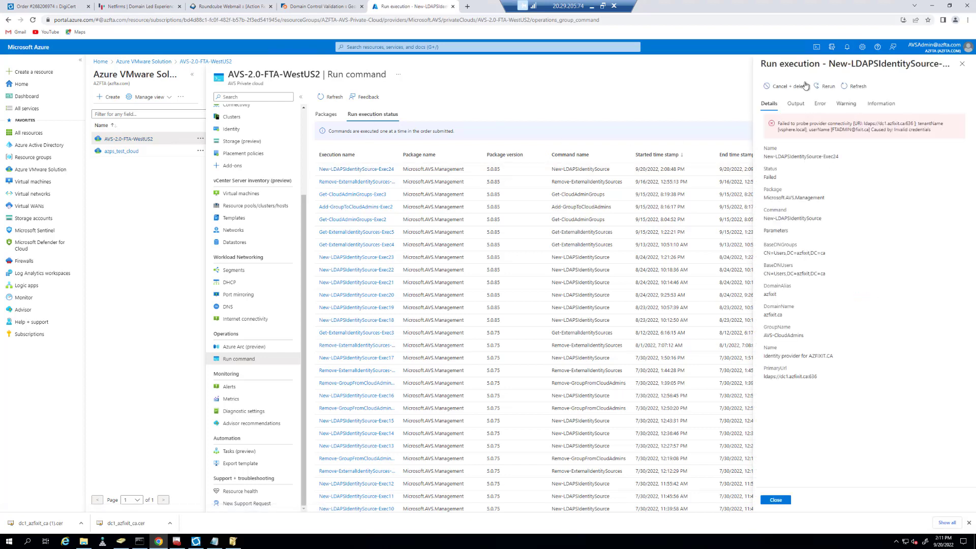
left_click(824, 86)
Paste the certificate SAS URL, re-enter the admin username and password, and run Exec25.
left_click(216, 541)
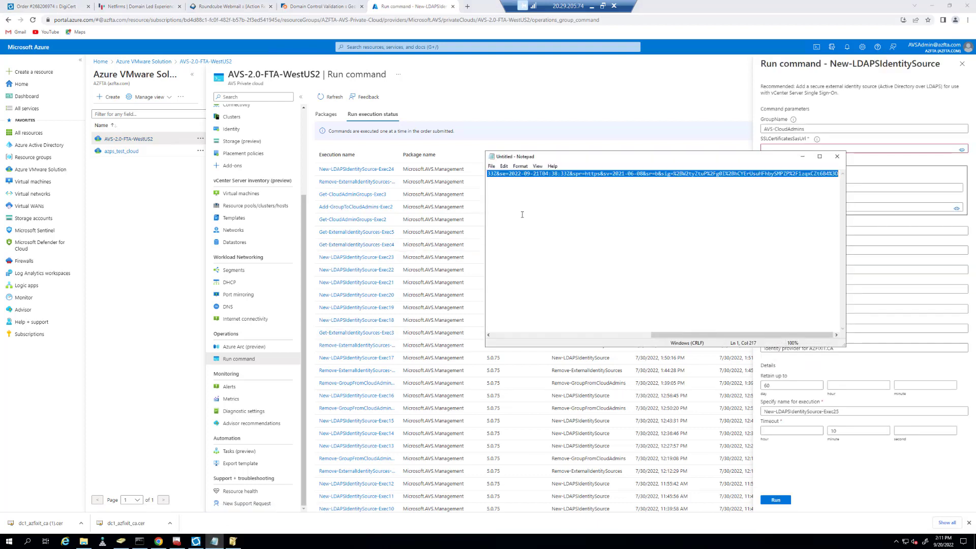
left_click(915, 149)
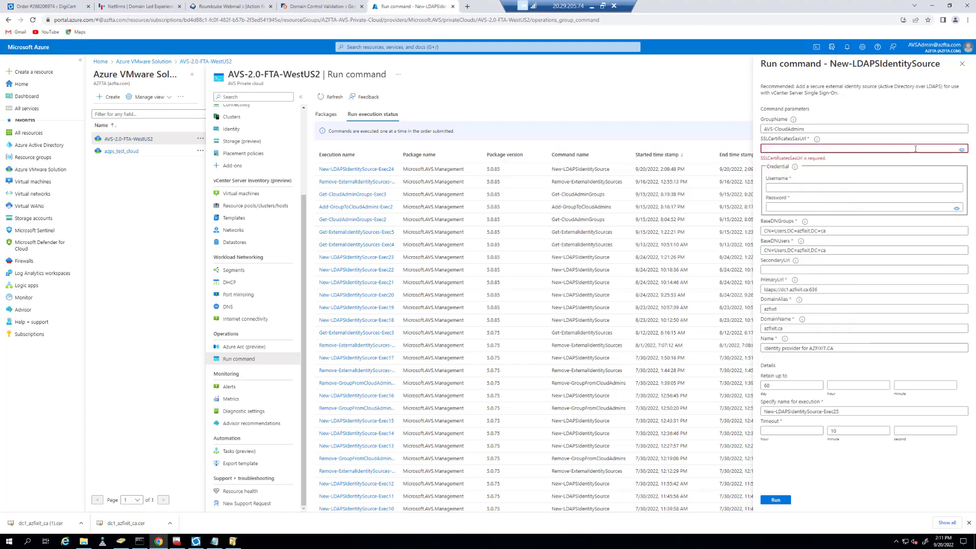
key("ctrl+v")
left_click(787, 179)
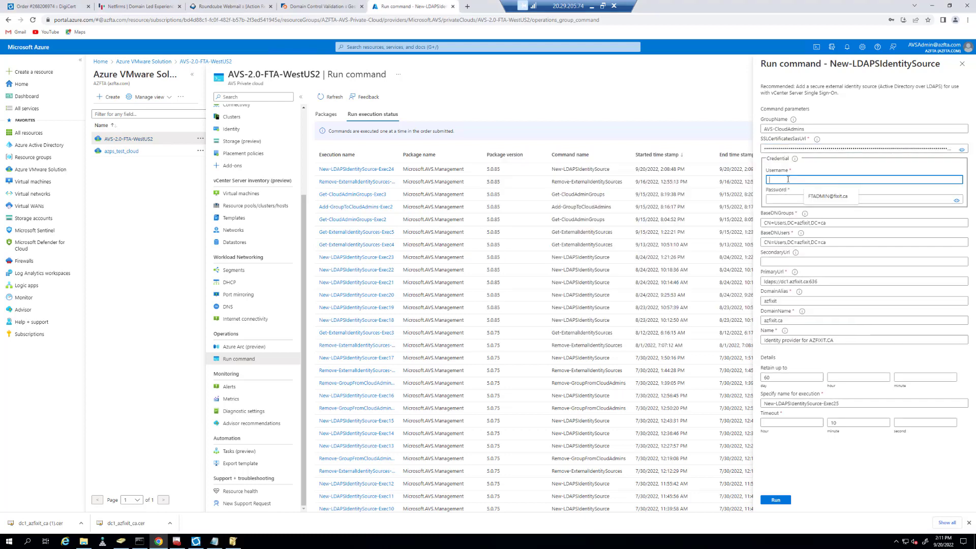
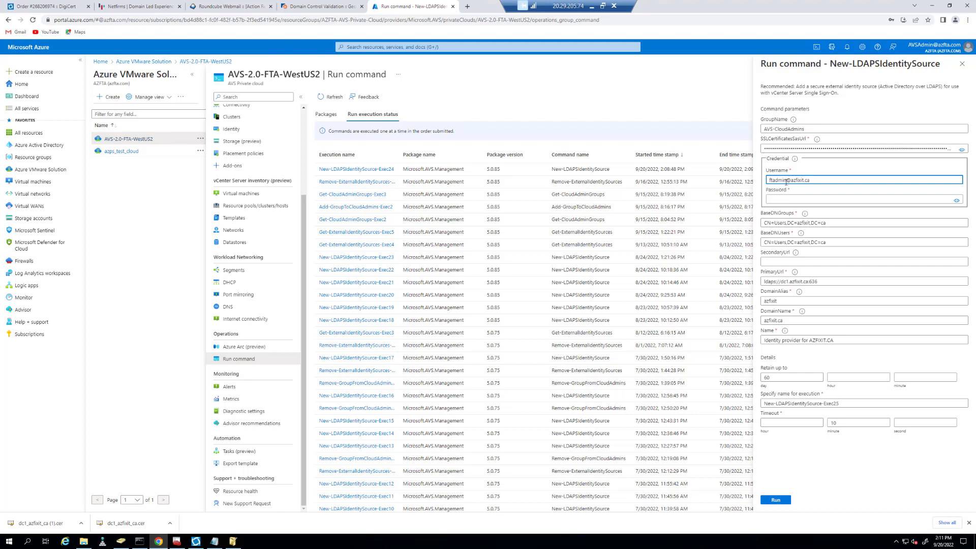
left_click(778, 199)
key("ctrl+v")
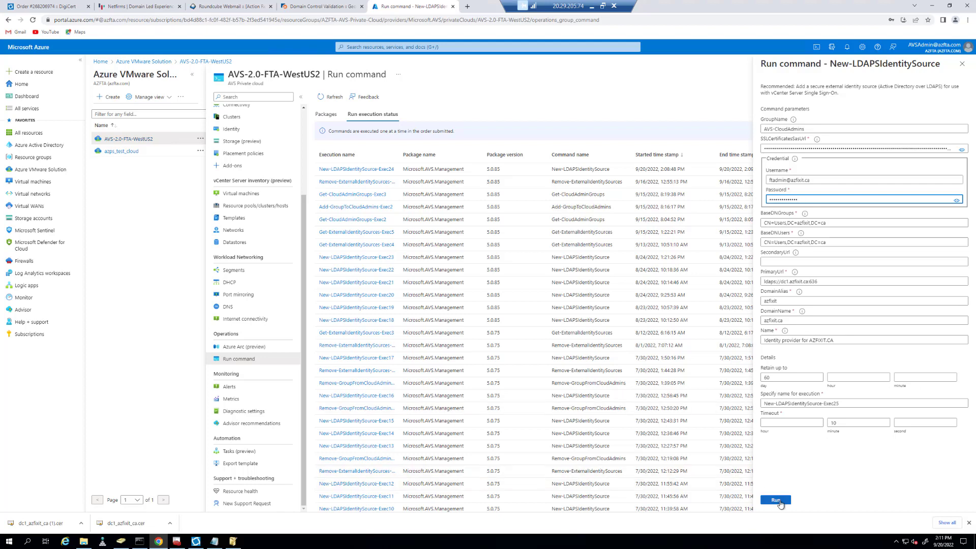
left_click(776, 501)
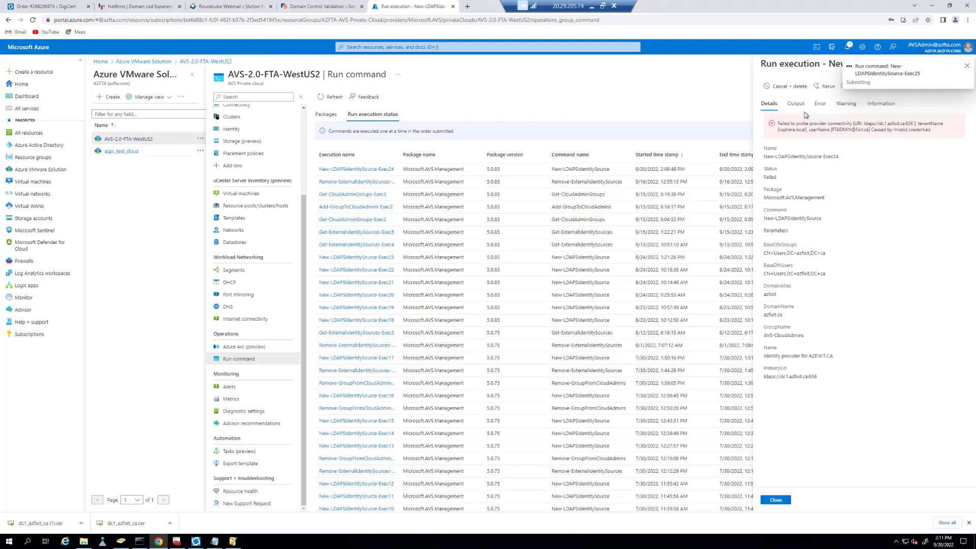
Refresh the executions and read Exec25's information log adding the azfixit identity source.
left_click(886, 105)
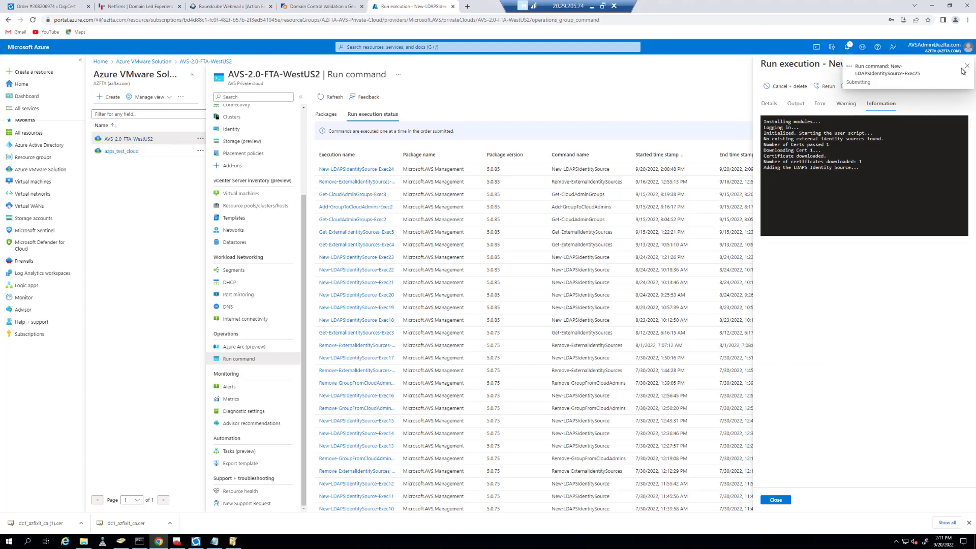
left_click(965, 67)
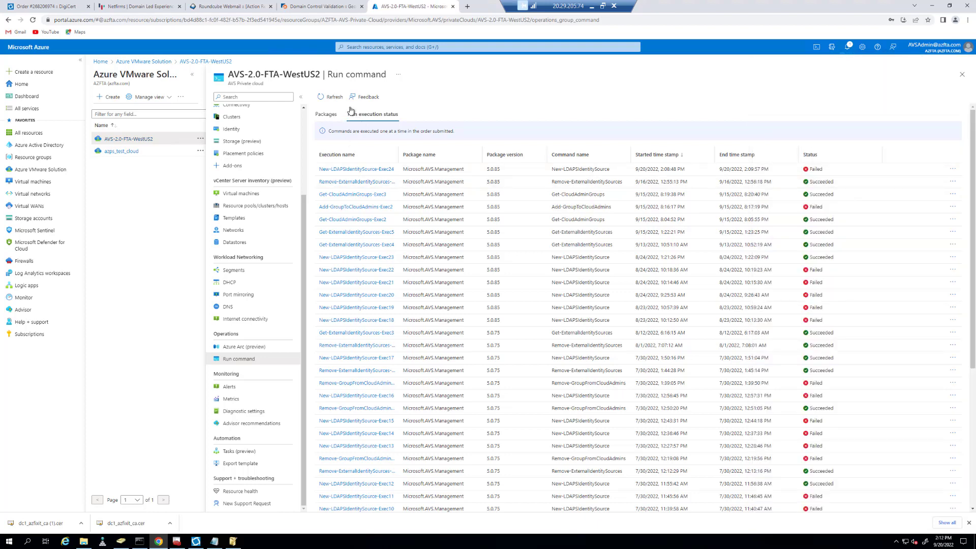
left_click(331, 97)
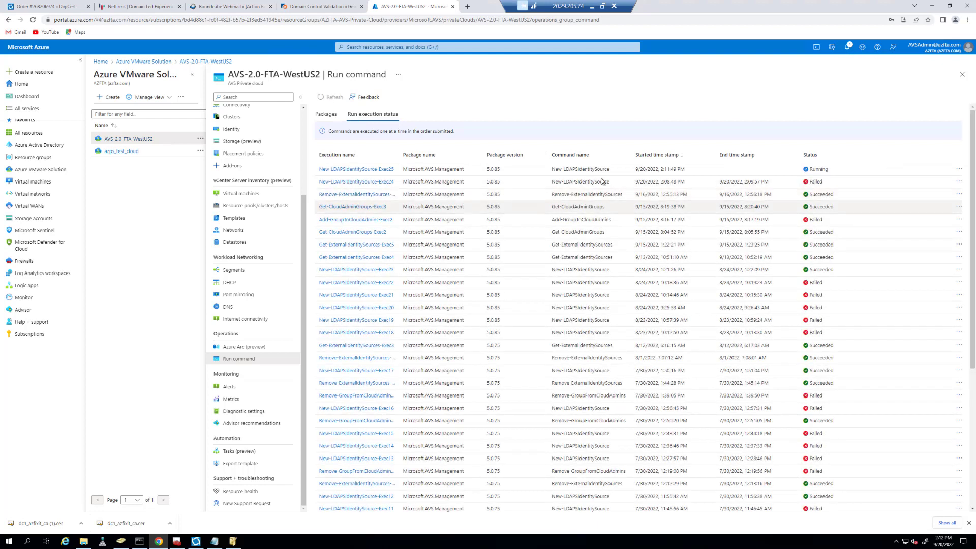
left_click(353, 170)
left_click(879, 105)
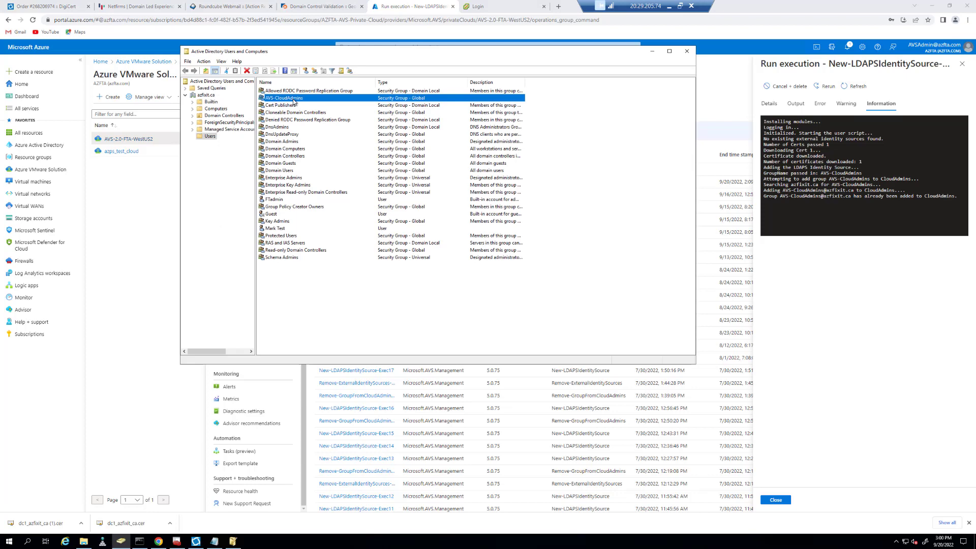
Check the AVS-CloudAdmins group's members, then switch to the vSphere login page.
double_click(293, 101)
left_click(395, 137)
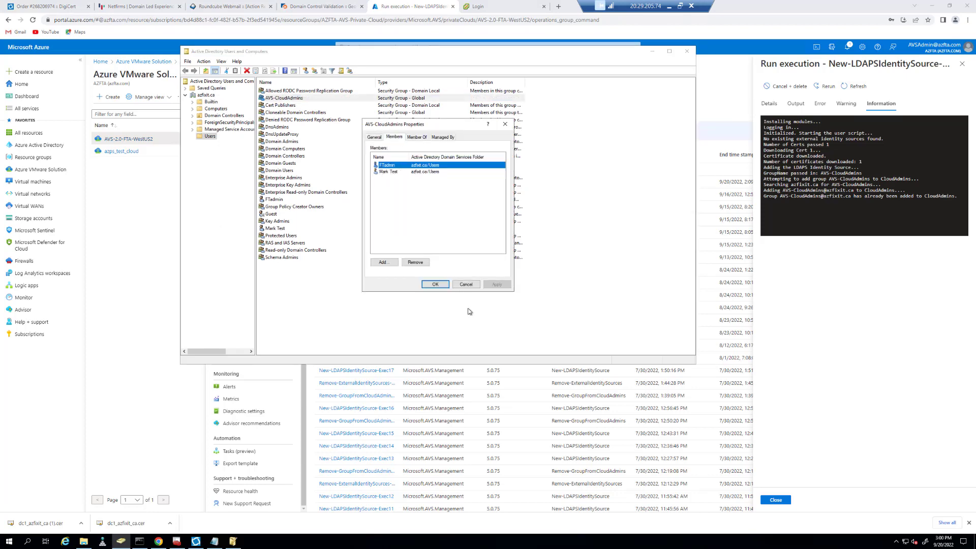
left_click(775, 2)
left_click(487, 6)
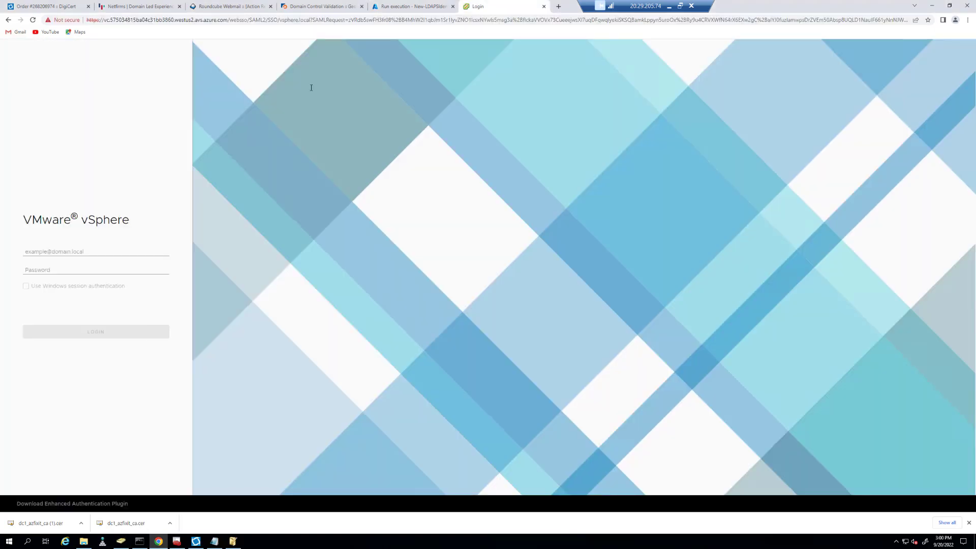
Sign in to vSphere as the Active Directory test user with their saved password.
left_click(63, 253)
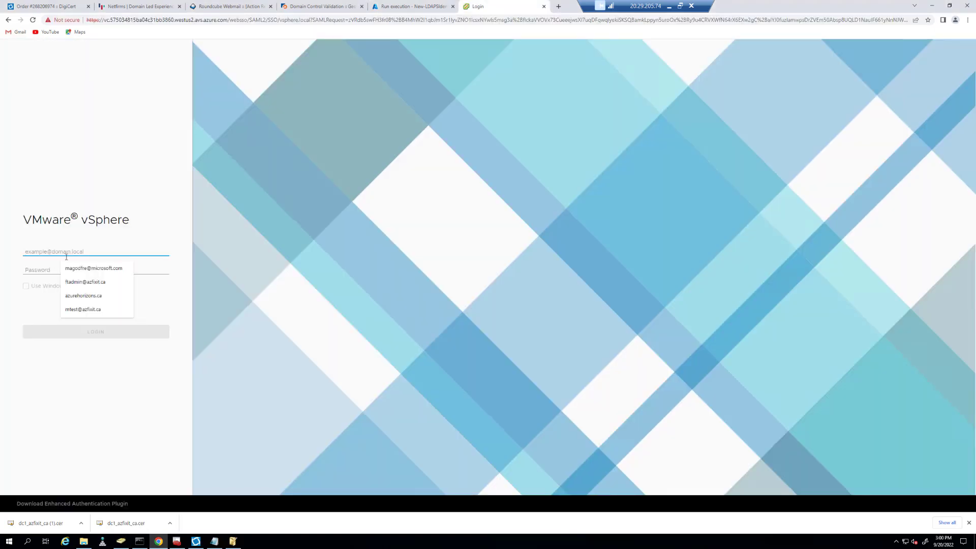
left_click(78, 309)
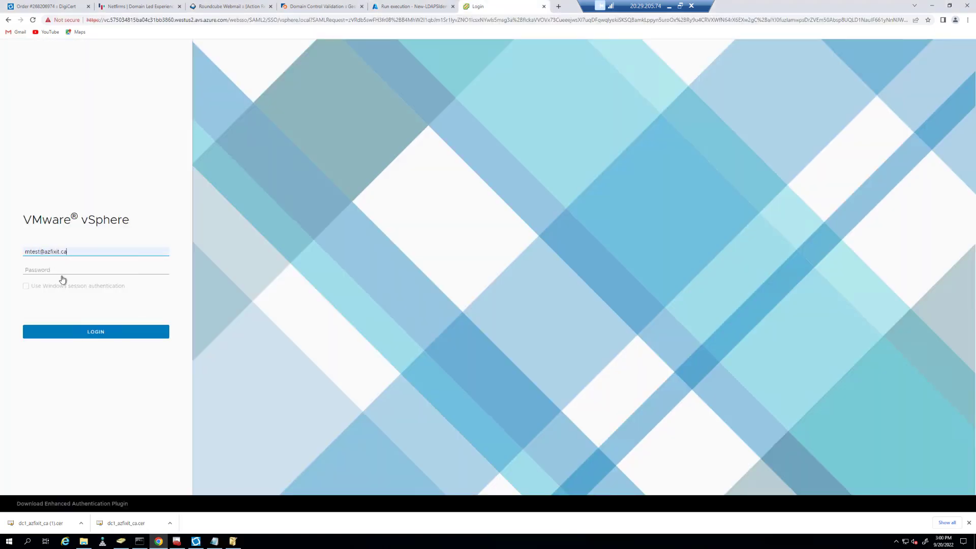
left_click(63, 269)
key("Return")
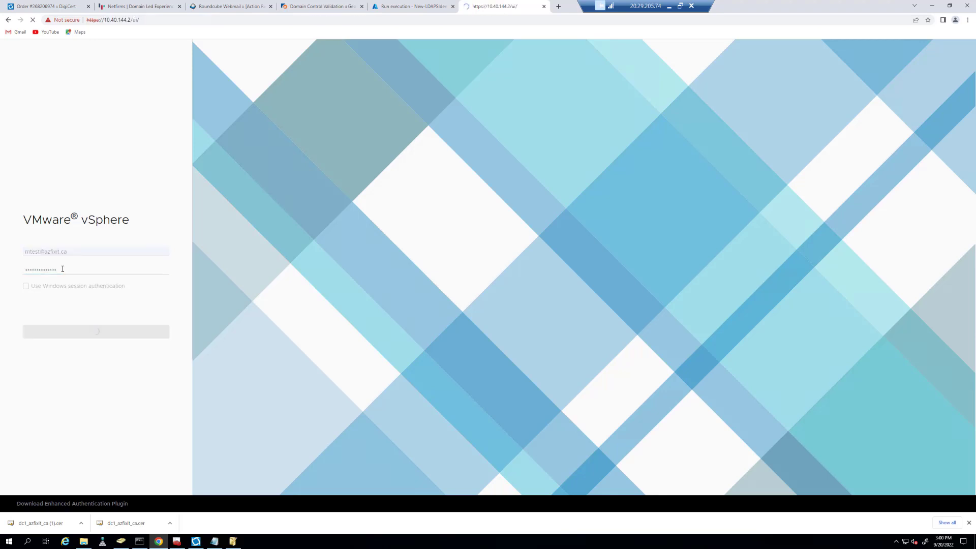